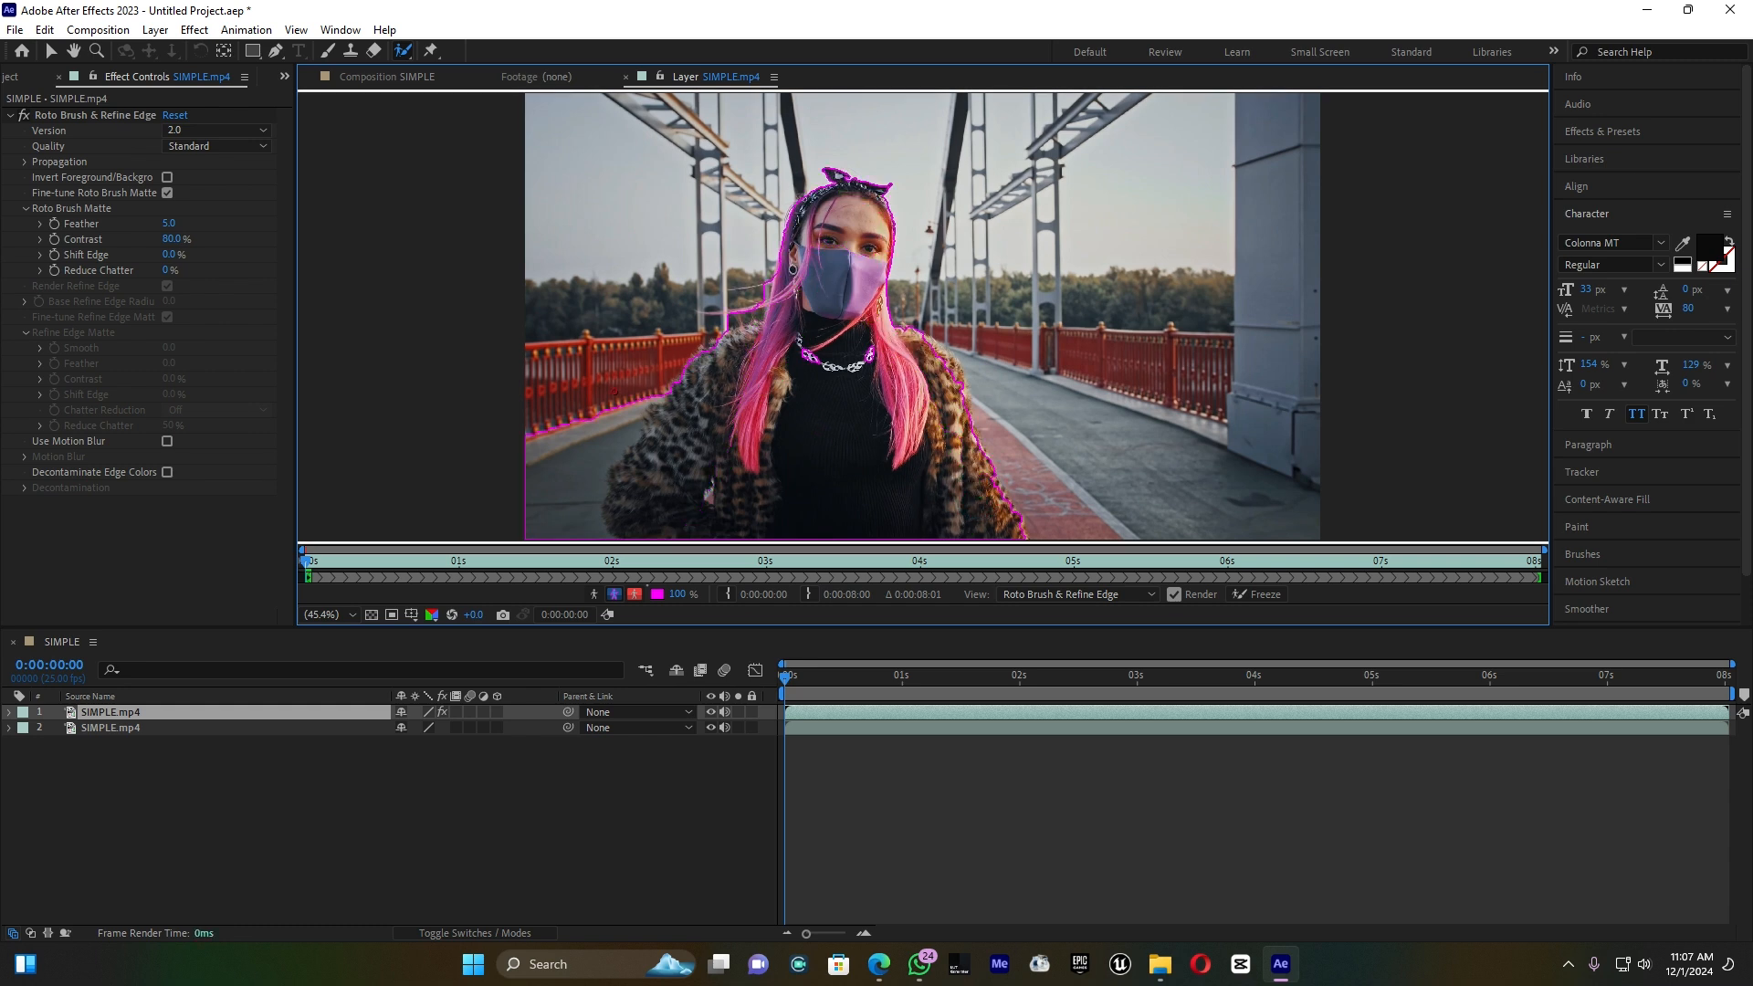
Propagate the Roto Brush matte through the whole clip, check its outline near the start, and return to the SIMPLE composition
{"action": "key", "text": "space"}
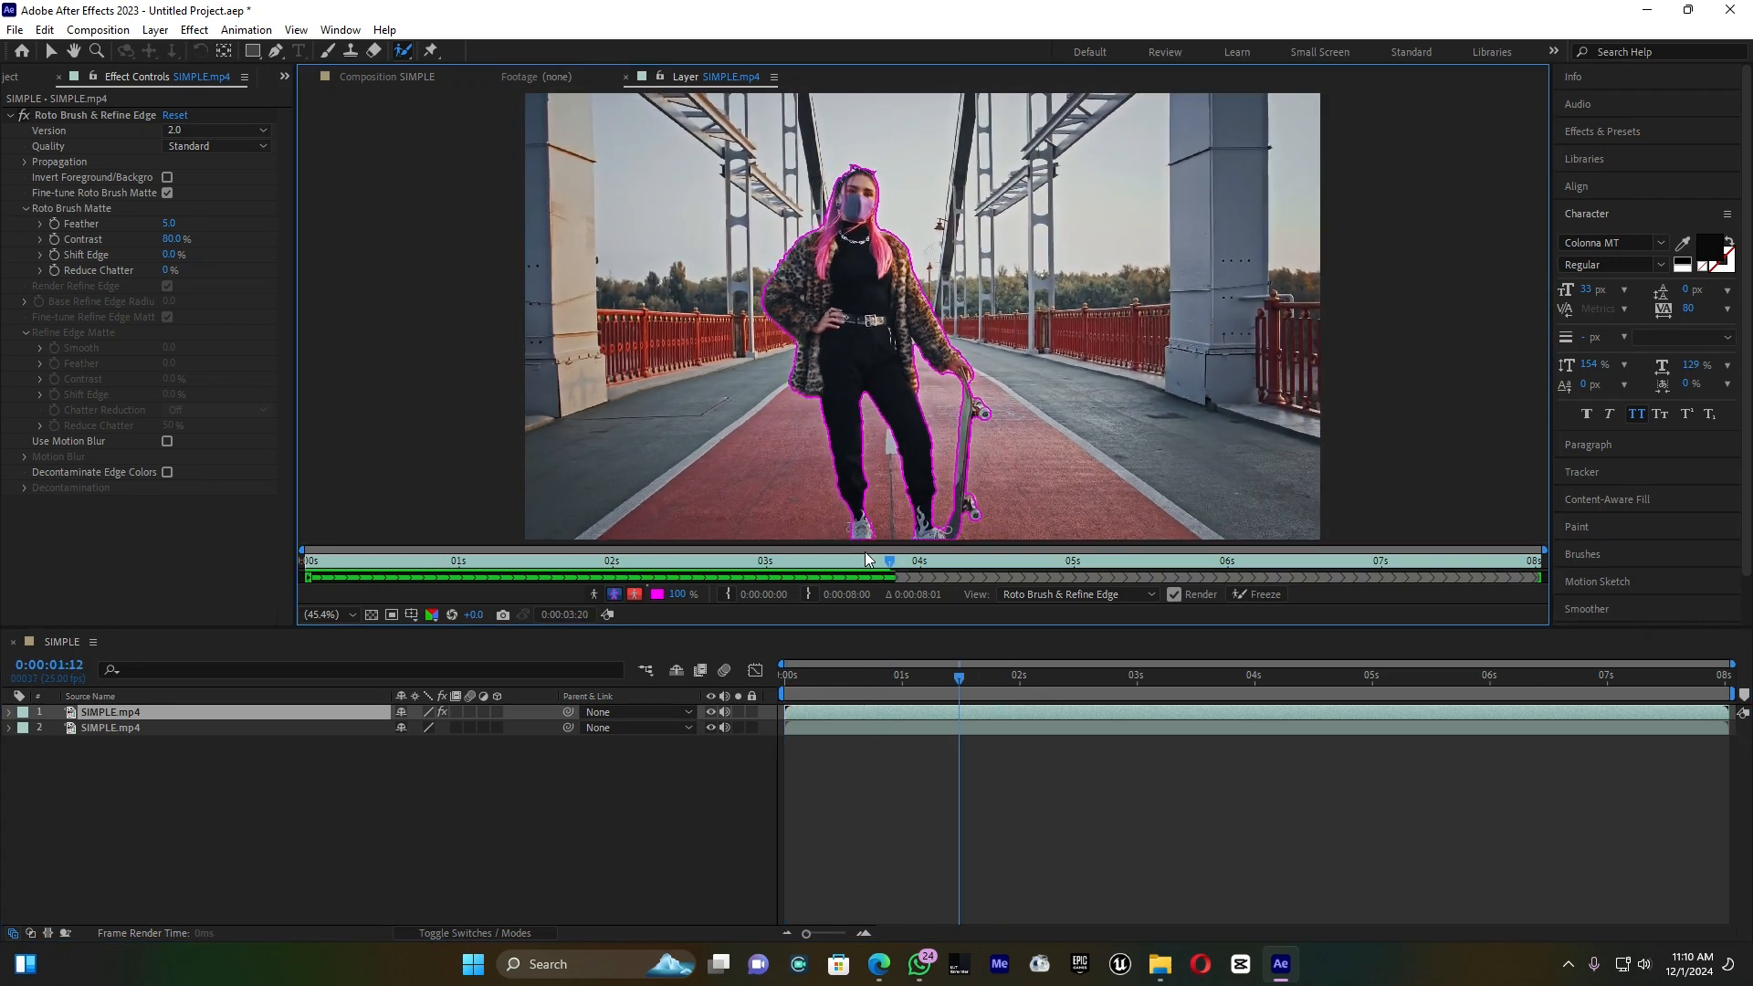
{"action": "left_click_drag", "start_coordinate": [866, 678], "coordinate": [798, 684]}
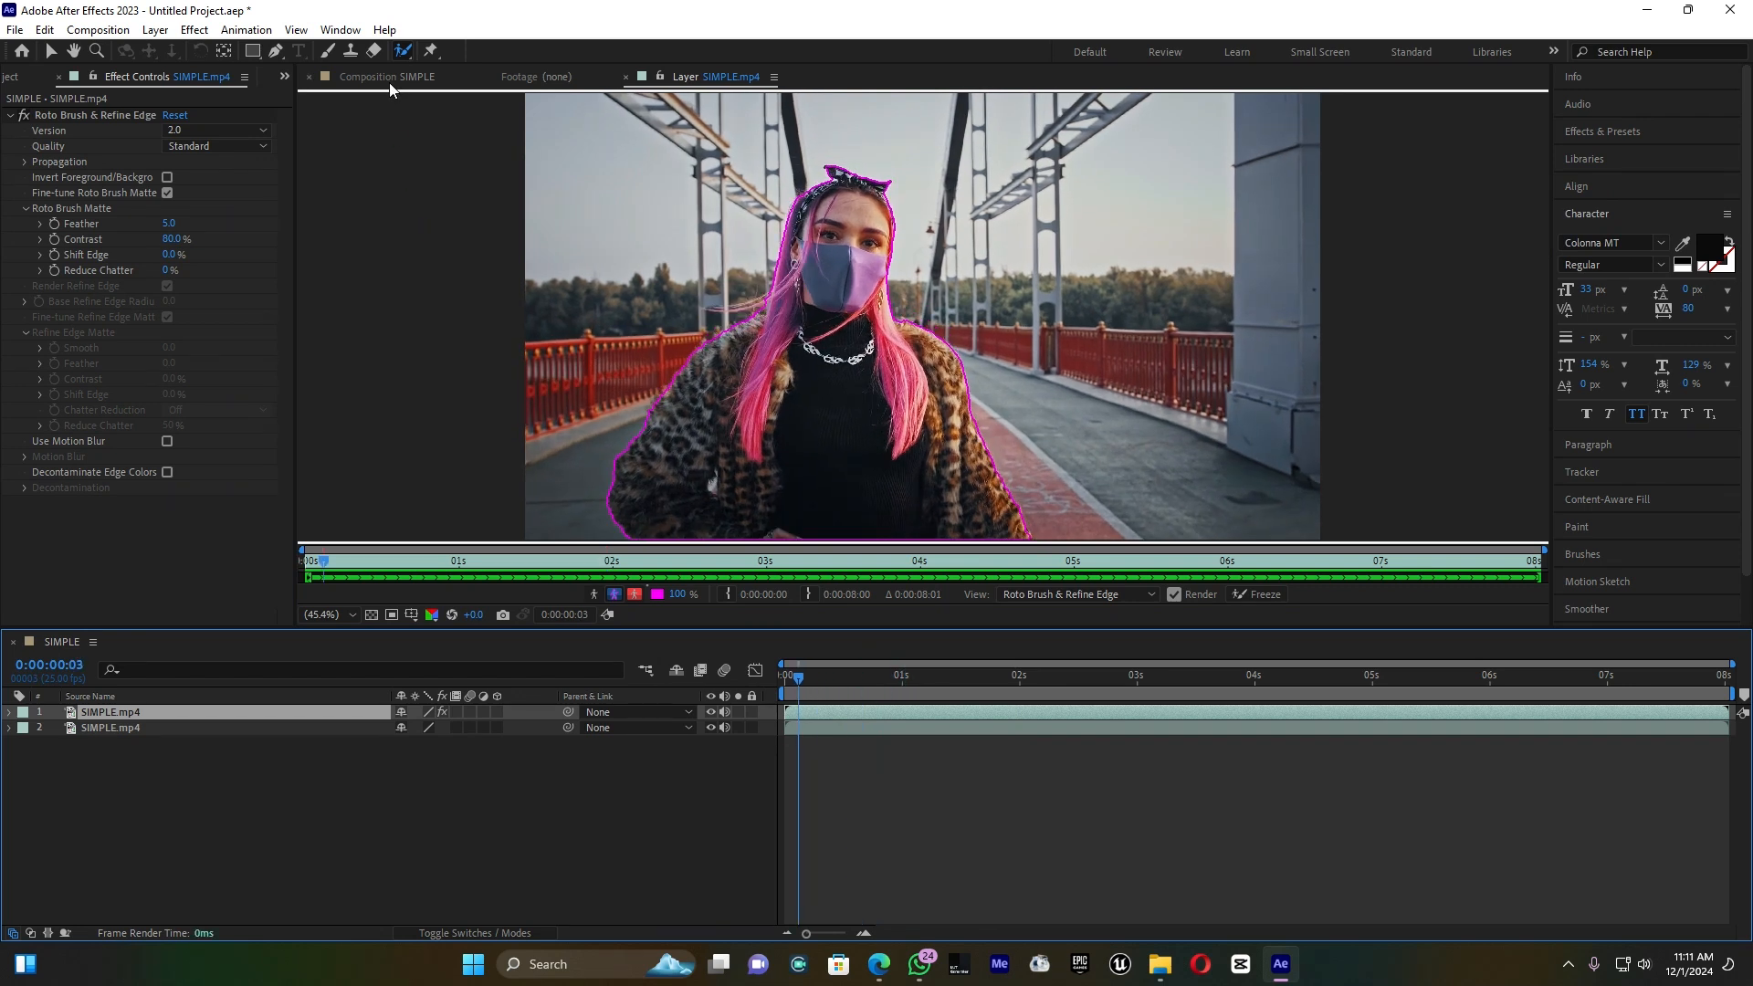
{"action": "left_click", "coordinate": [388, 81]}
{"action": "mouse_move", "coordinate": [796, 678]}
{"action": "left_mouse_down"}
{"action": "mouse_move", "coordinate": [885, 683]}
{"action": "mouse_move", "coordinate": [798, 696]}
{"action": "left_mouse_up"}
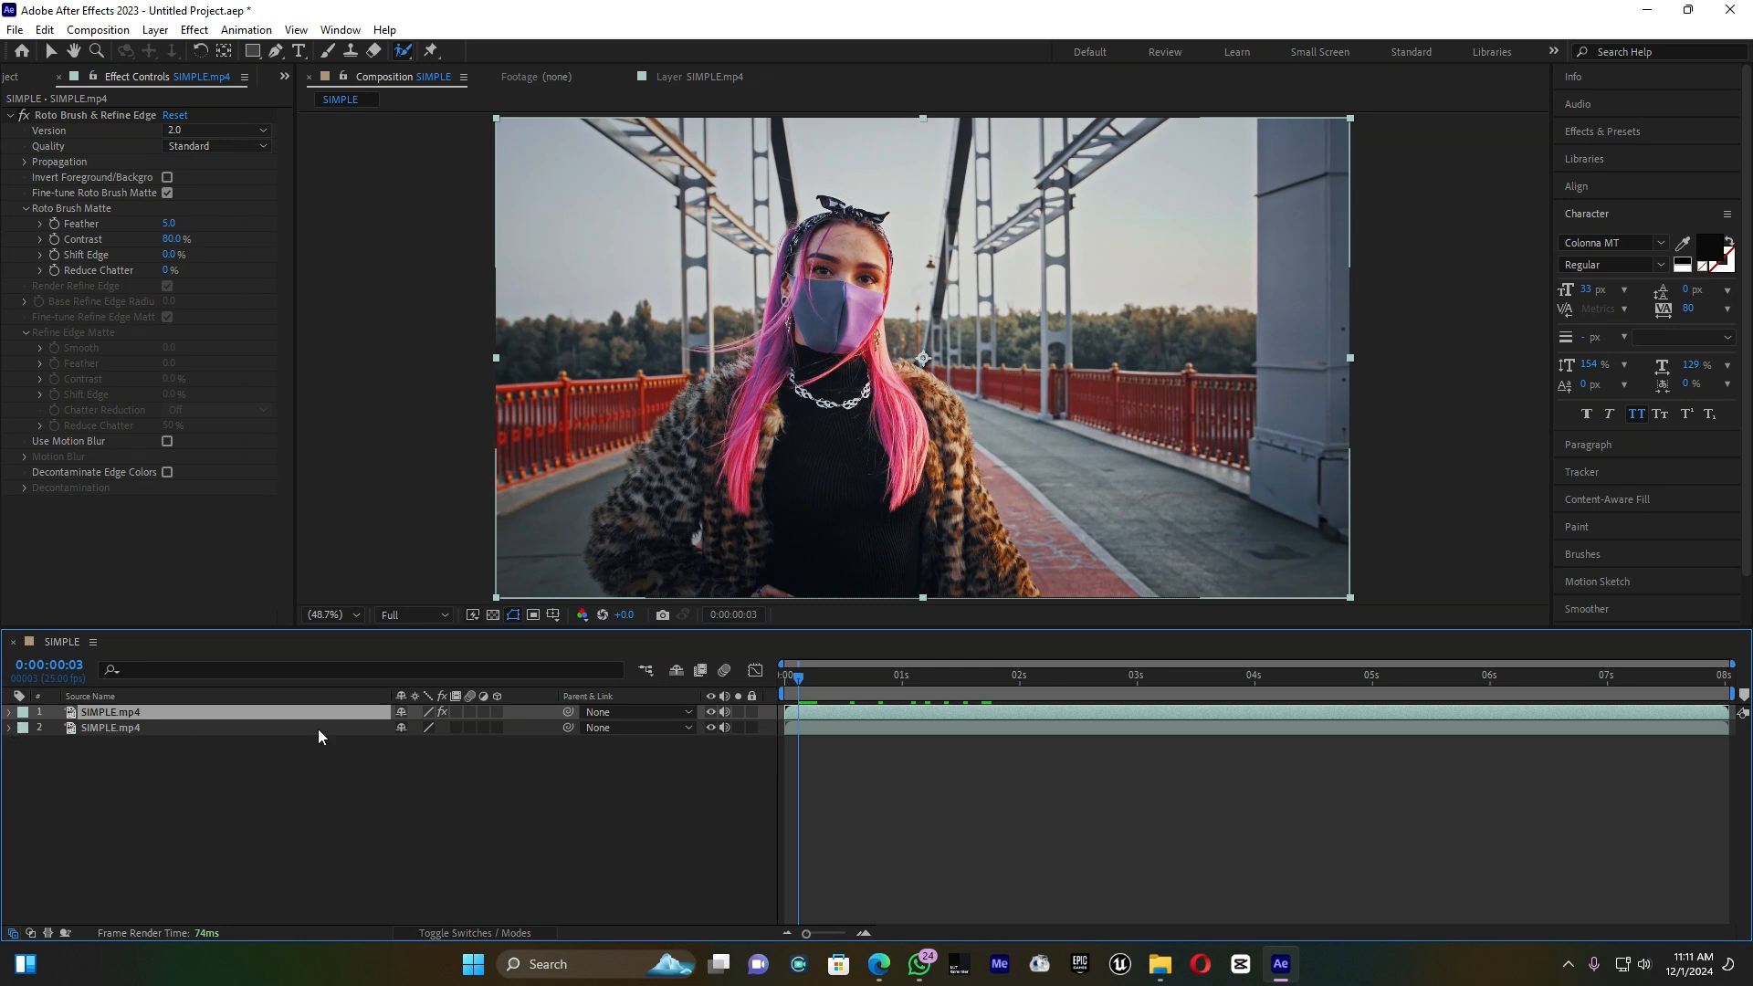
Inspect the isolated subject with the background layer temporarily hidden, and preview the composition with it shown again
{"action": "left_click", "coordinate": [712, 727]}
{"action": "left_click_drag", "start_coordinate": [798, 678], "coordinate": [818, 706]}
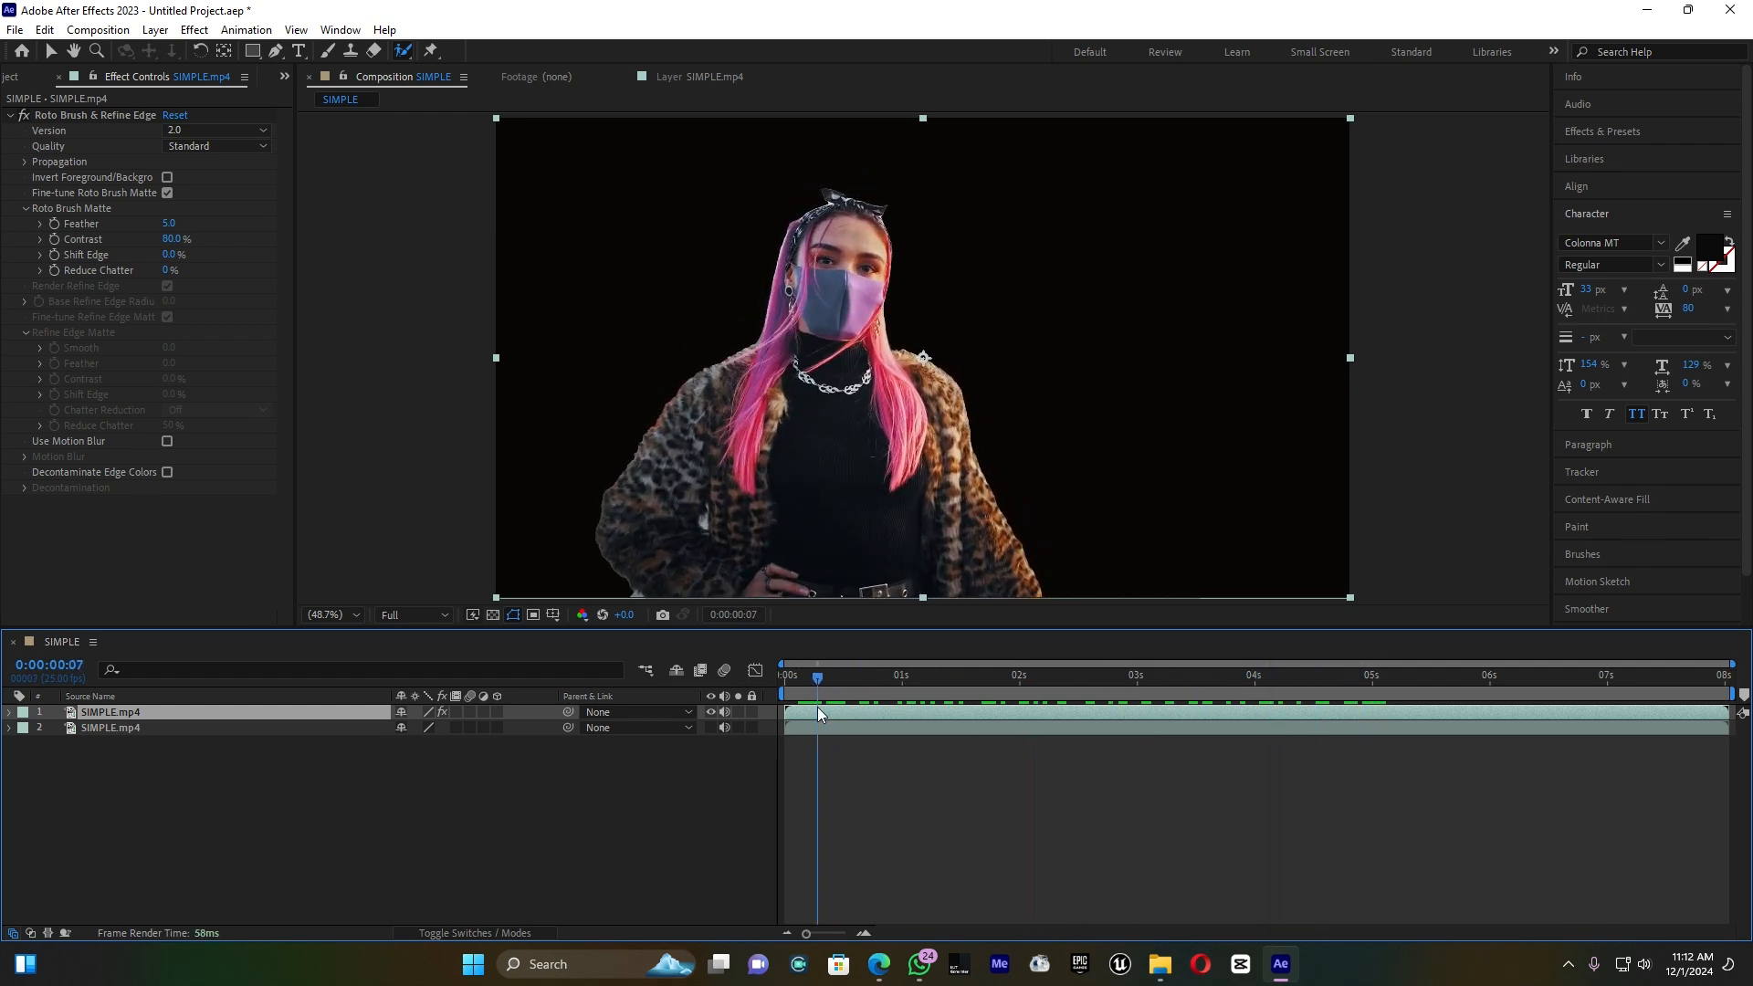
{"action": "left_click", "coordinate": [710, 727]}
{"action": "key", "text": "space"}
{"action": "key", "text": "space"}
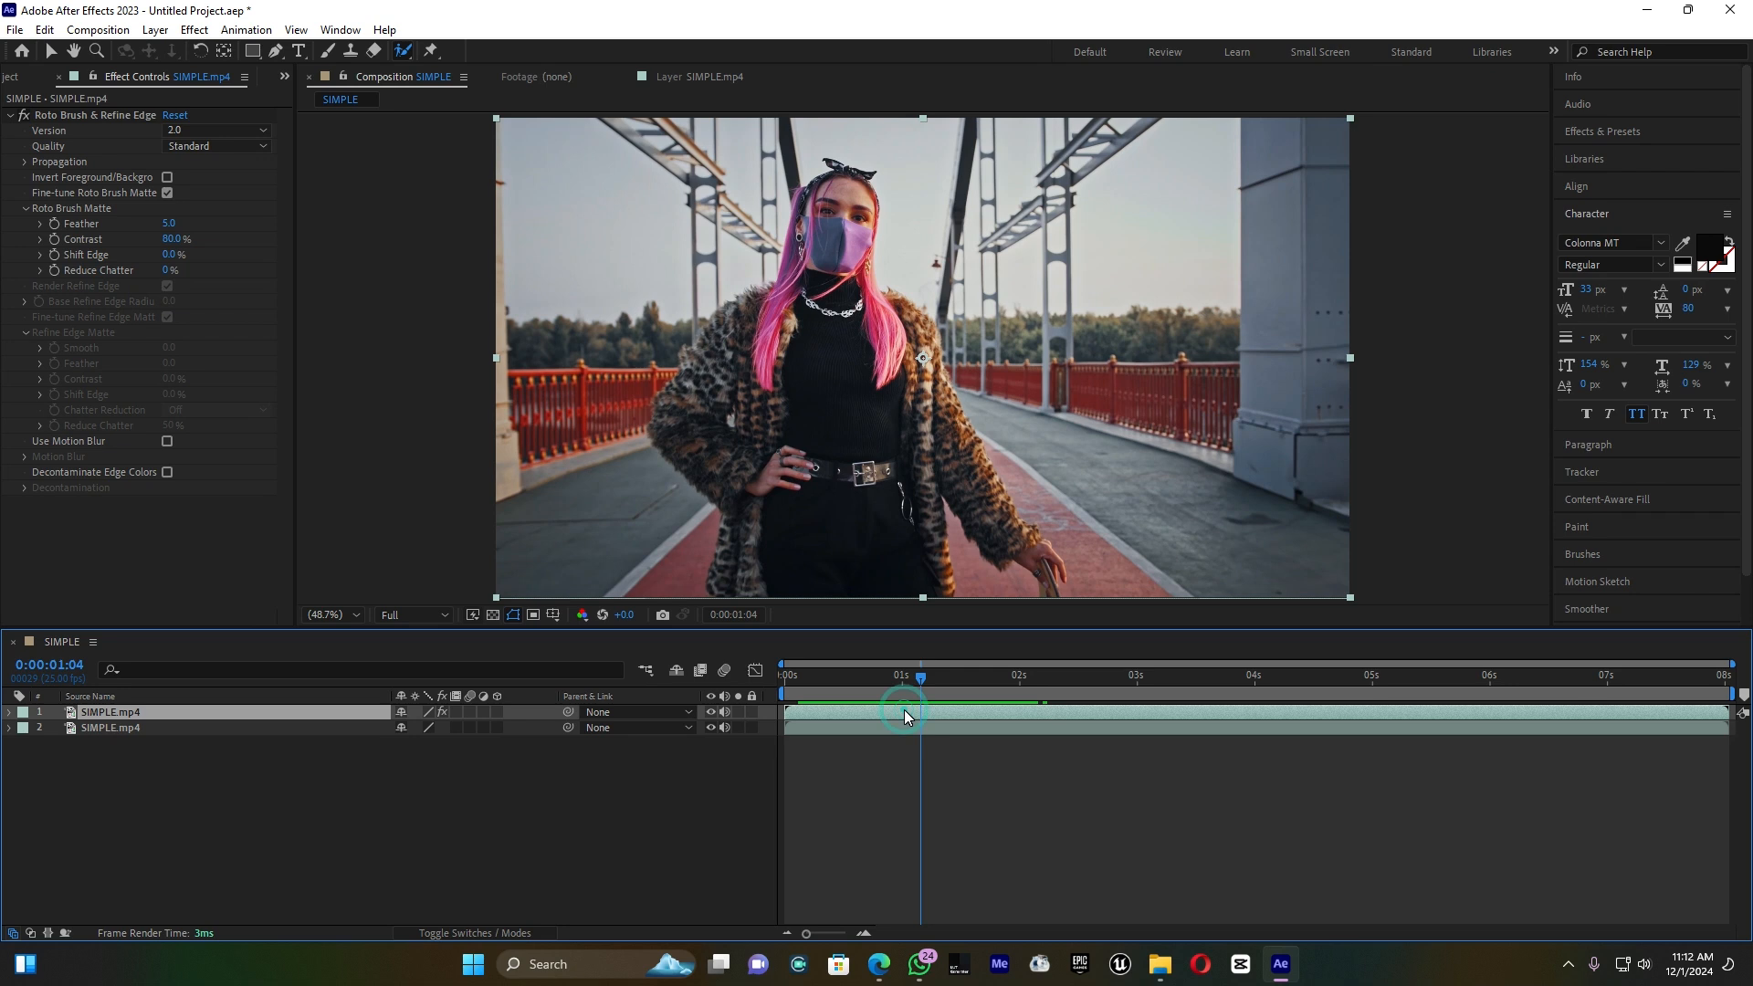
Duplicate the rotoscoped top layer and add a Position keyframe to the upper copy at 0:00:01:18
{"action": "key", "text": "ctrl+d"}
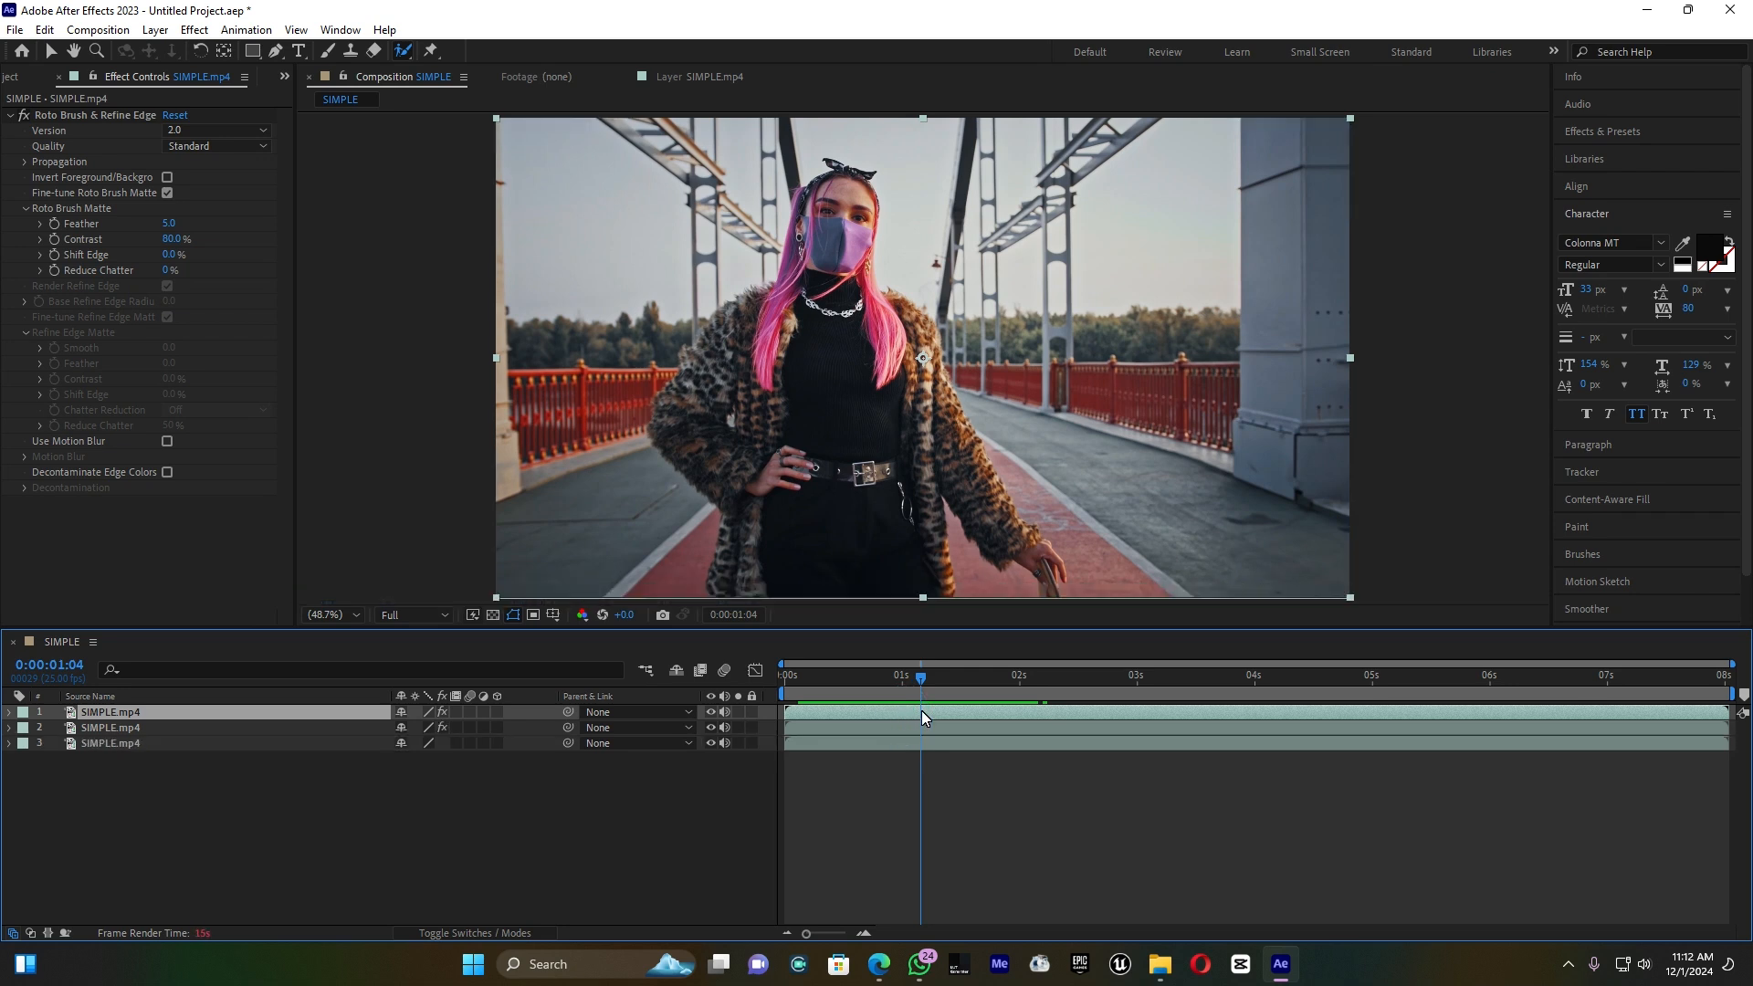
{"action": "left_click_drag", "start_coordinate": [922, 680], "coordinate": [984, 714]}
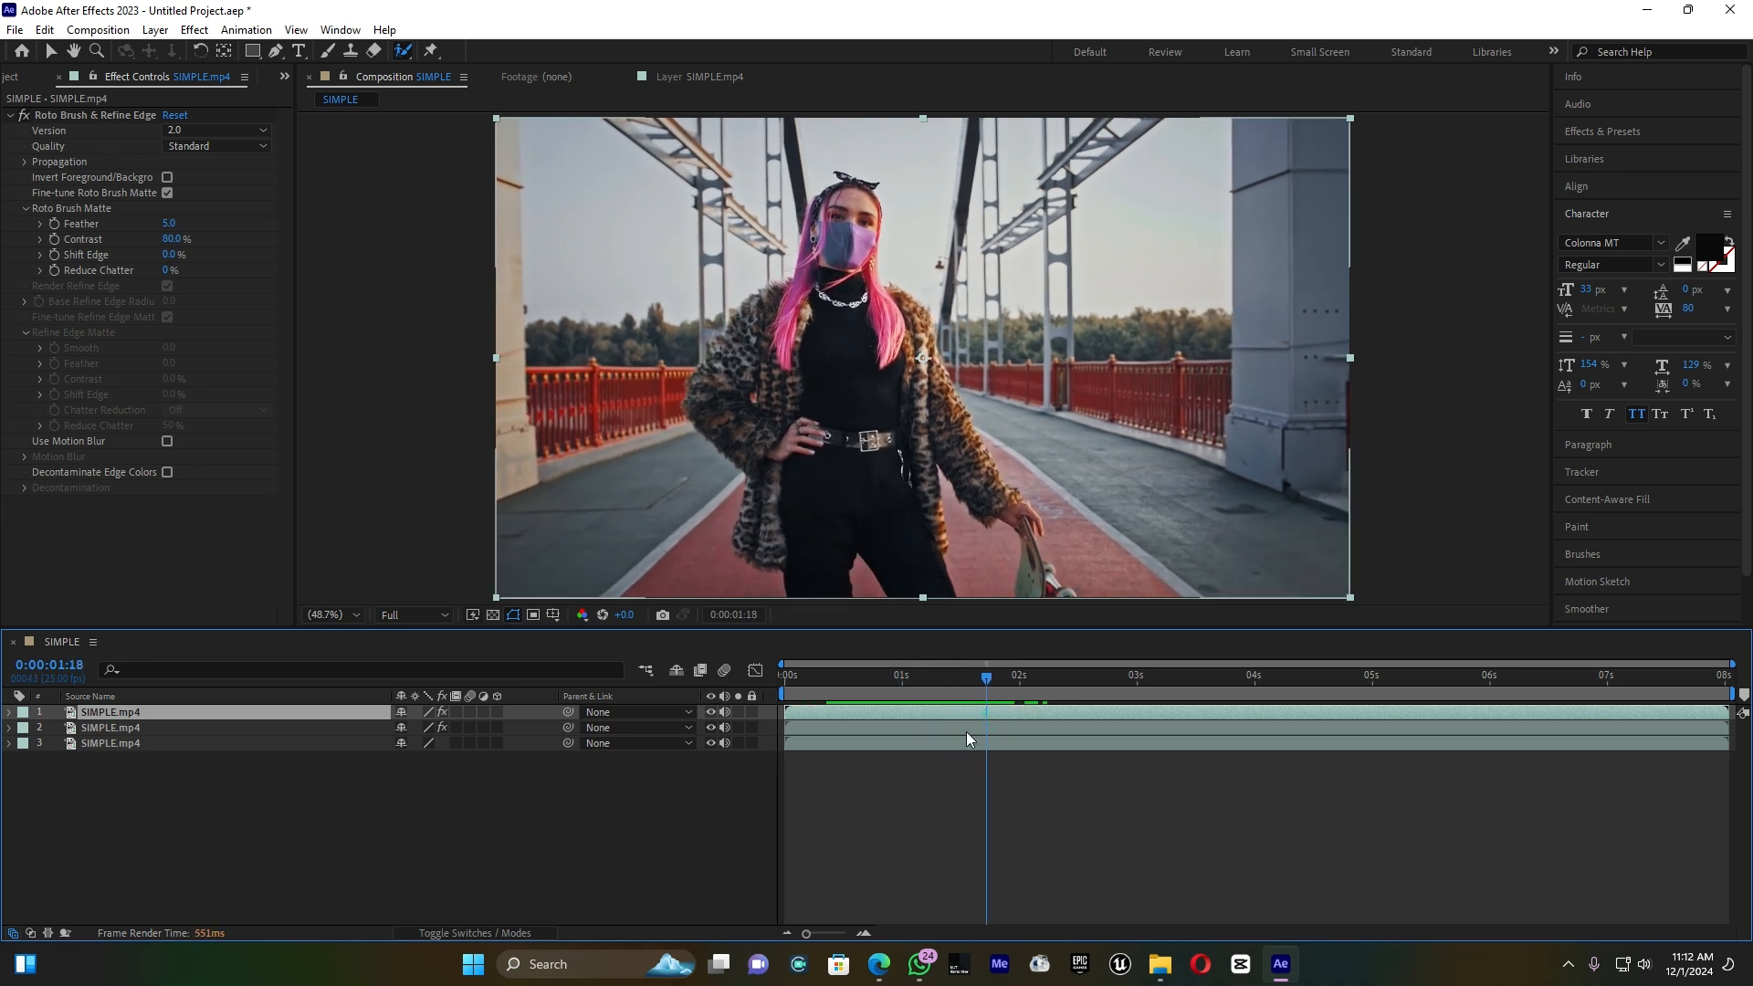
{"action": "key", "text": "p"}
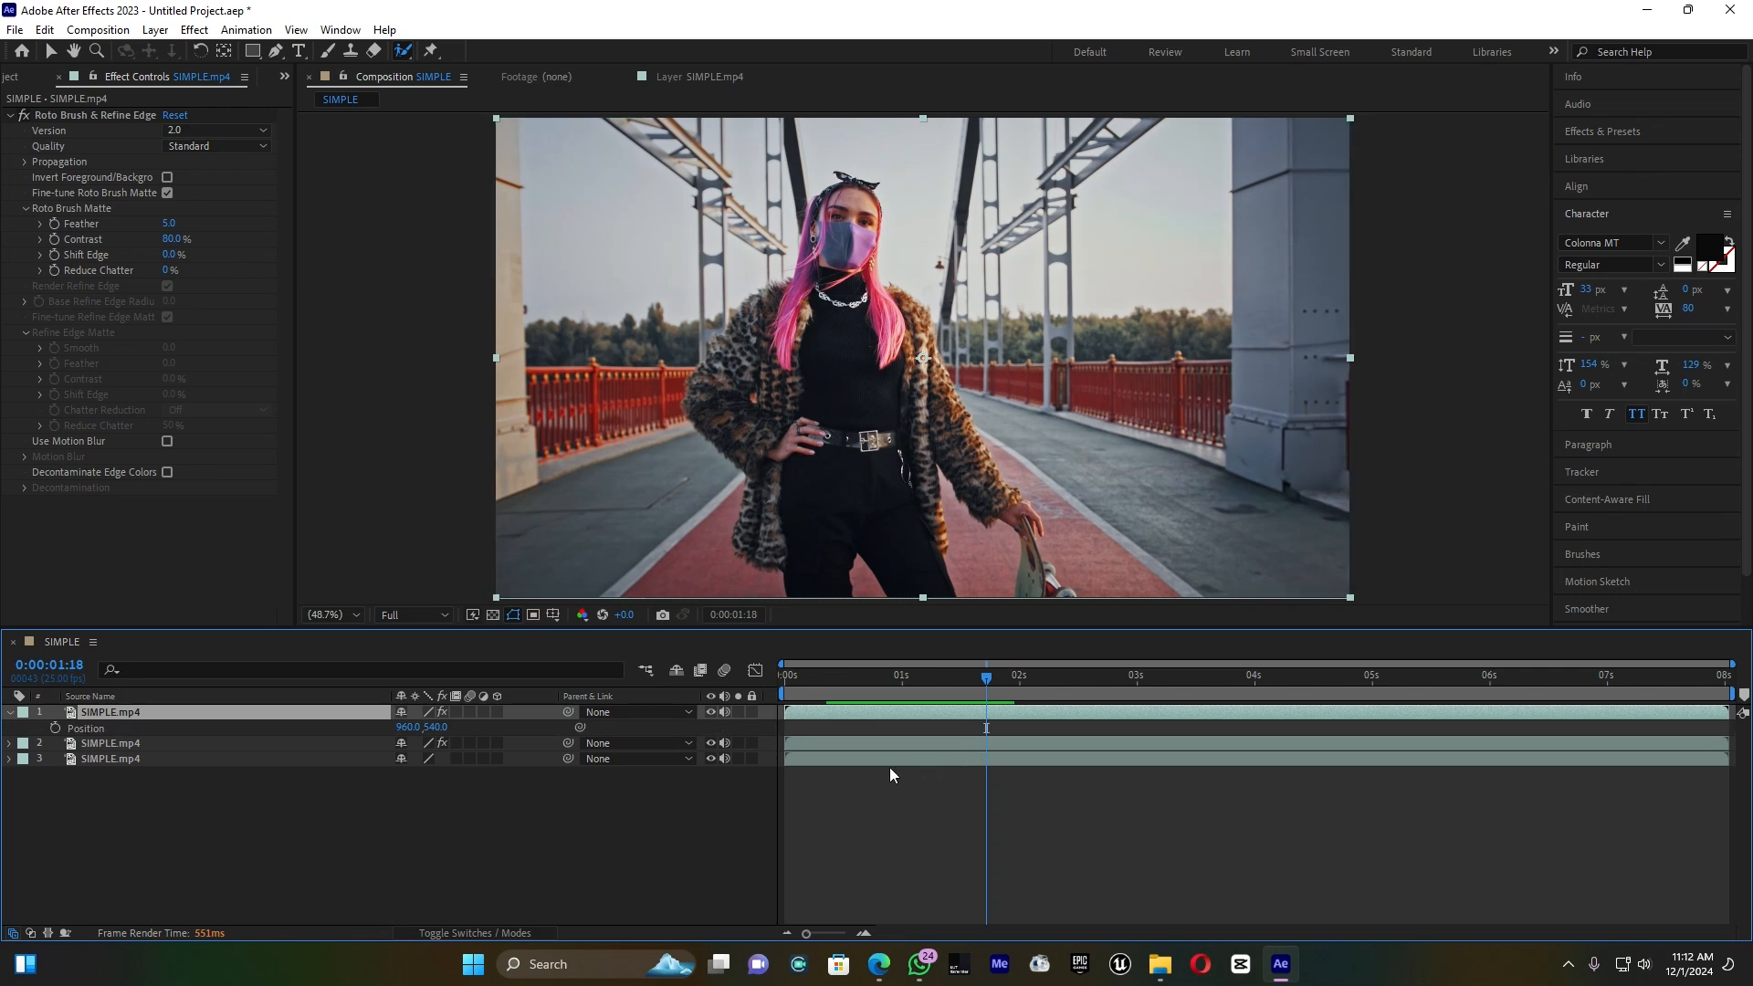
{"action": "left_click", "coordinate": [55, 728]}
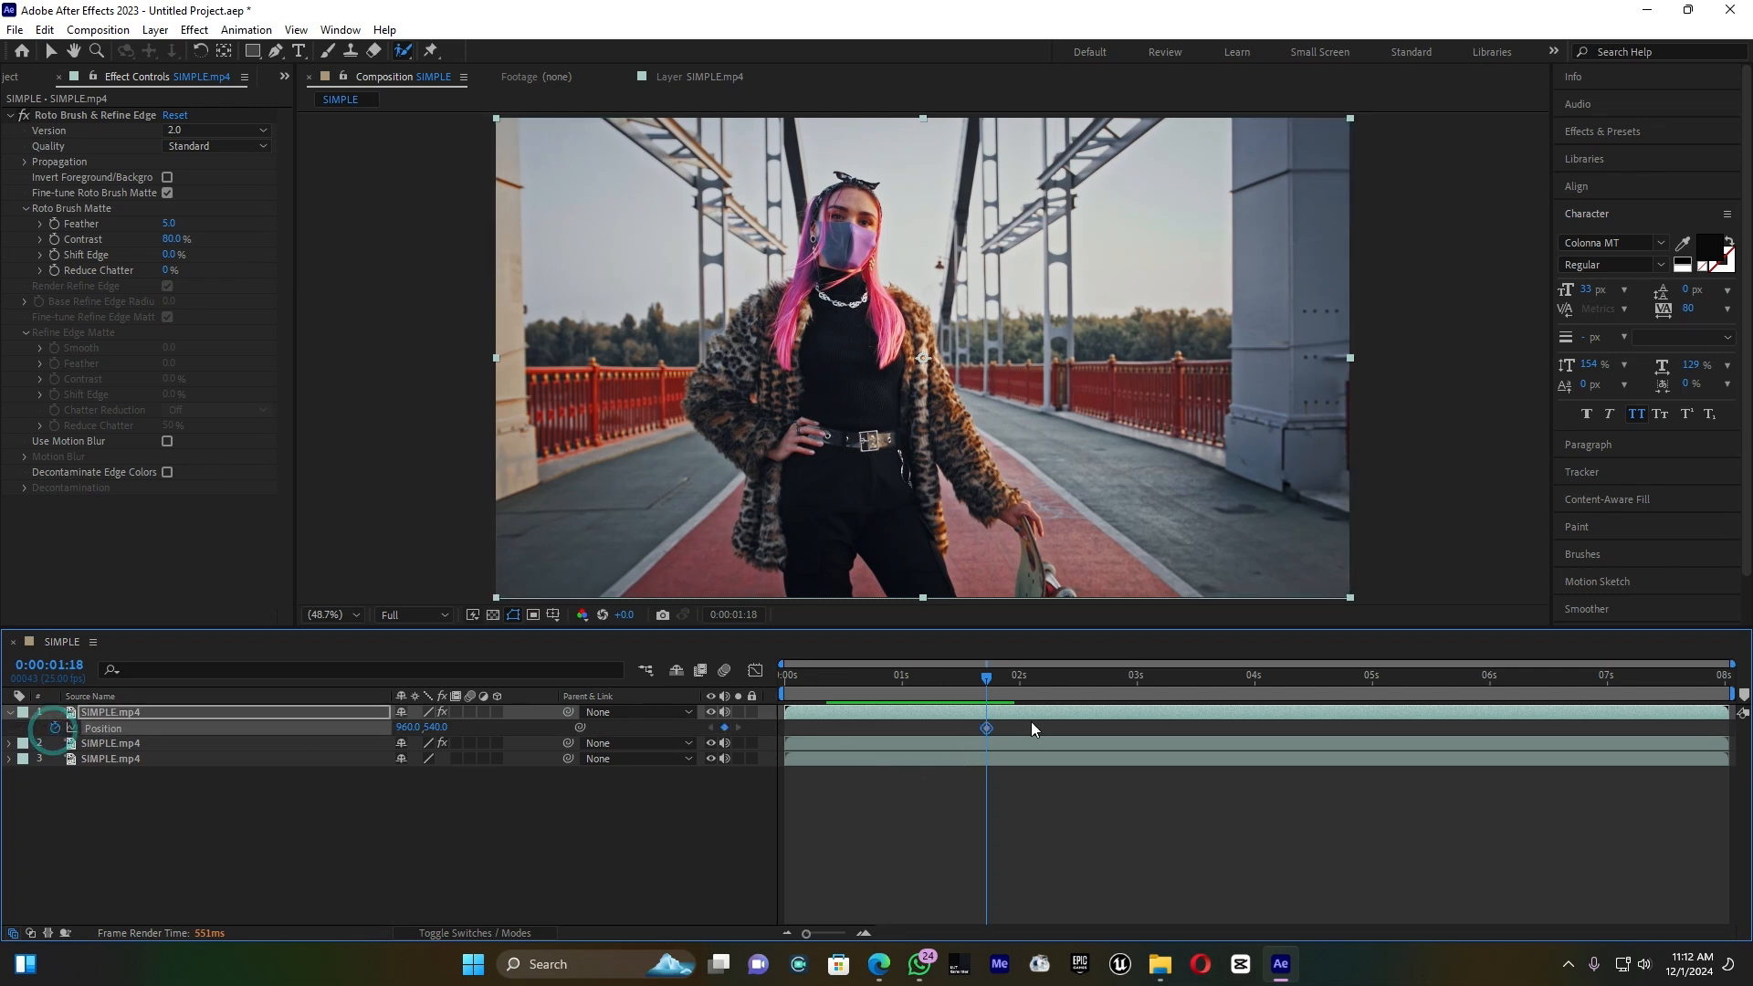
Shift the top layer left with a Position keyframe of 465, 540 at 0:00:02:09
{"action": "left_click_drag", "start_coordinate": [986, 683], "coordinate": [1060, 679]}
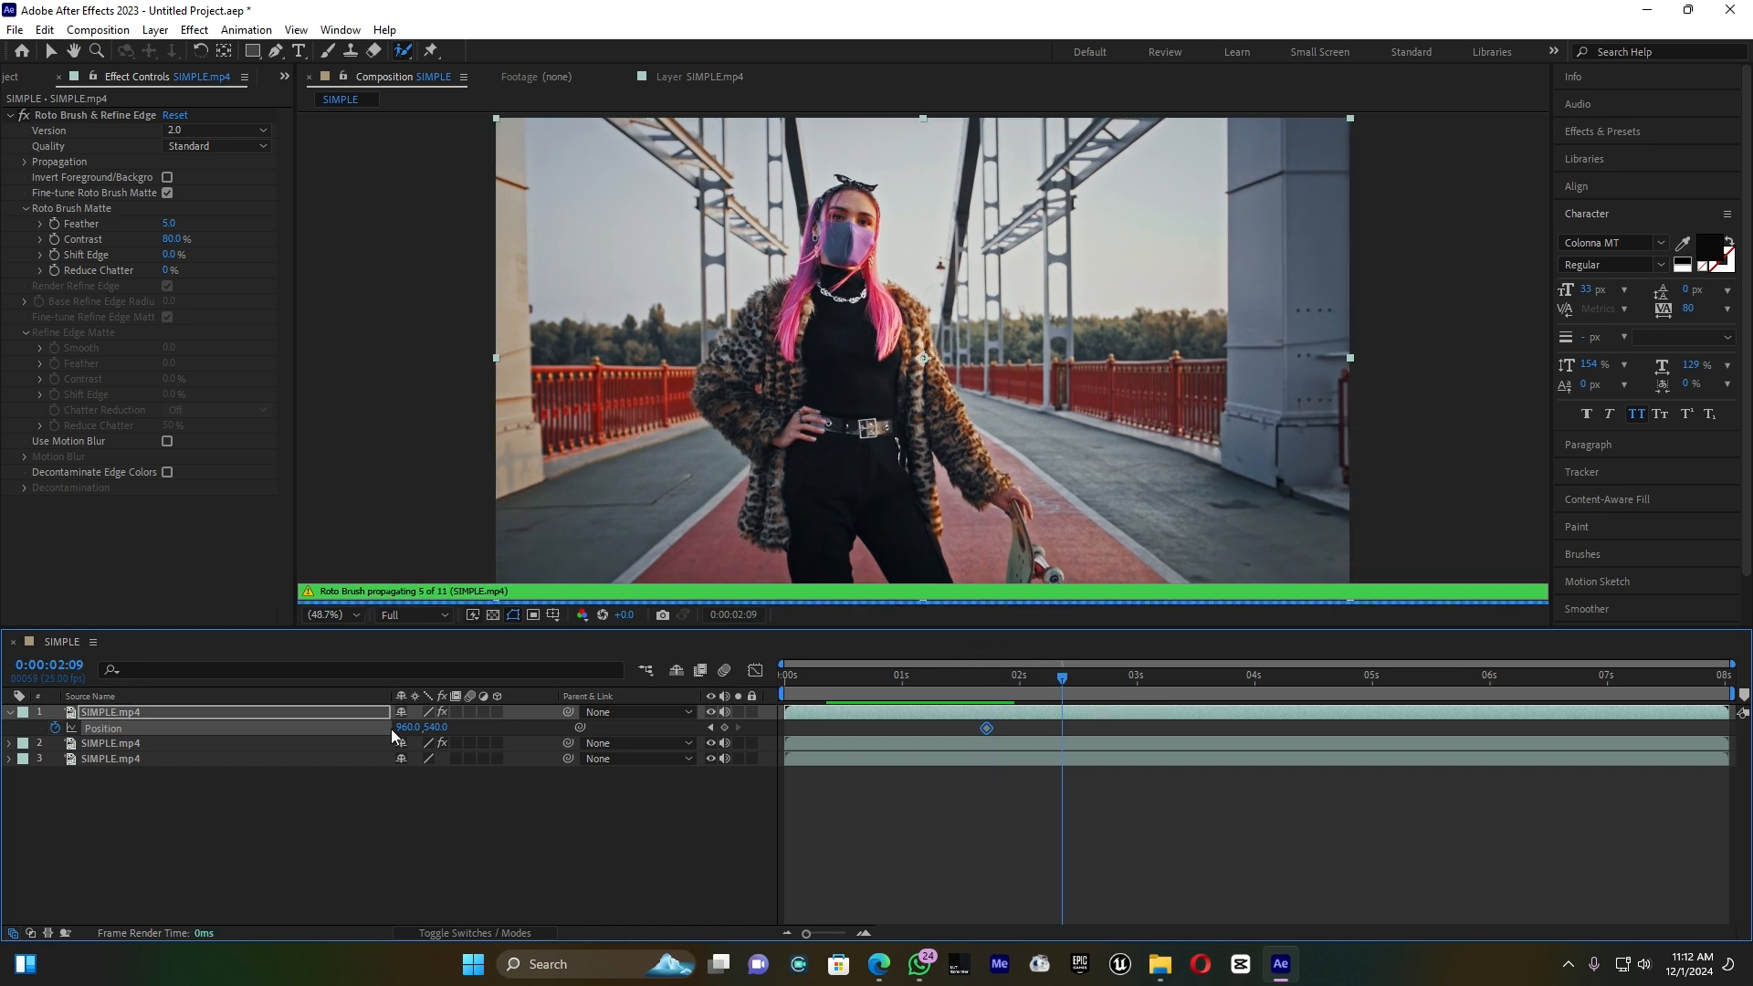
{"action": "left_click_drag", "start_coordinate": [381, 728], "coordinate": [352, 729]}
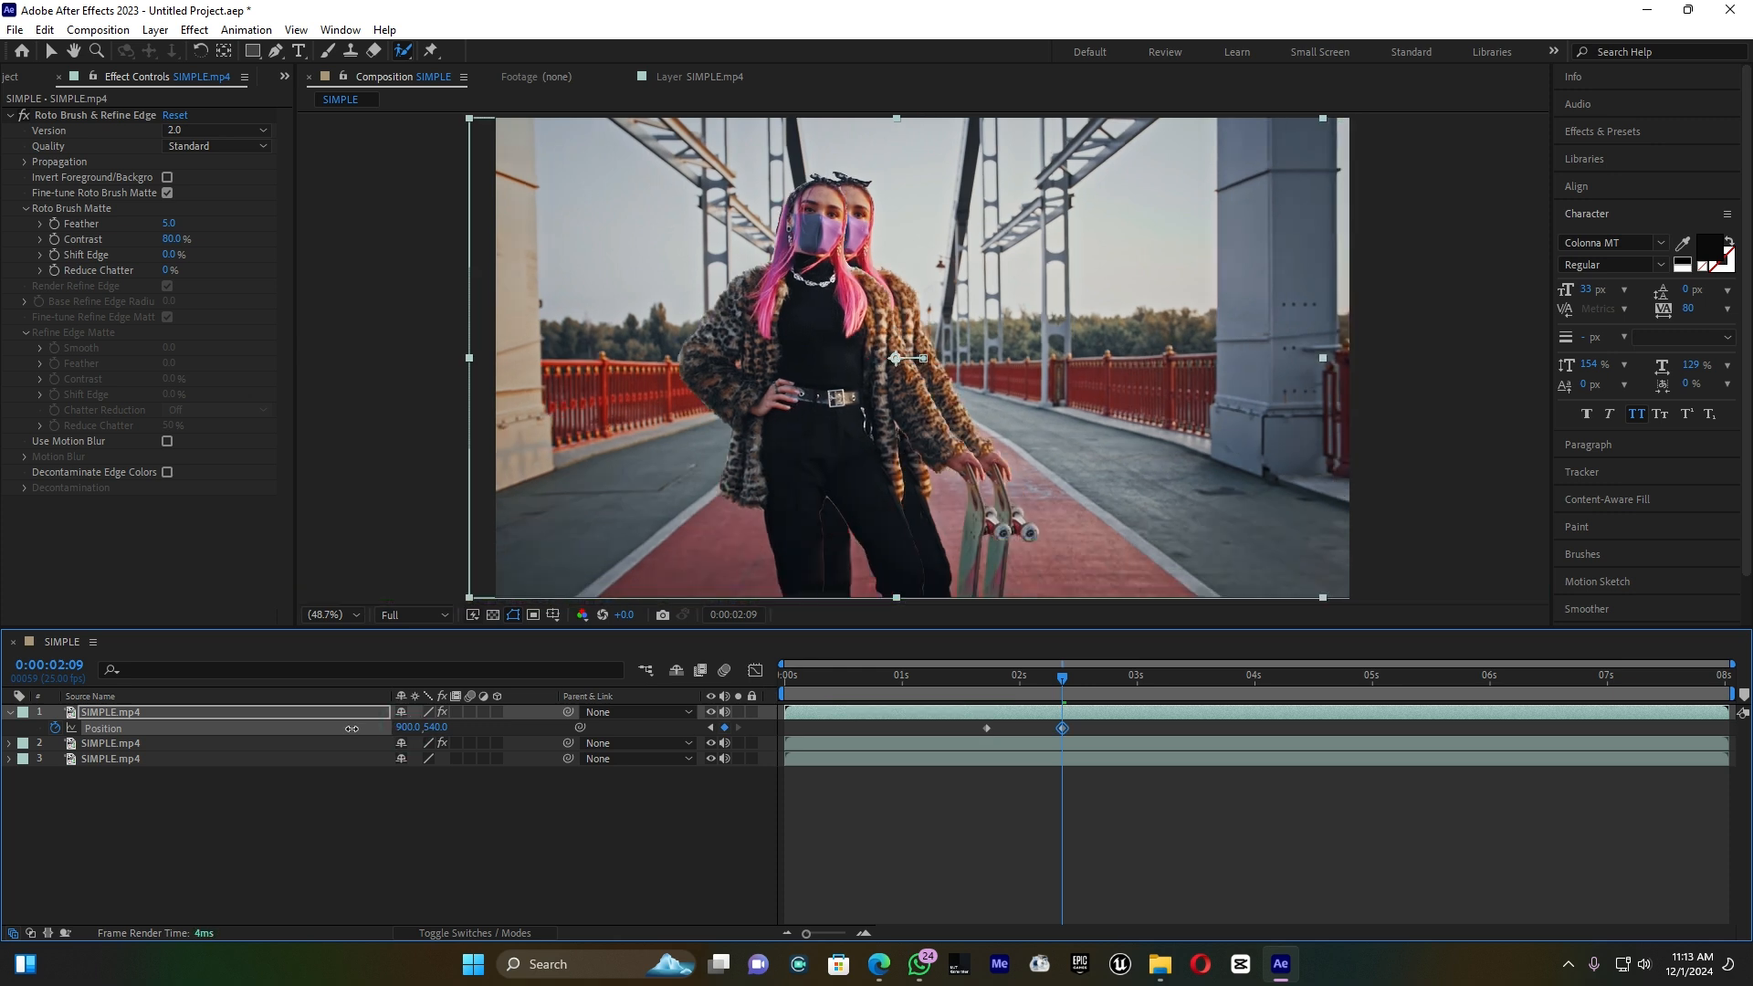
{"action": "left_click_drag", "start_coordinate": [351, 728], "coordinate": [0, 728]}
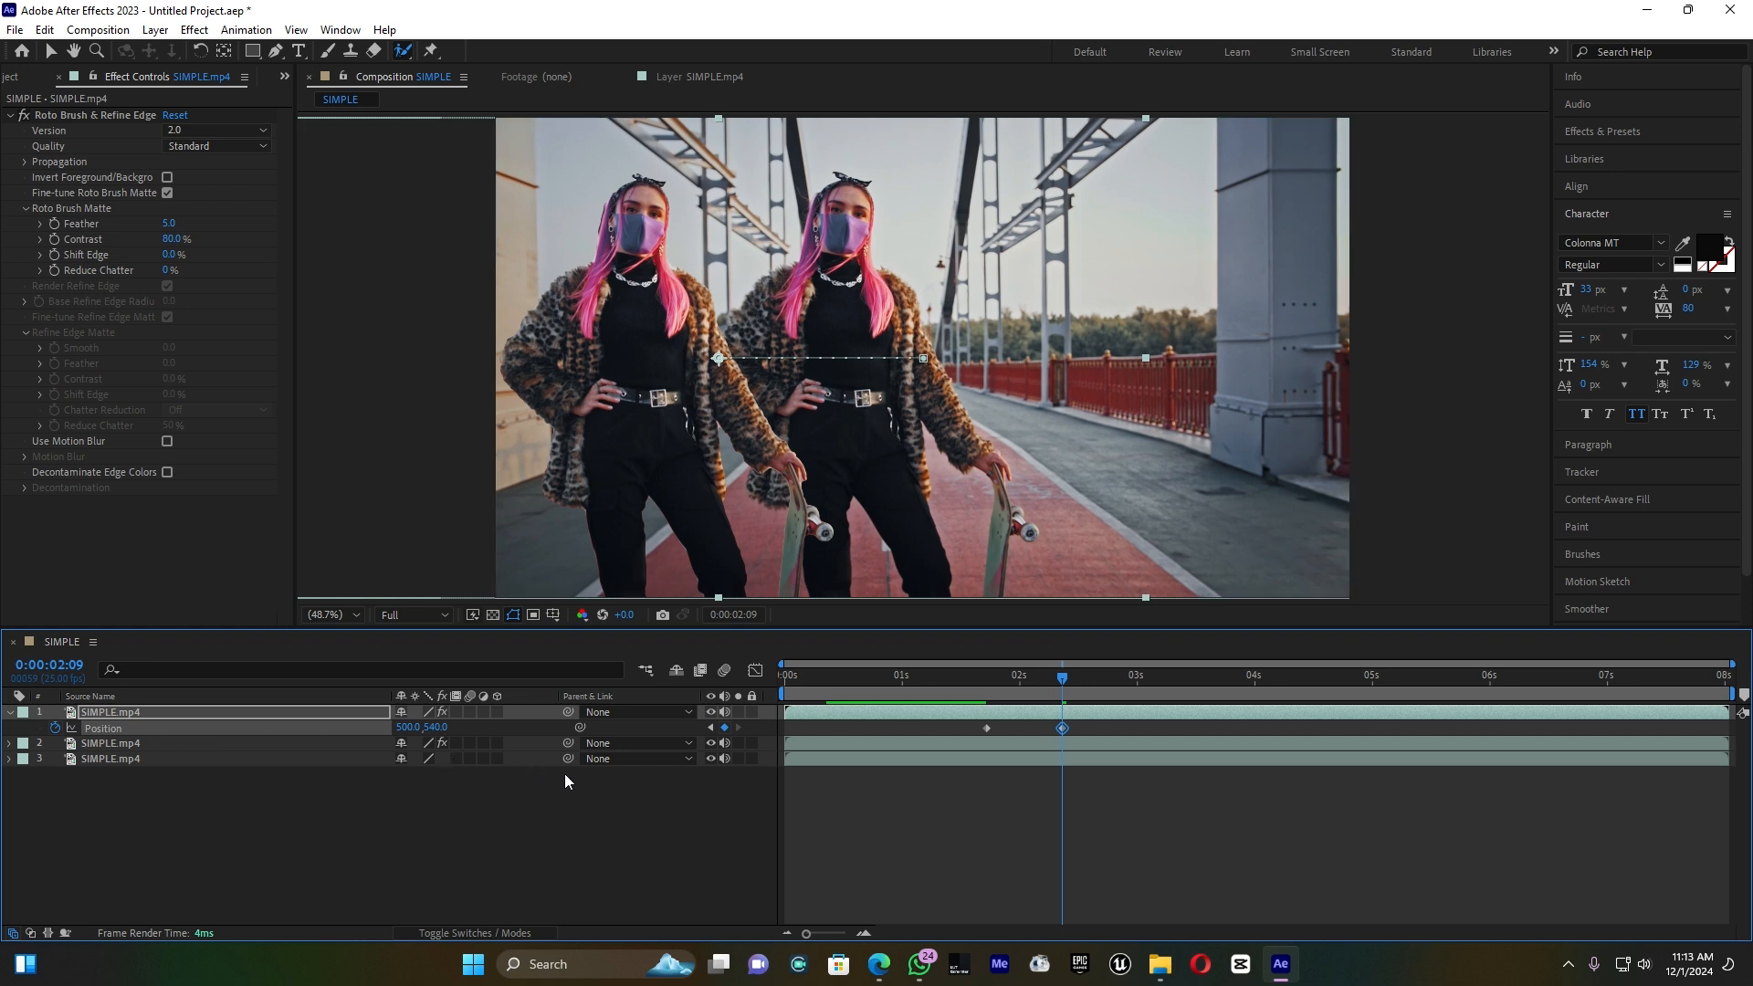
{"action": "left_click_drag", "start_coordinate": [408, 730], "coordinate": [384, 736]}
{"action": "left_click", "coordinate": [1023, 744]}
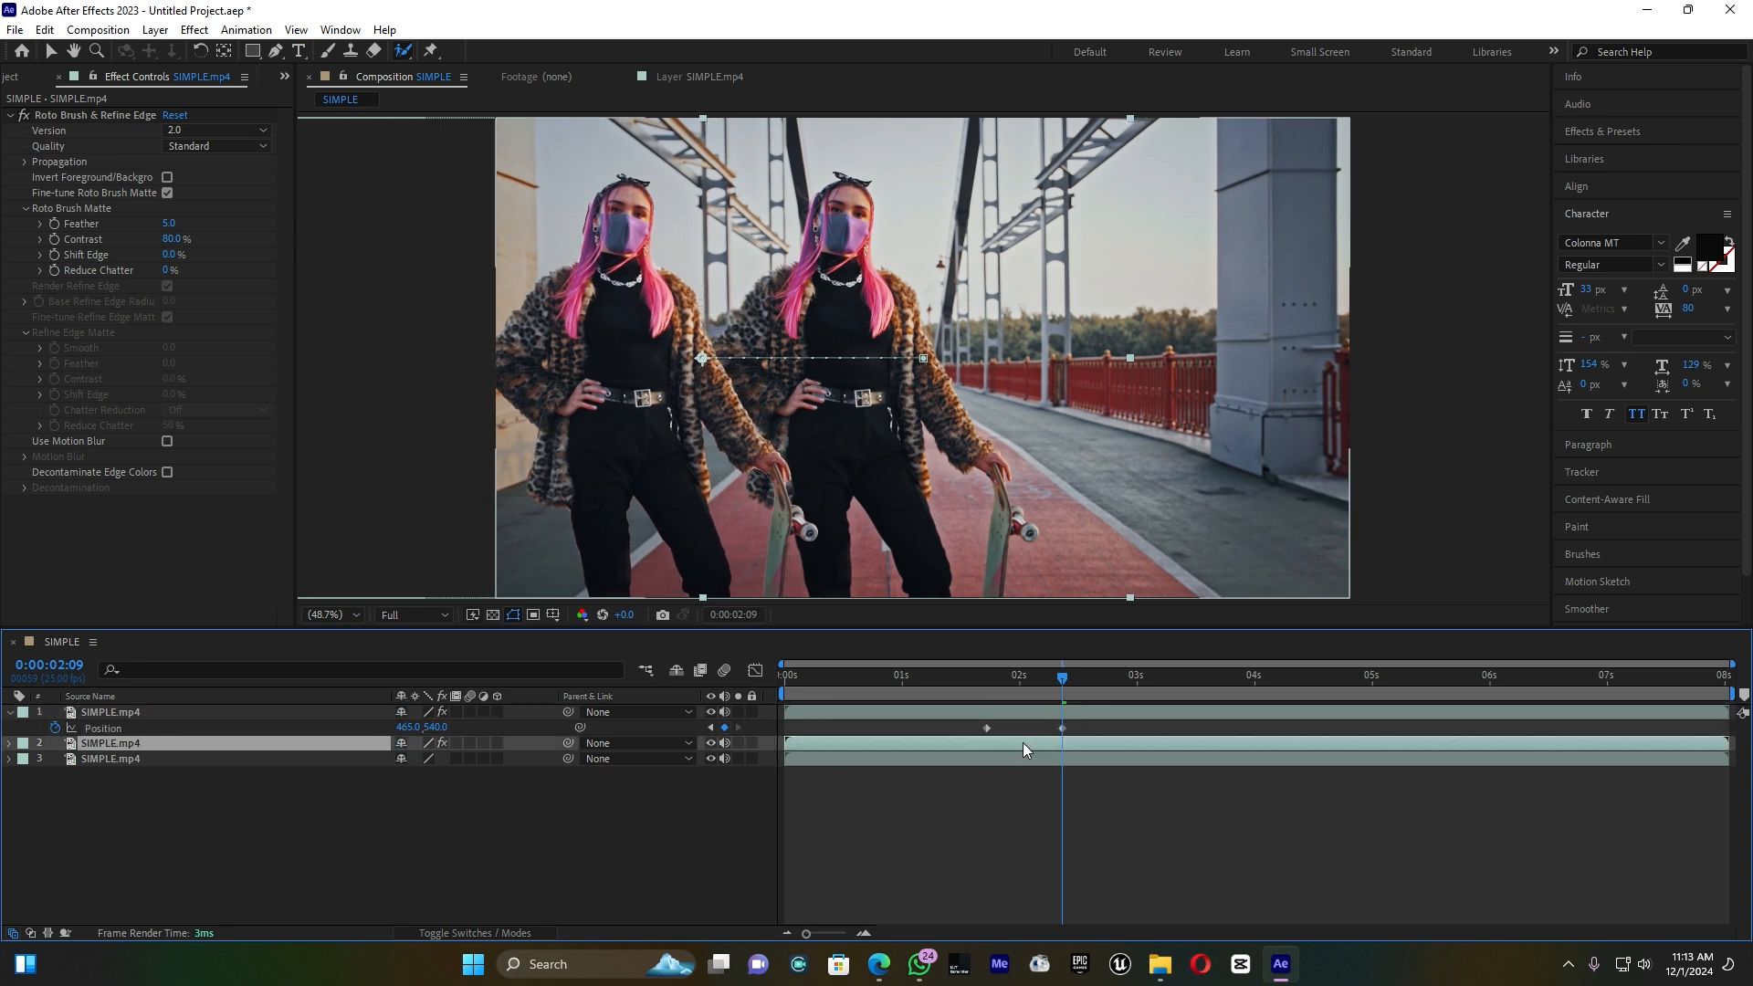
{"action": "left_click_drag", "start_coordinate": [1012, 743], "coordinate": [978, 760]}
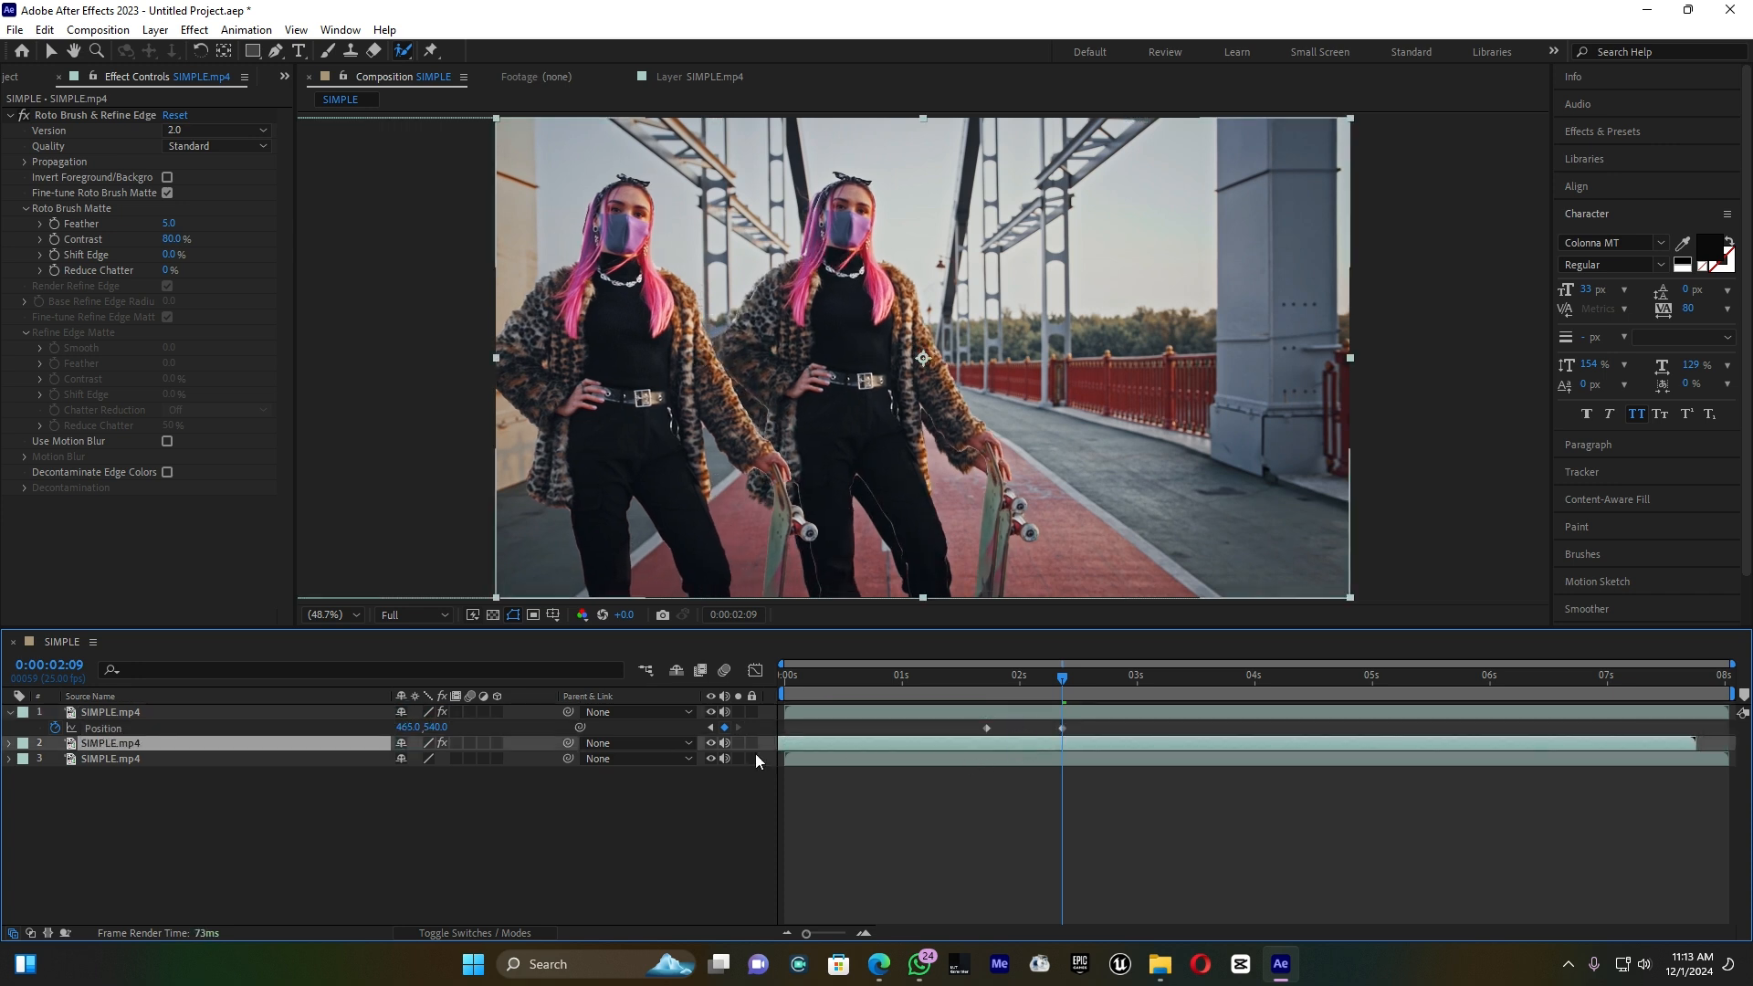
{"action": "left_click_drag", "start_coordinate": [323, 735], "coordinate": [282, 707]}
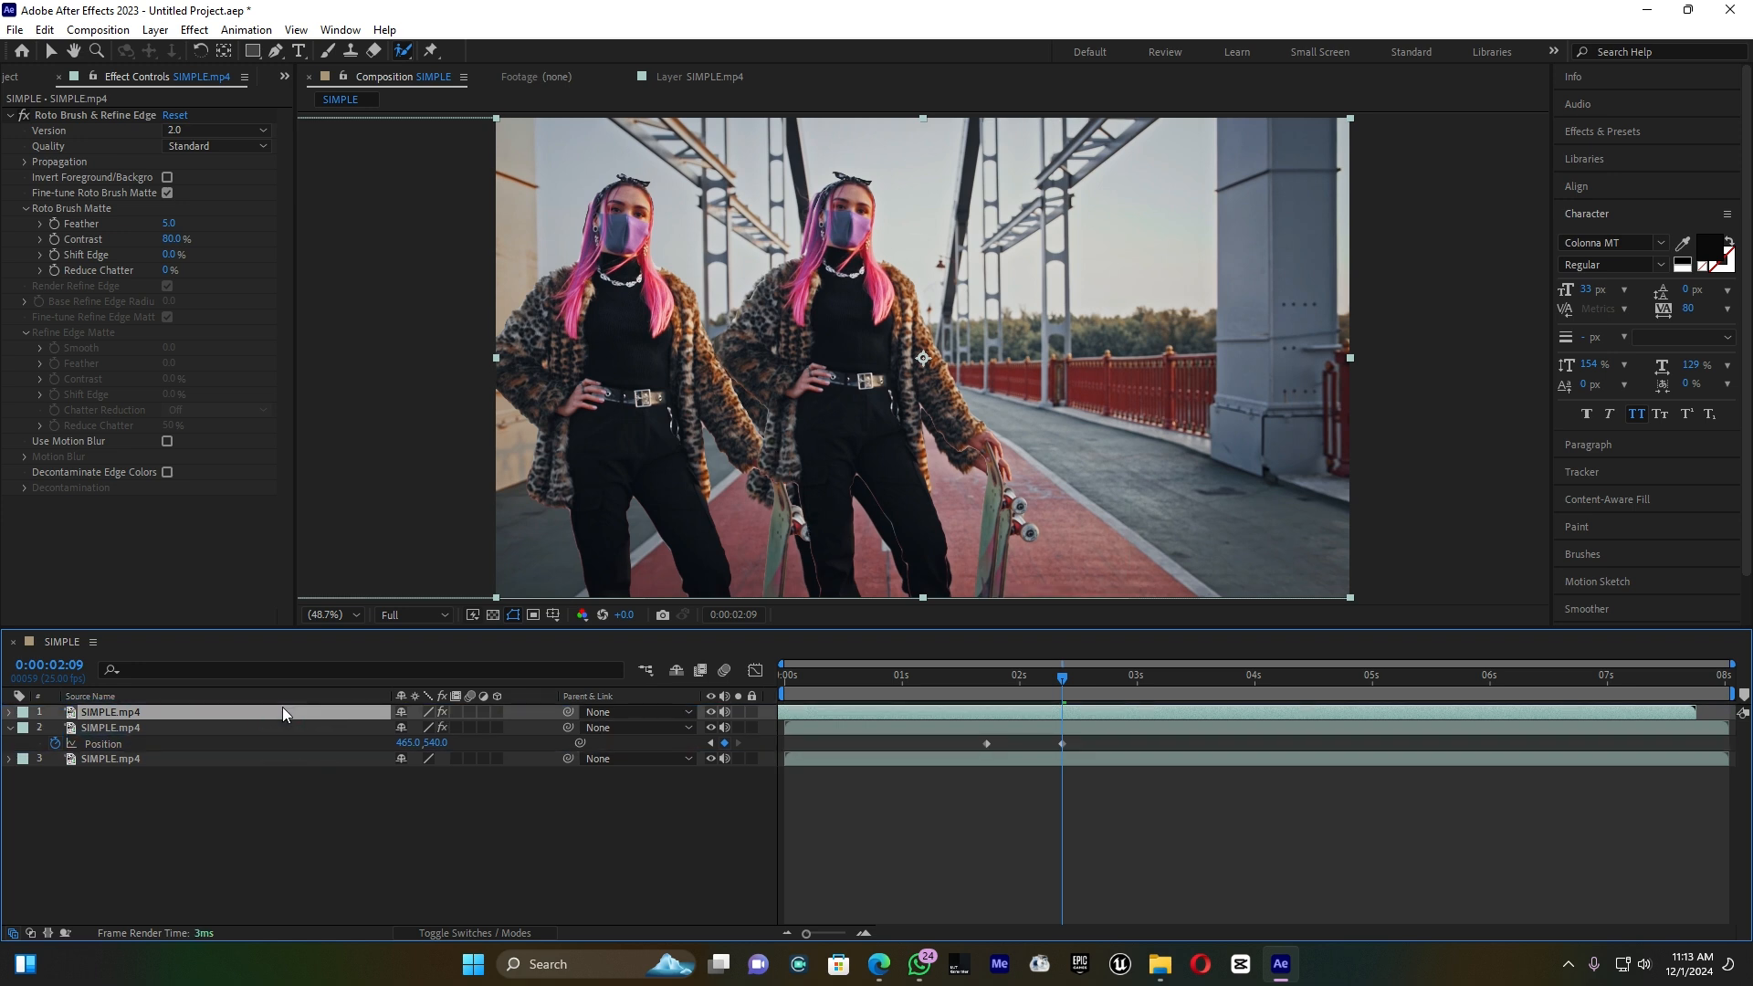
{"action": "key", "text": "ctrl+z"}
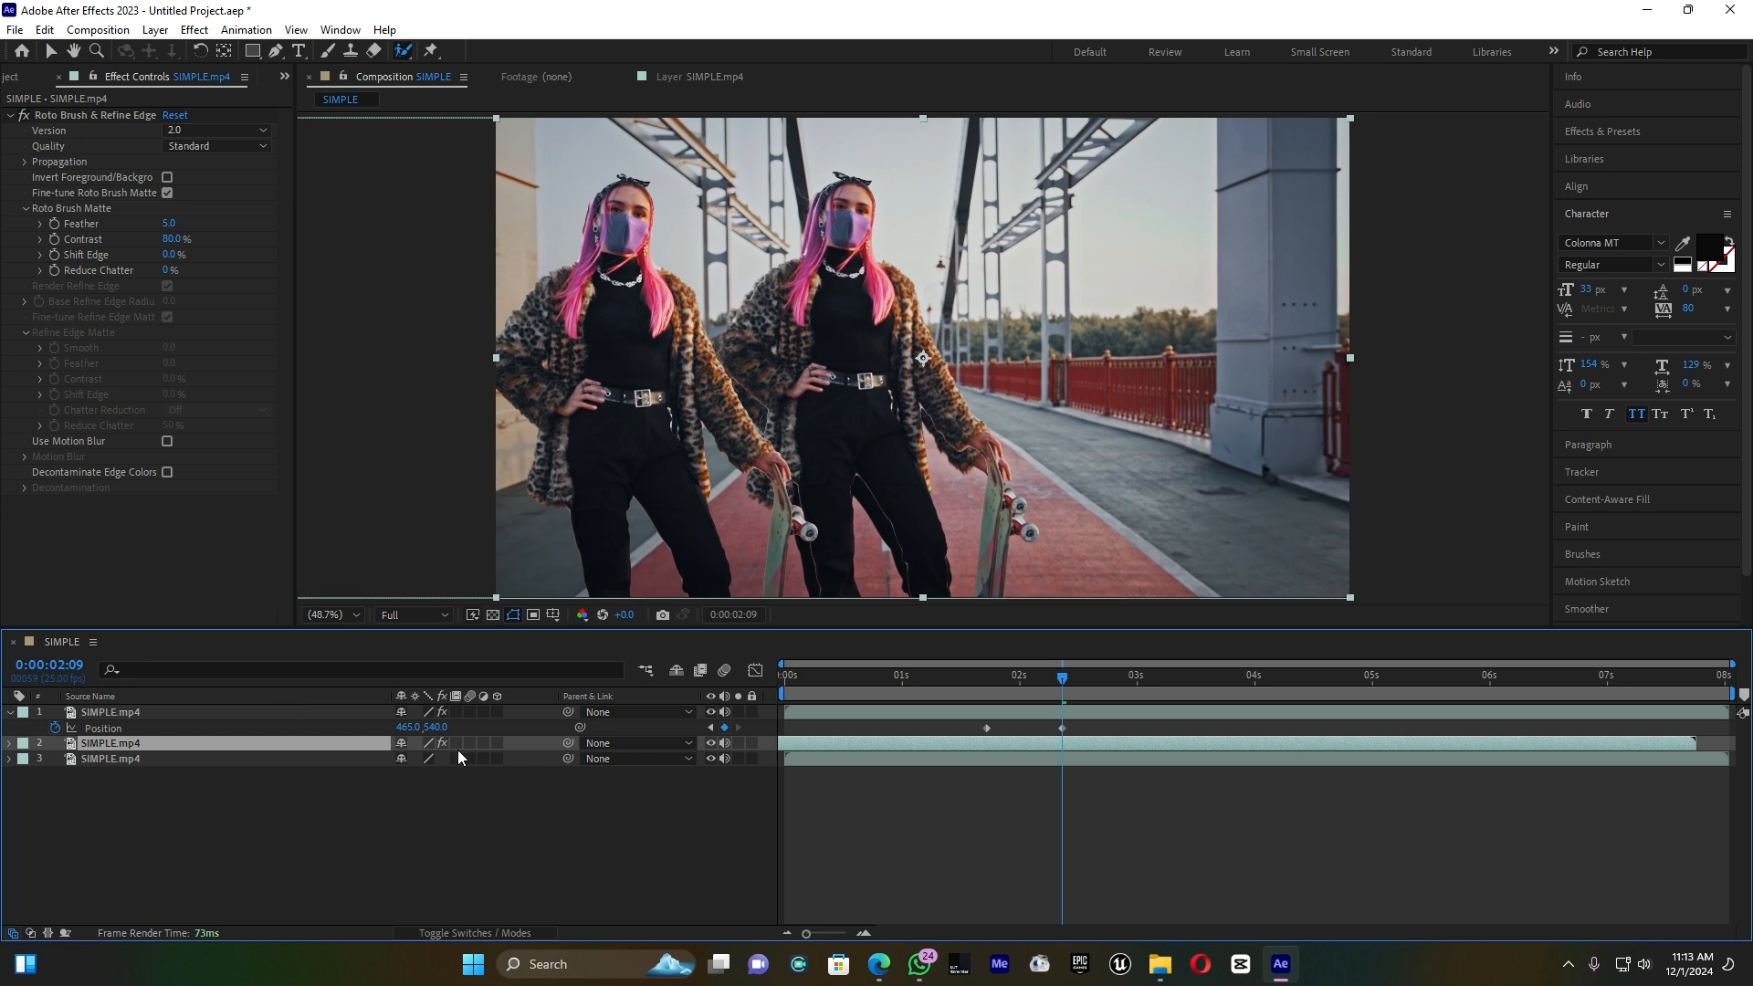
{"action": "left_click_drag", "start_coordinate": [906, 743], "coordinate": [937, 743]}
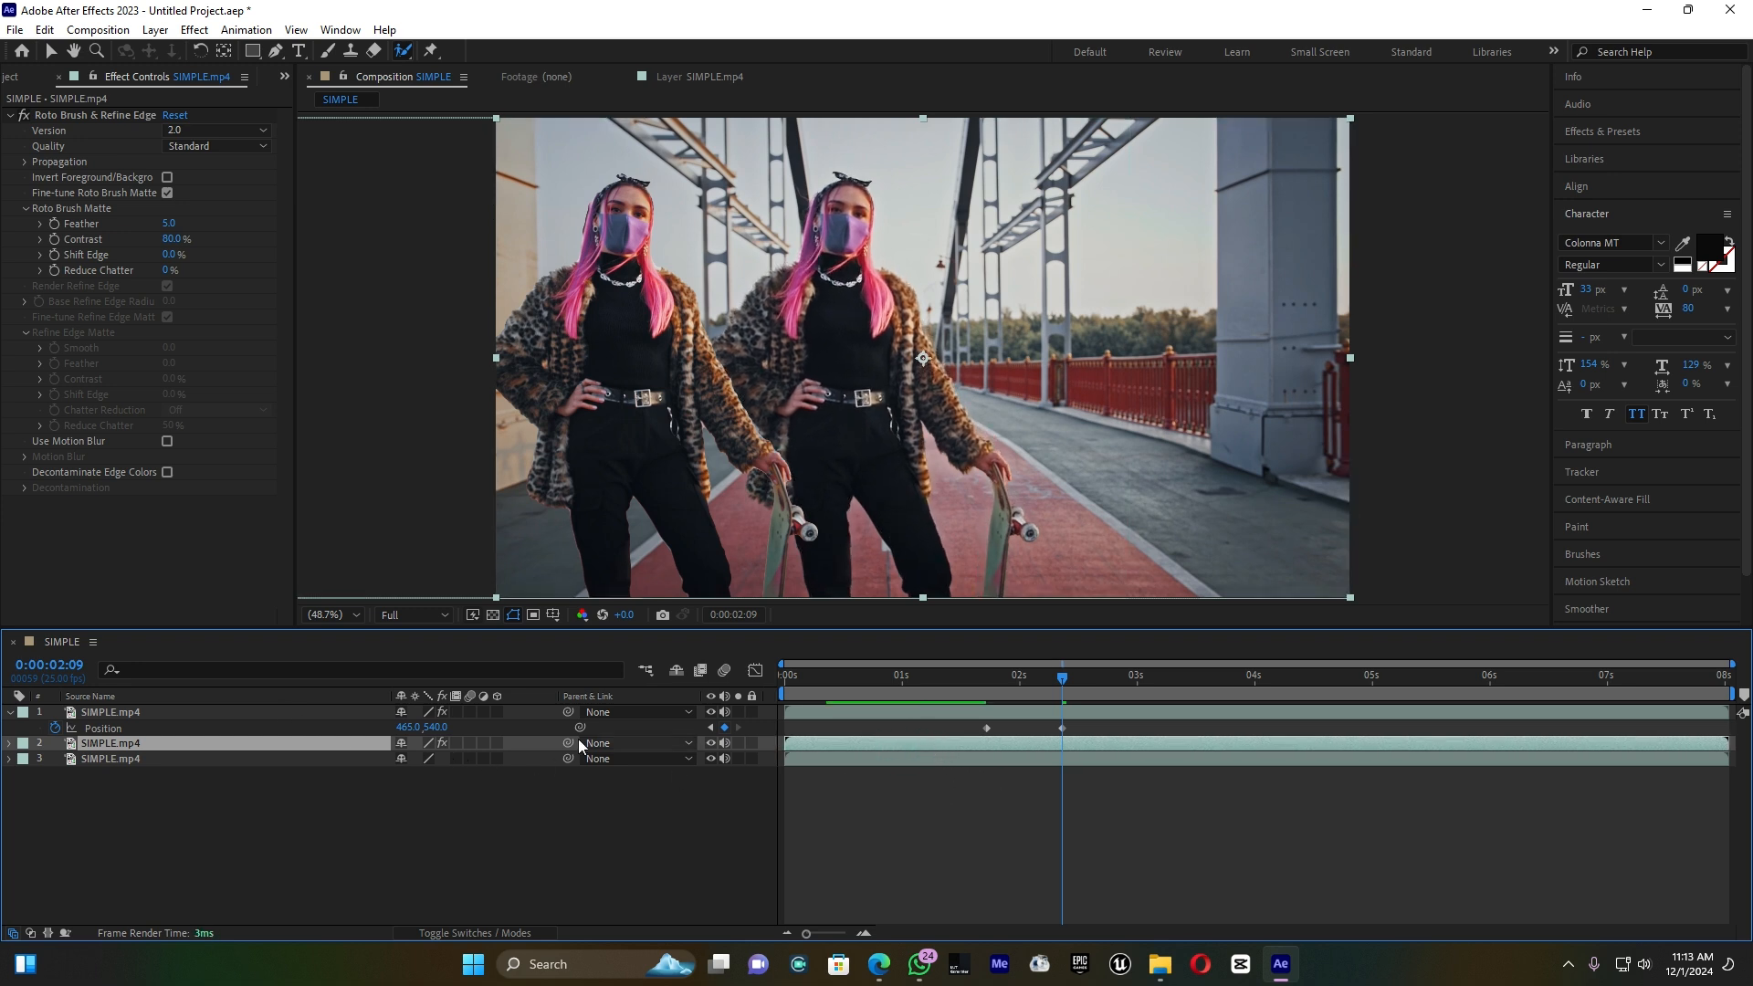
Move the unanimated rotoscoped layer to the top of the layer stack and duplicate it
{"action": "left_click_drag", "start_coordinate": [247, 742], "coordinate": [254, 705]}
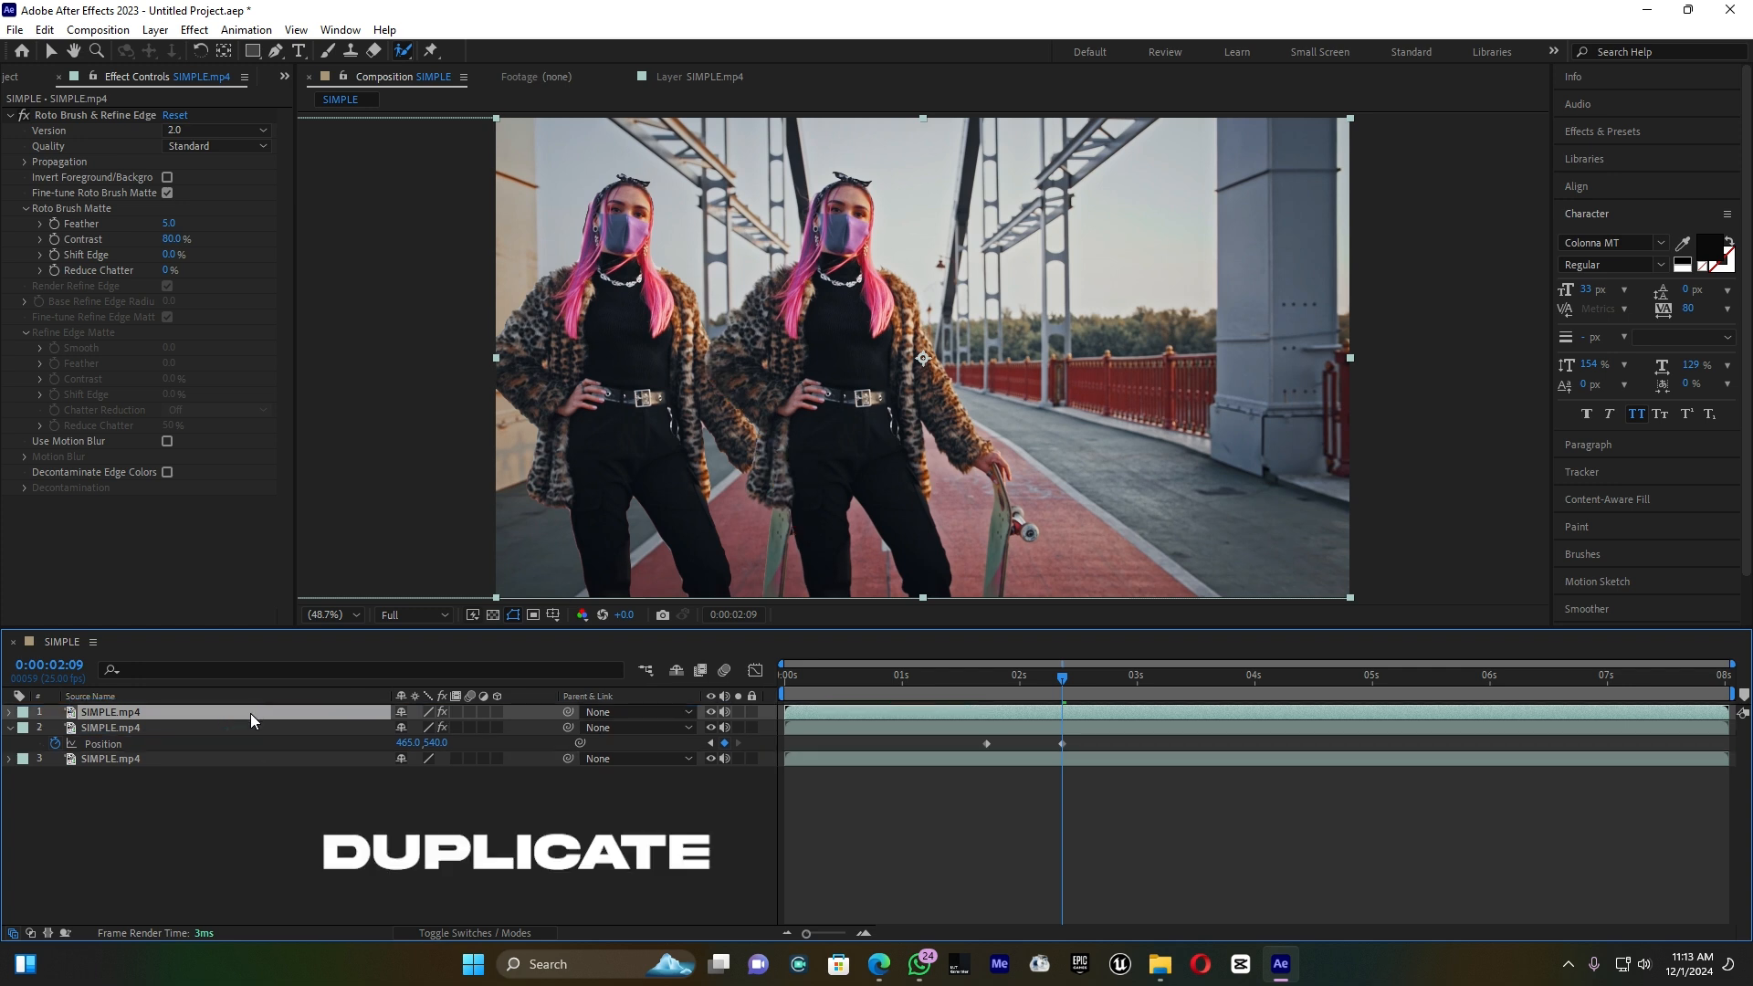
{"action": "key", "text": "ctrl+d"}
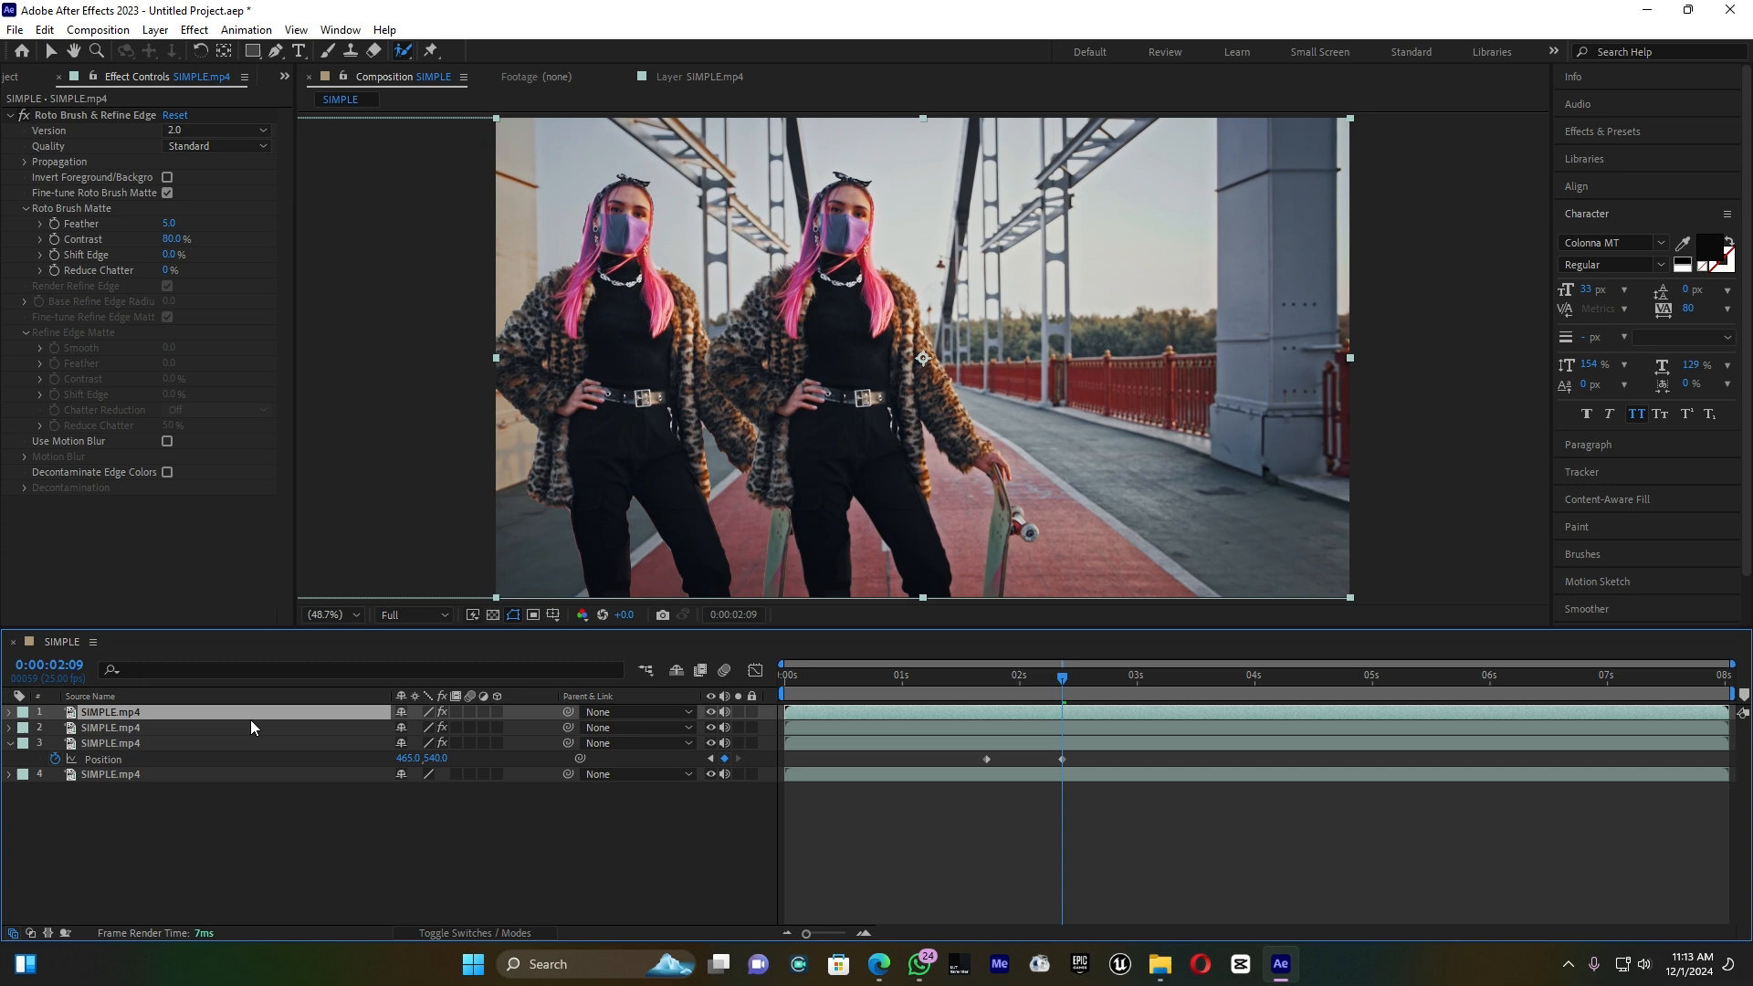
Preview the first clone's slide, and add a Position keyframe to the second layer at 0:00:02:07
{"action": "left_click", "coordinate": [199, 726]}
{"action": "left_click_drag", "start_coordinate": [1061, 677], "coordinate": [973, 694]}
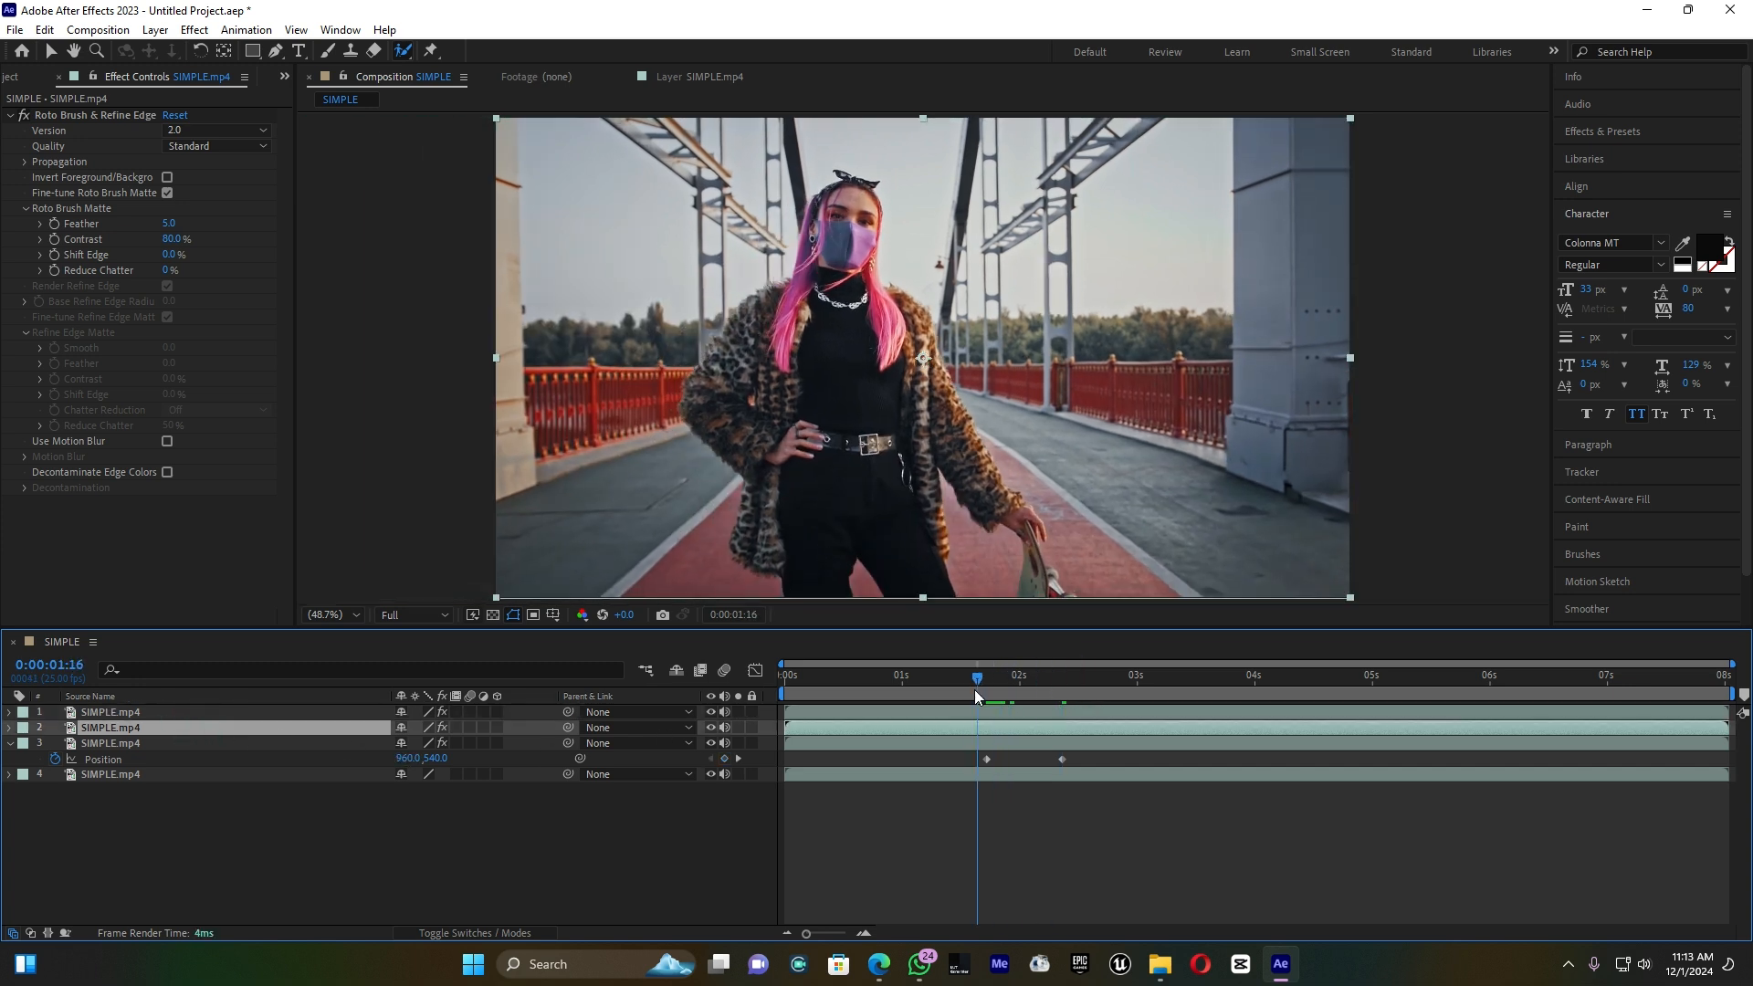
{"action": "key", "text": "space"}
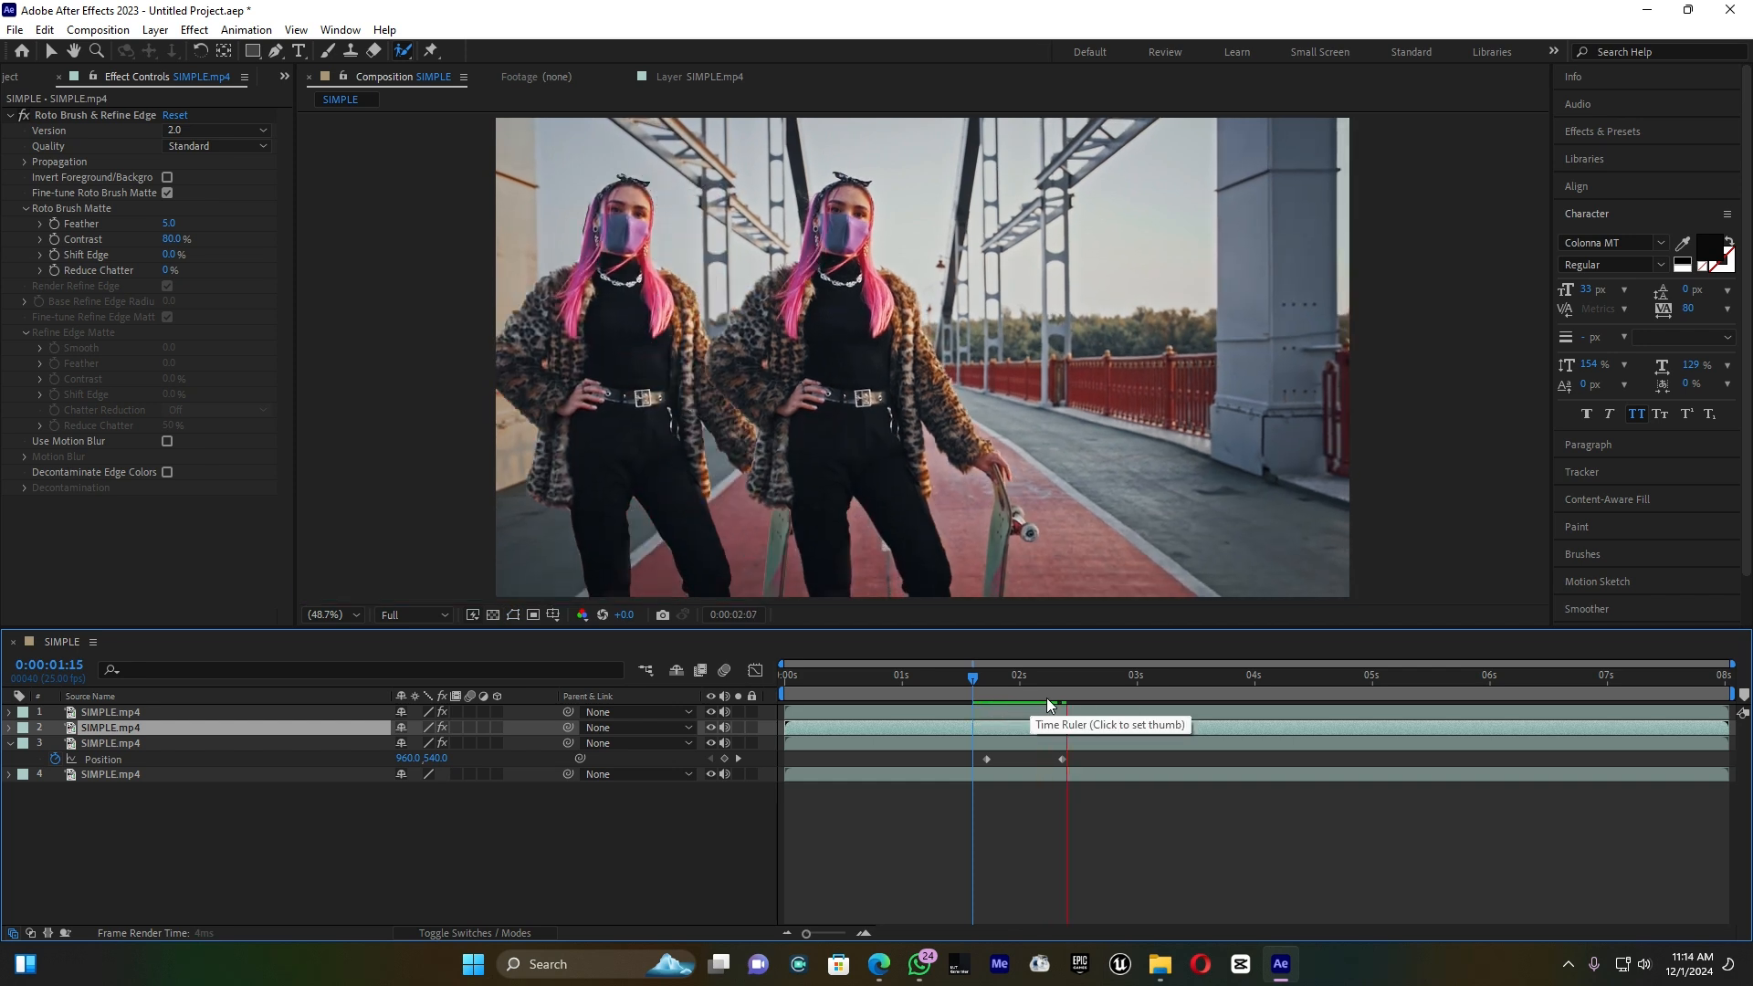
{"action": "mouse_move", "coordinate": [1060, 686]}
{"action": "left_mouse_down"}
{"action": "mouse_move", "coordinate": [1005, 687]}
{"action": "mouse_move", "coordinate": [1050, 685]}
{"action": "left_mouse_up"}
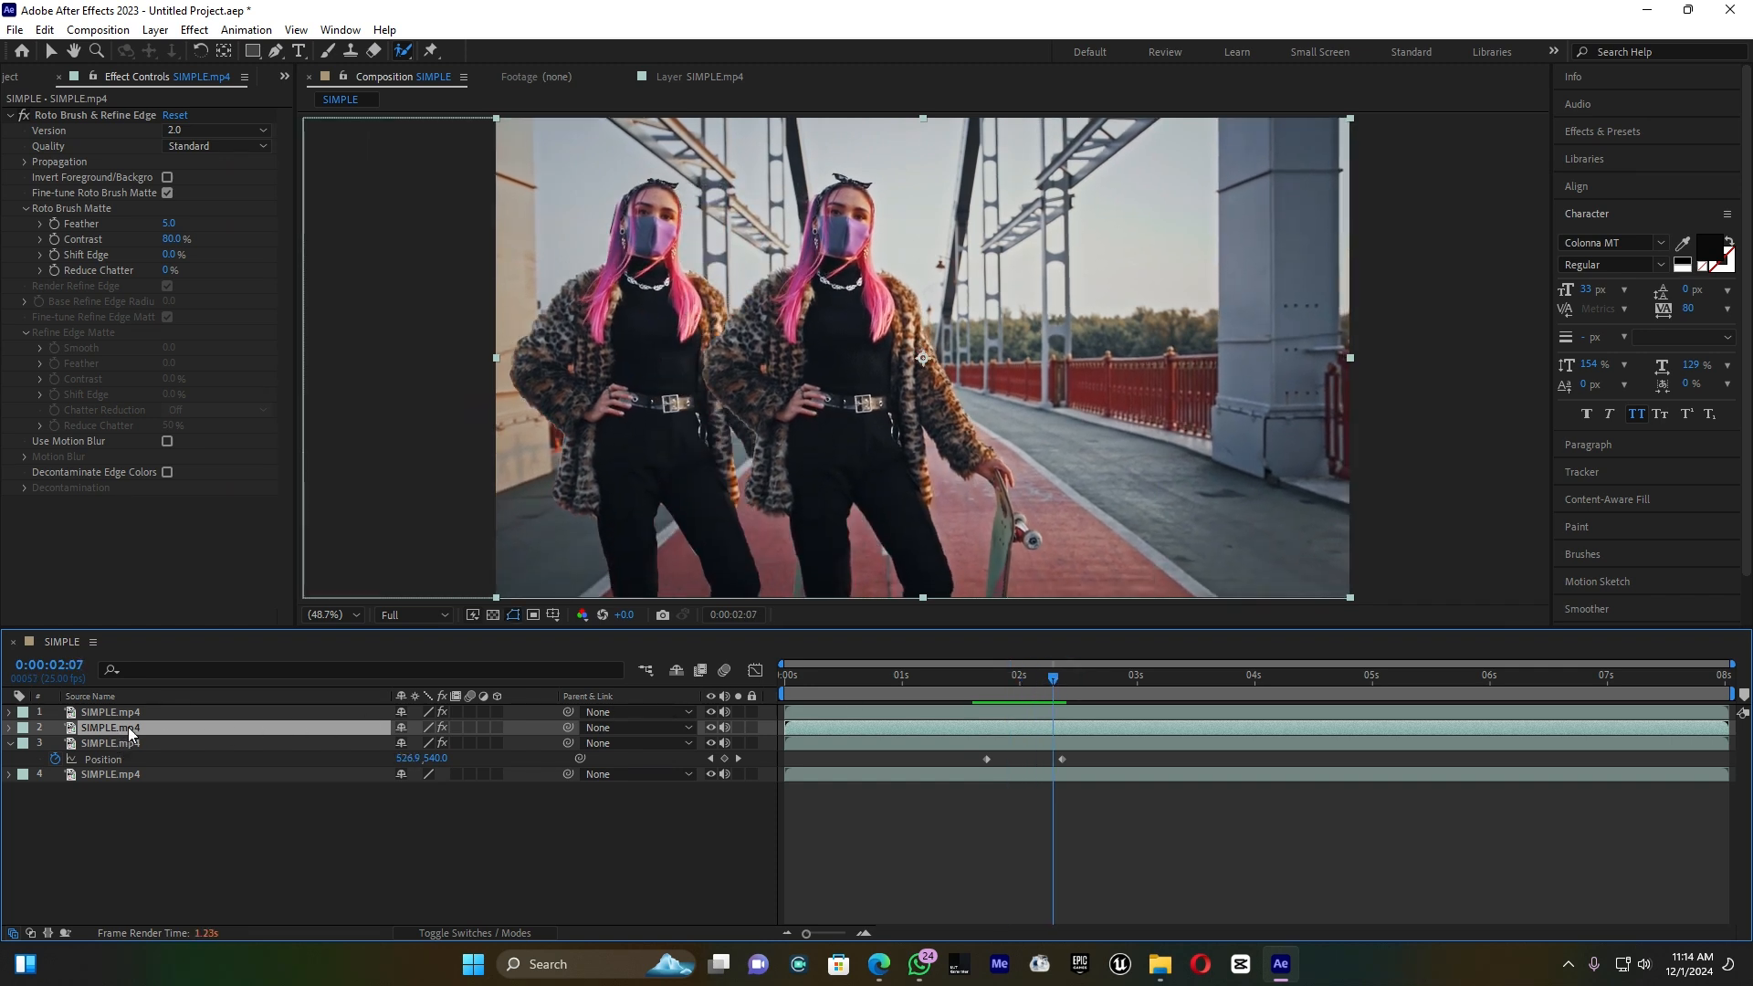
{"action": "key", "text": "p"}
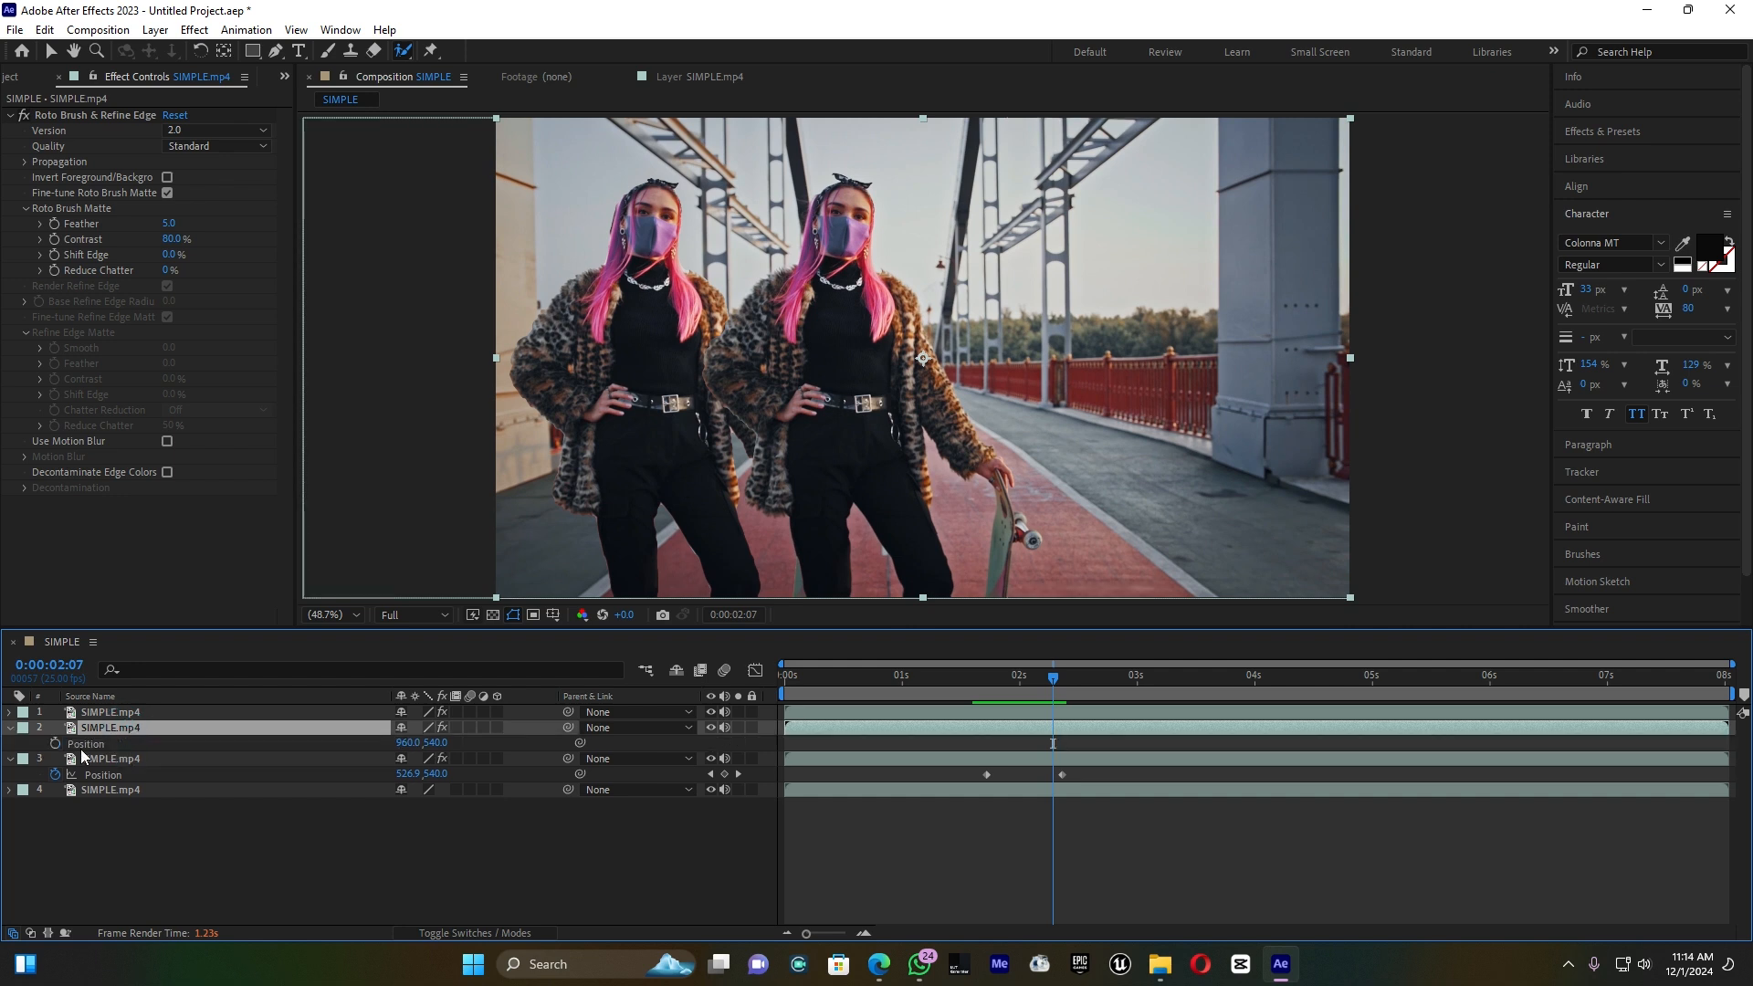
{"action": "left_click", "coordinate": [58, 743]}
Shift the second layer right with a Position keyframe of 1265, 540 at 0:00:03:02
{"action": "left_click_drag", "start_coordinate": [1054, 676], "coordinate": [1147, 683]}
{"action": "left_click_drag", "start_coordinate": [407, 742], "coordinate": [821, 743]}
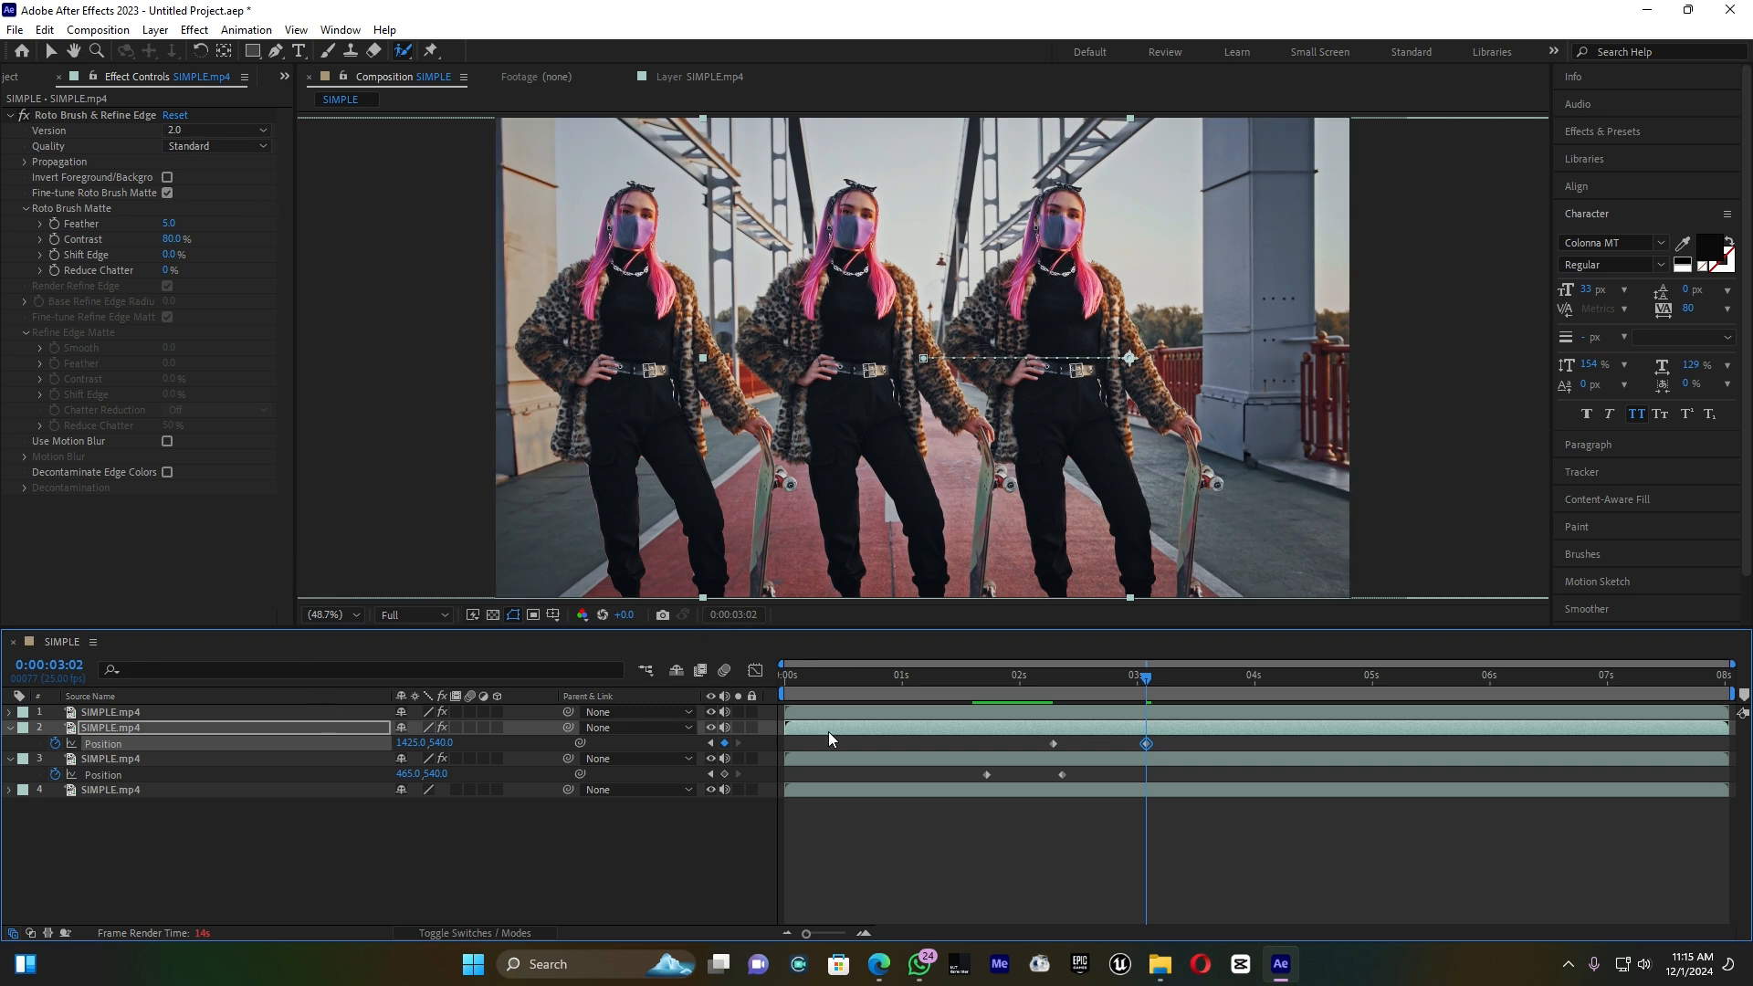
{"action": "left_click_drag", "start_coordinate": [415, 743], "coordinate": [261, 744]}
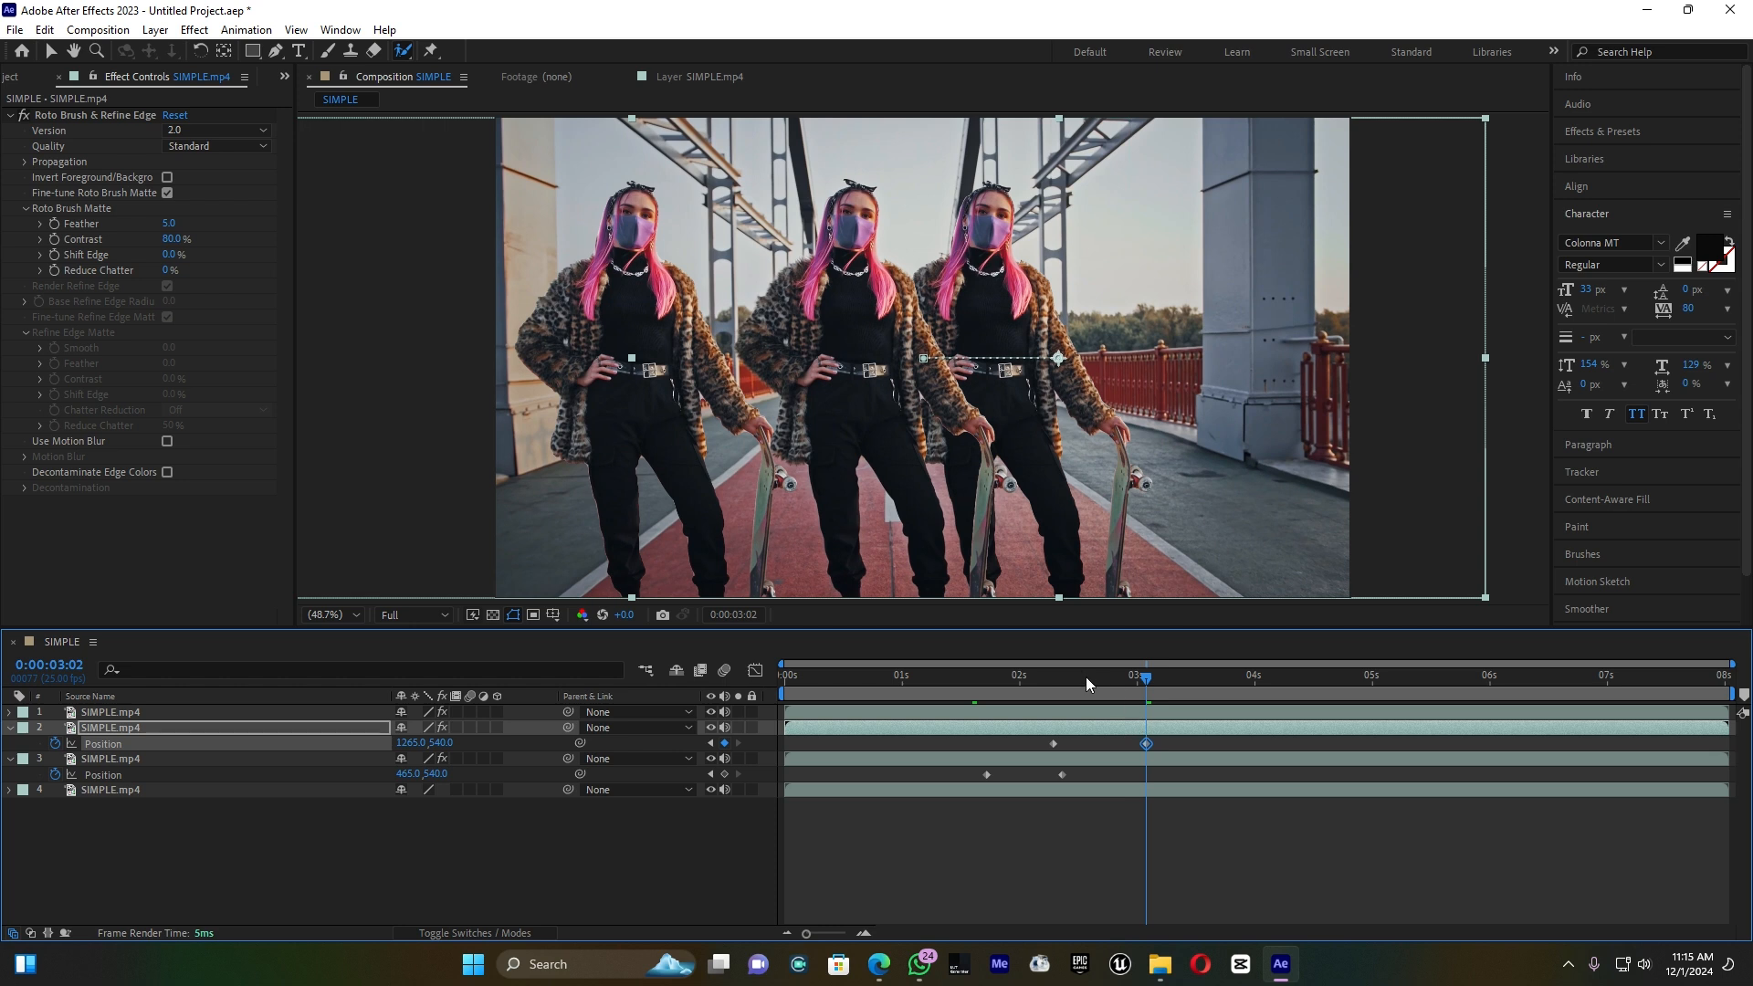
Set the third layer's Position keyframe at 0:00:02:09 to 590, 540
{"action": "left_click_drag", "start_coordinate": [1057, 675], "coordinate": [1061, 685]}
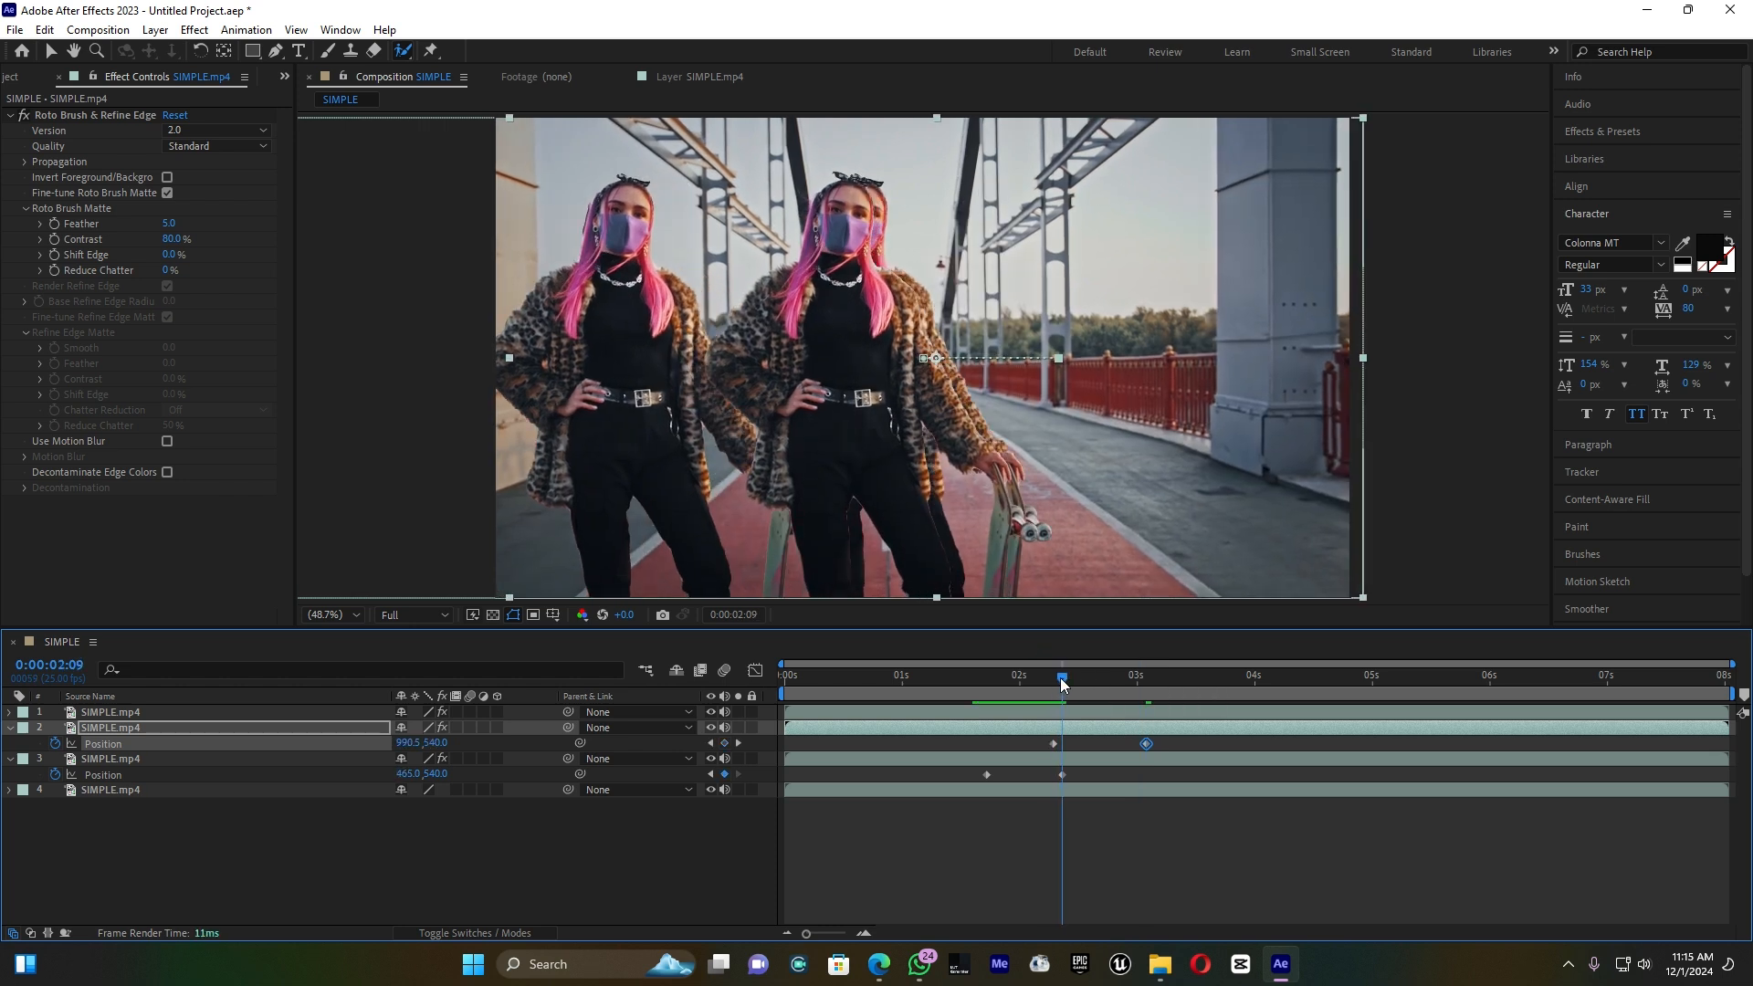
{"action": "left_click", "coordinate": [1061, 774]}
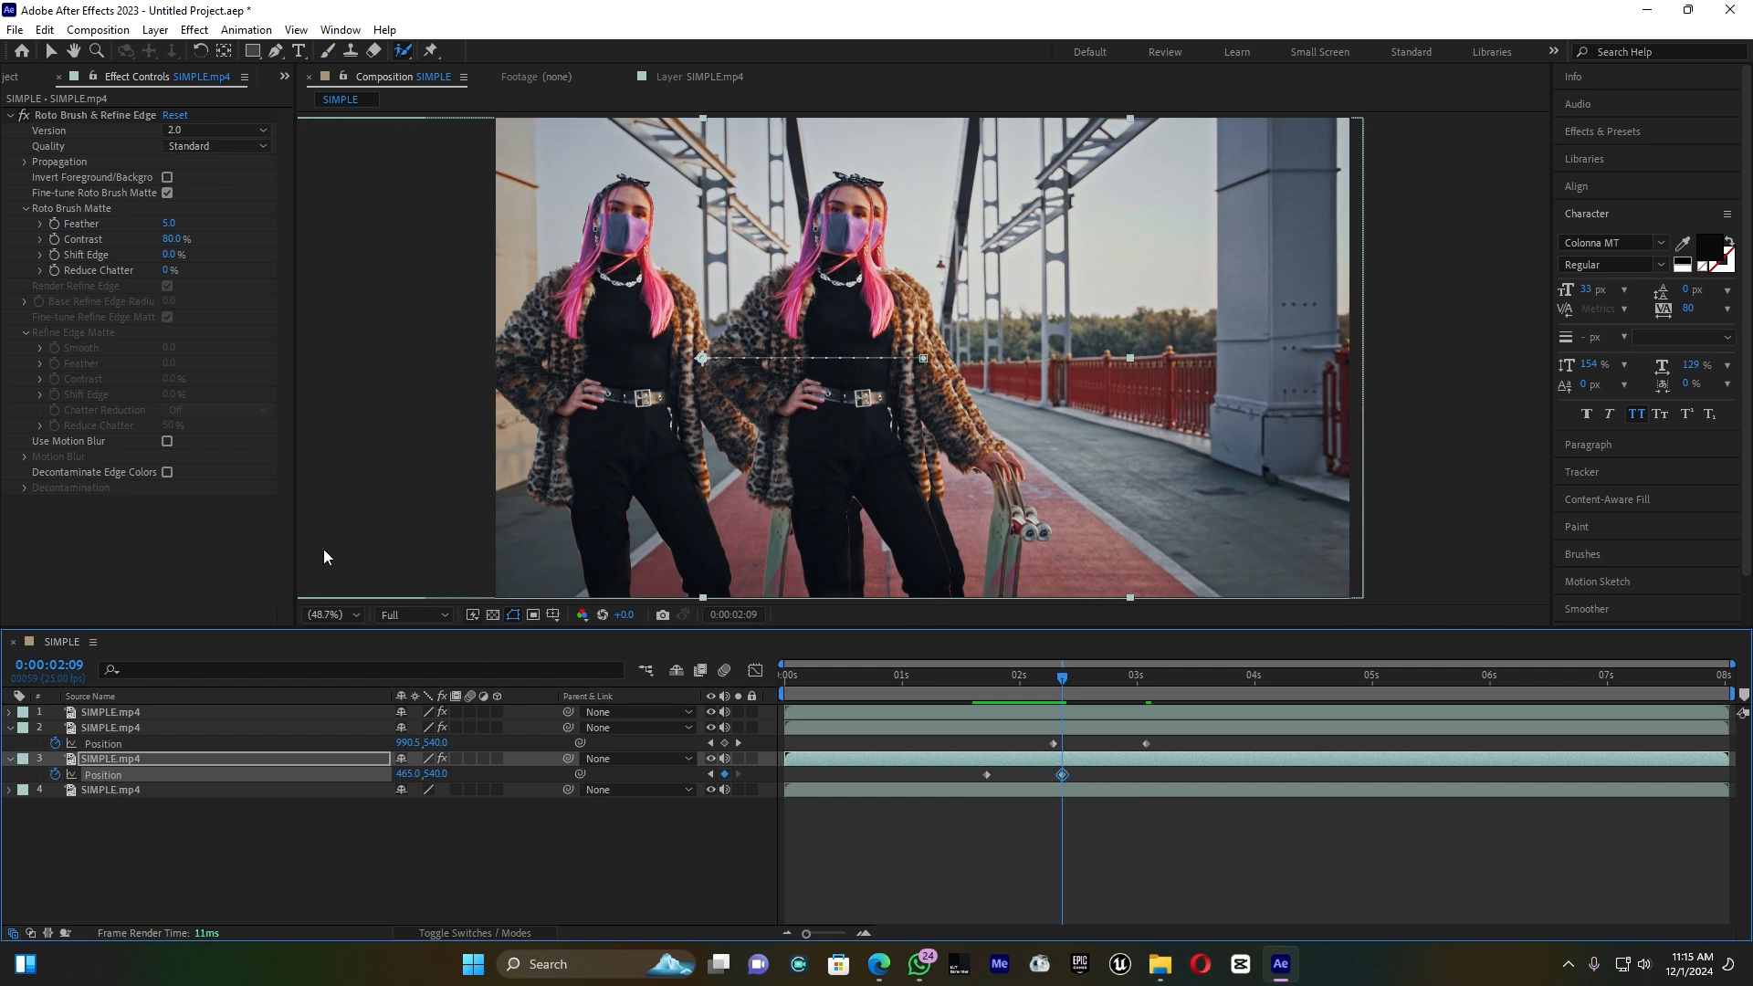
{"action": "left_click_drag", "start_coordinate": [399, 774], "coordinate": [512, 772]}
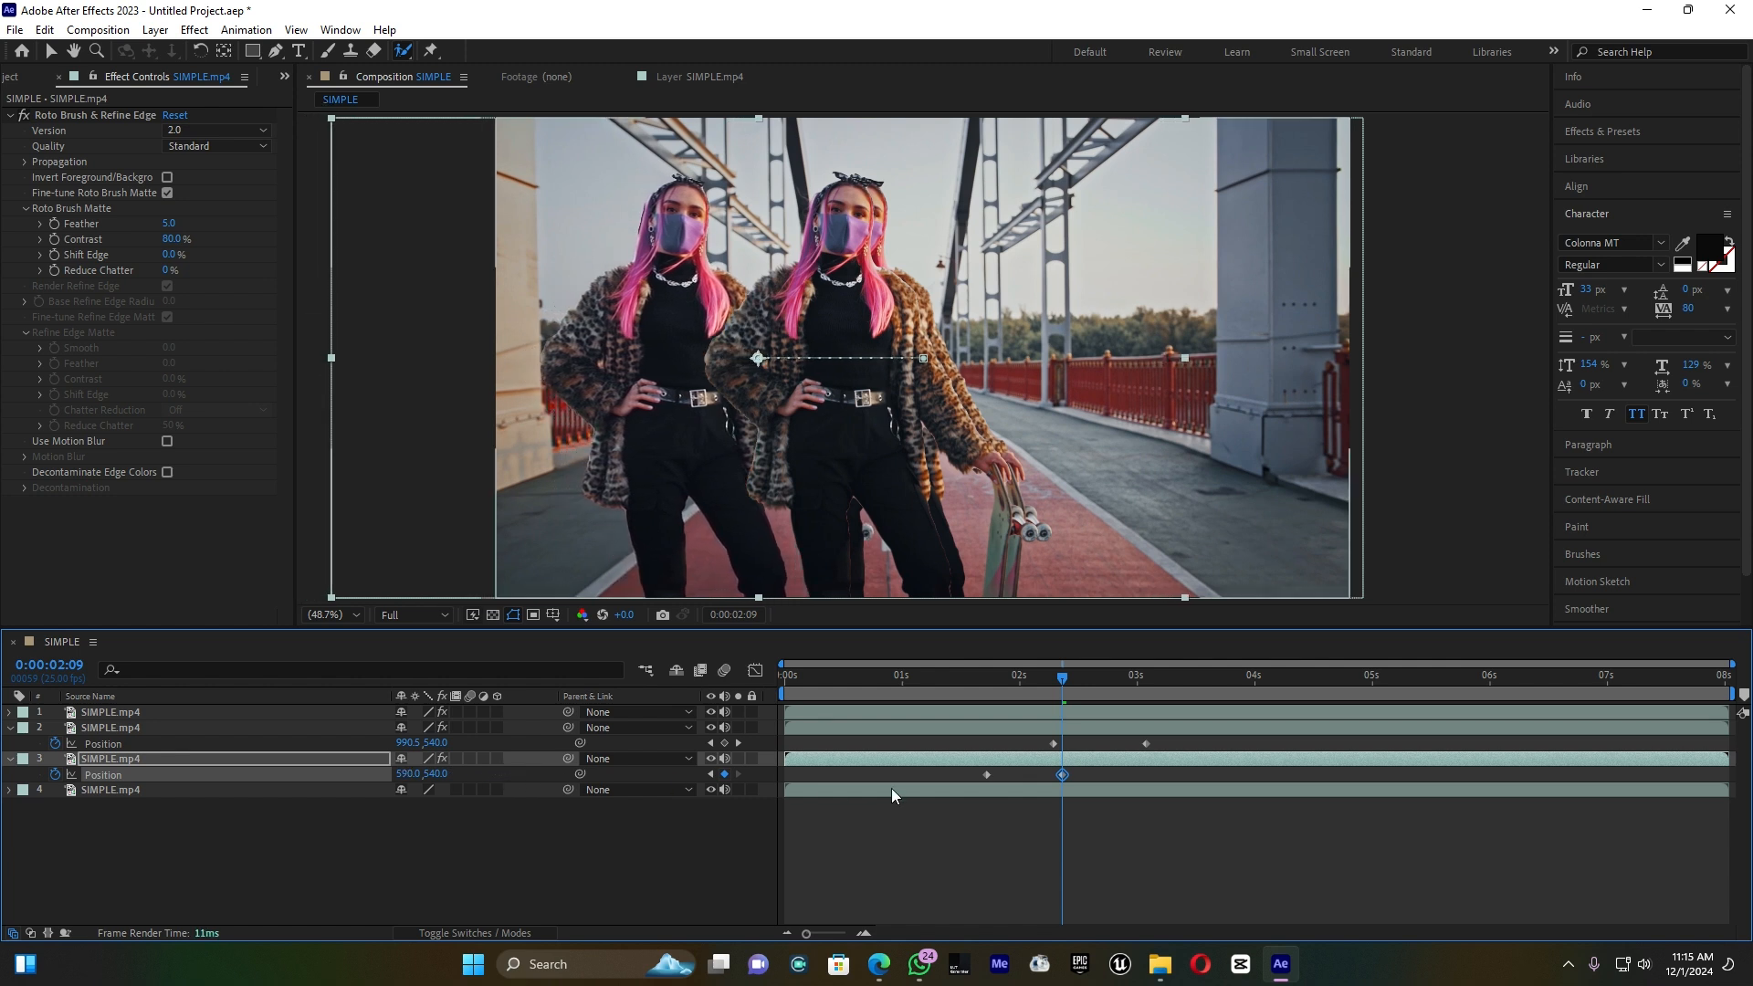
Apply Easy Ease to all four Position keyframes on the second and third layers
{"action": "left_click_drag", "start_coordinate": [949, 743], "coordinate": [1172, 783]}
{"action": "right_click", "coordinate": [1052, 743]}
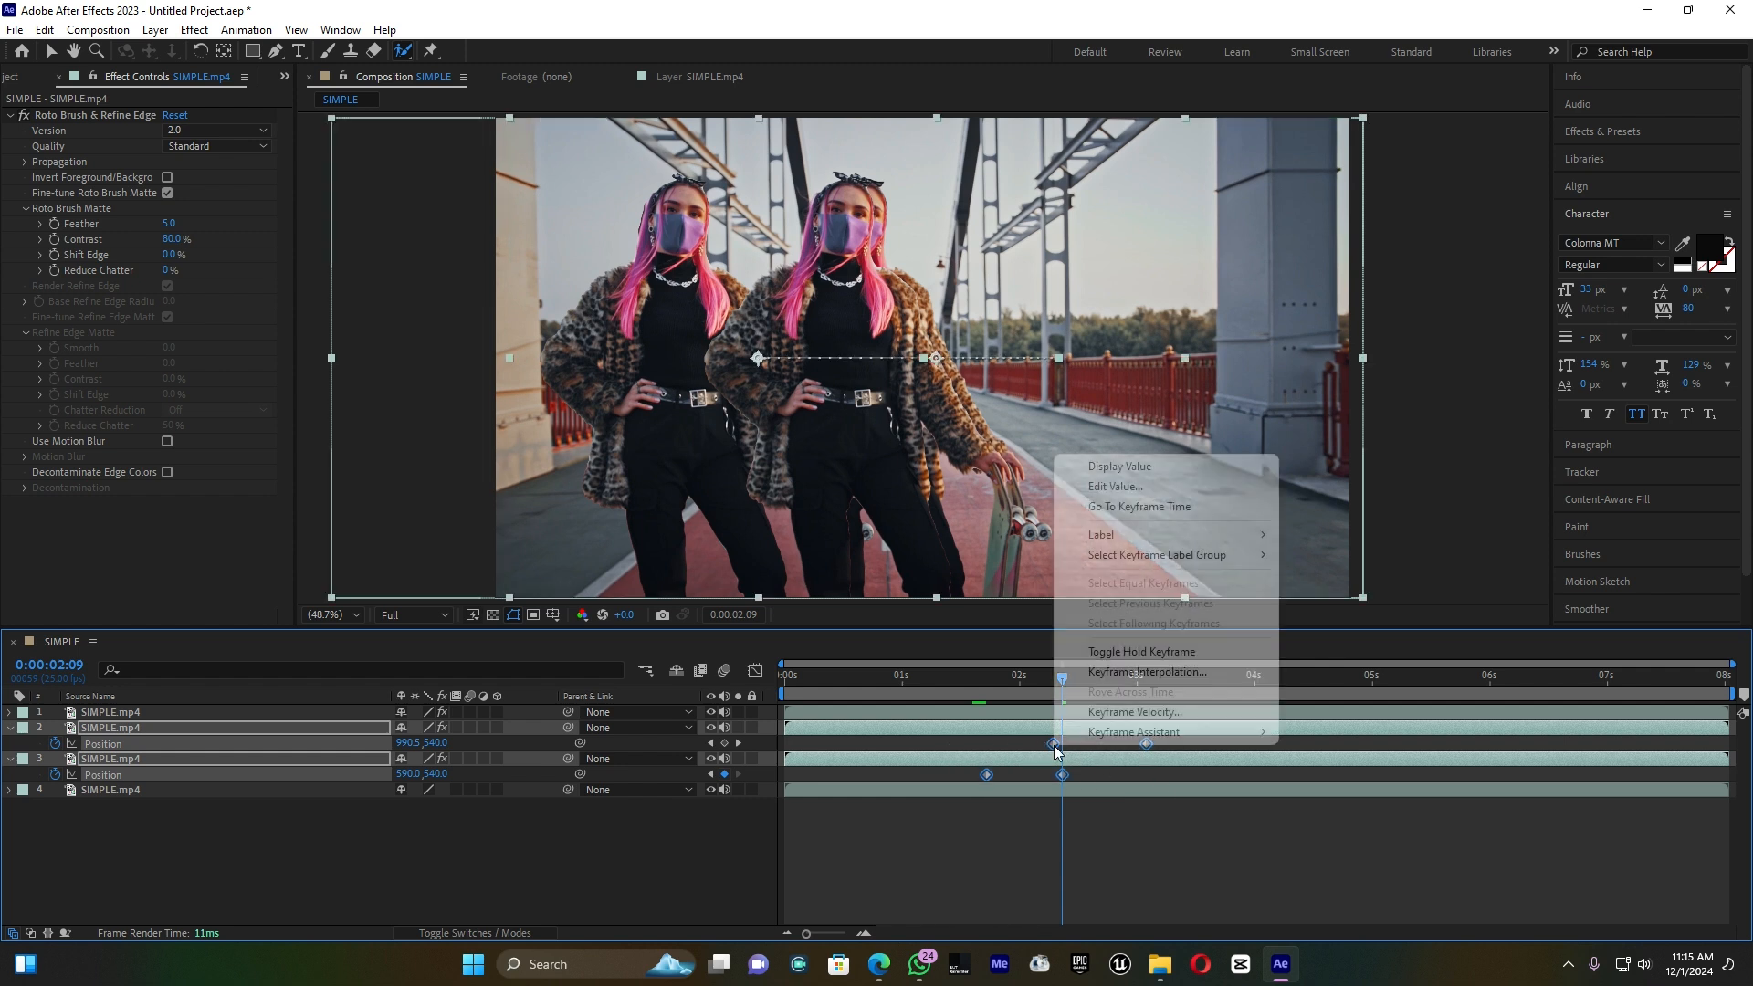
{"action": "mouse_move", "coordinate": [1097, 741]}
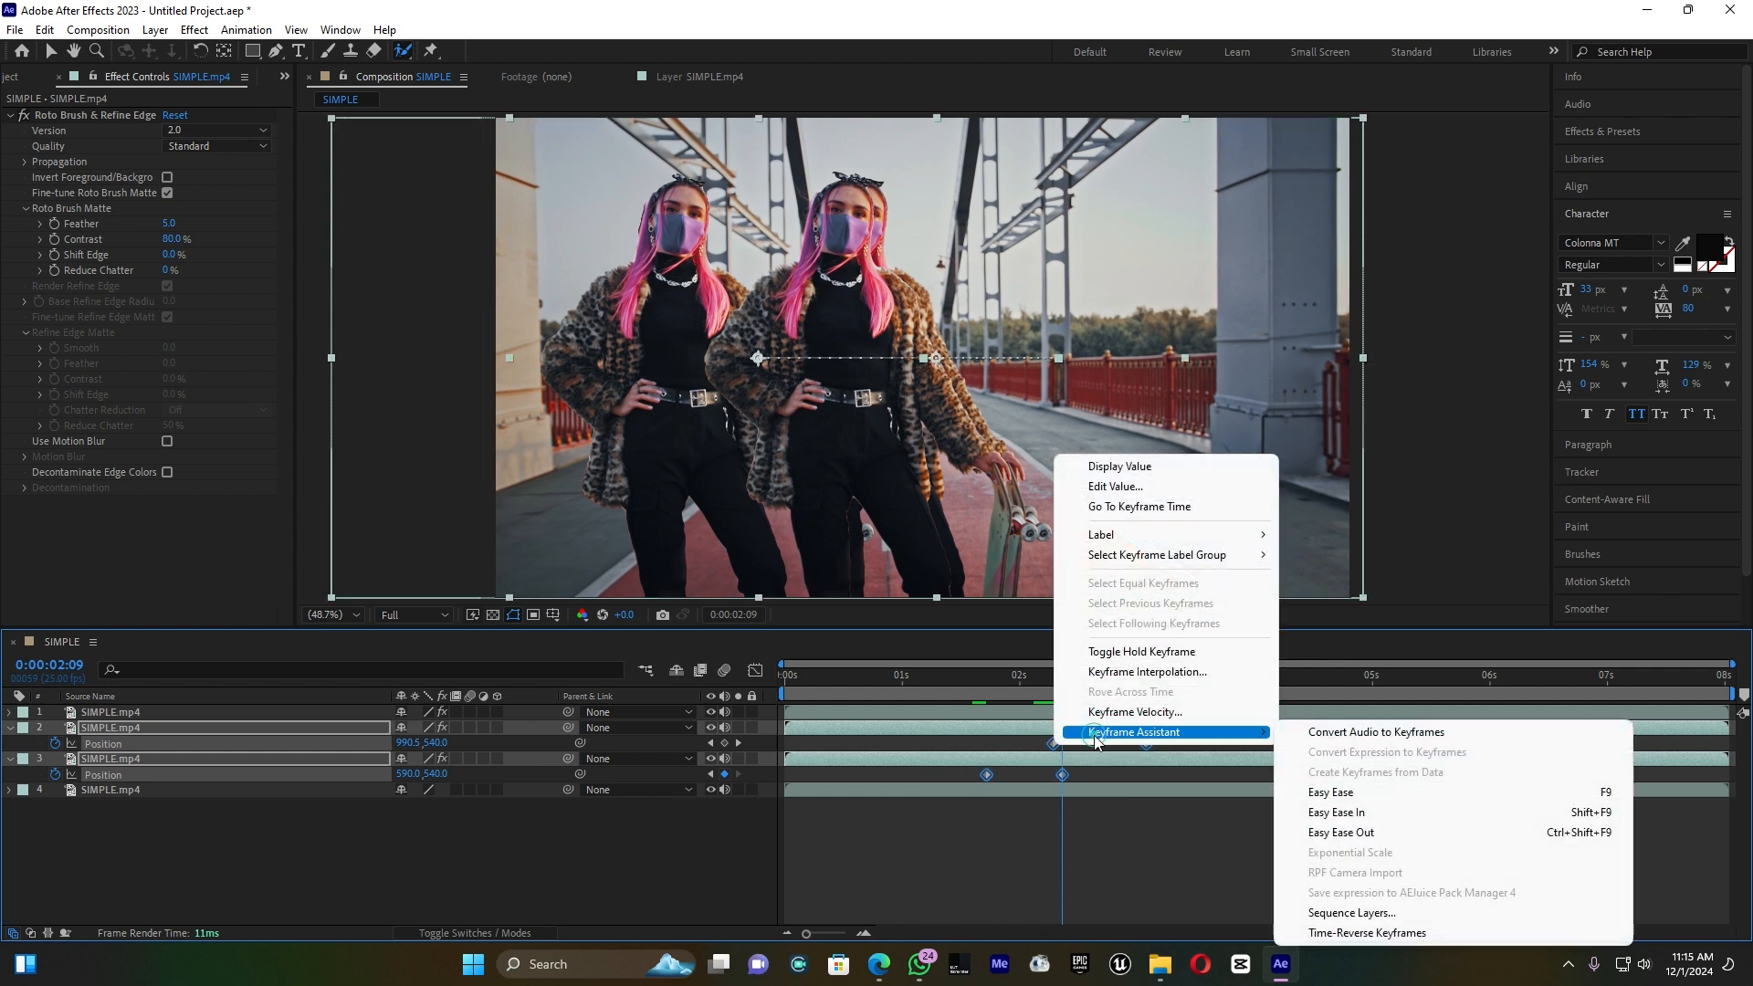
{"action": "left_click", "coordinate": [1374, 792]}
{"action": "left_click", "coordinate": [1229, 869]}
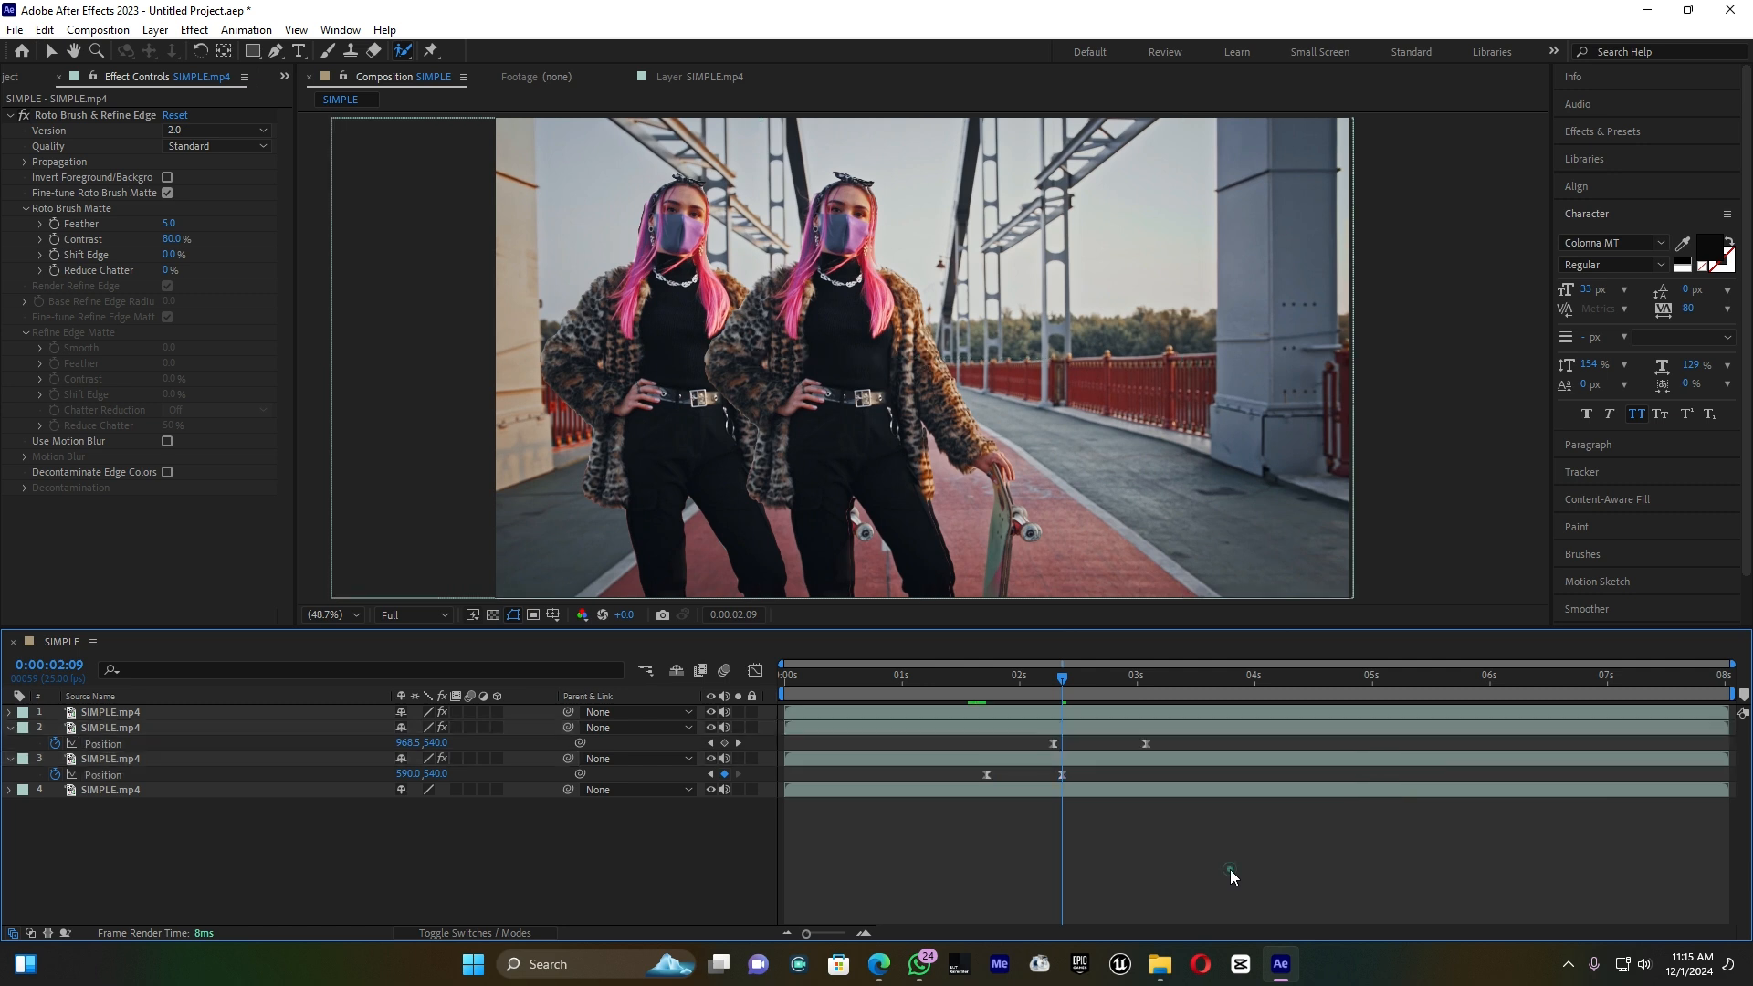
Reshape the speed graph of the third layer's Position keyframes into an early sharp peak with a long ease-out
{"action": "left_click_drag", "start_coordinate": [1087, 768], "coordinate": [953, 781]}
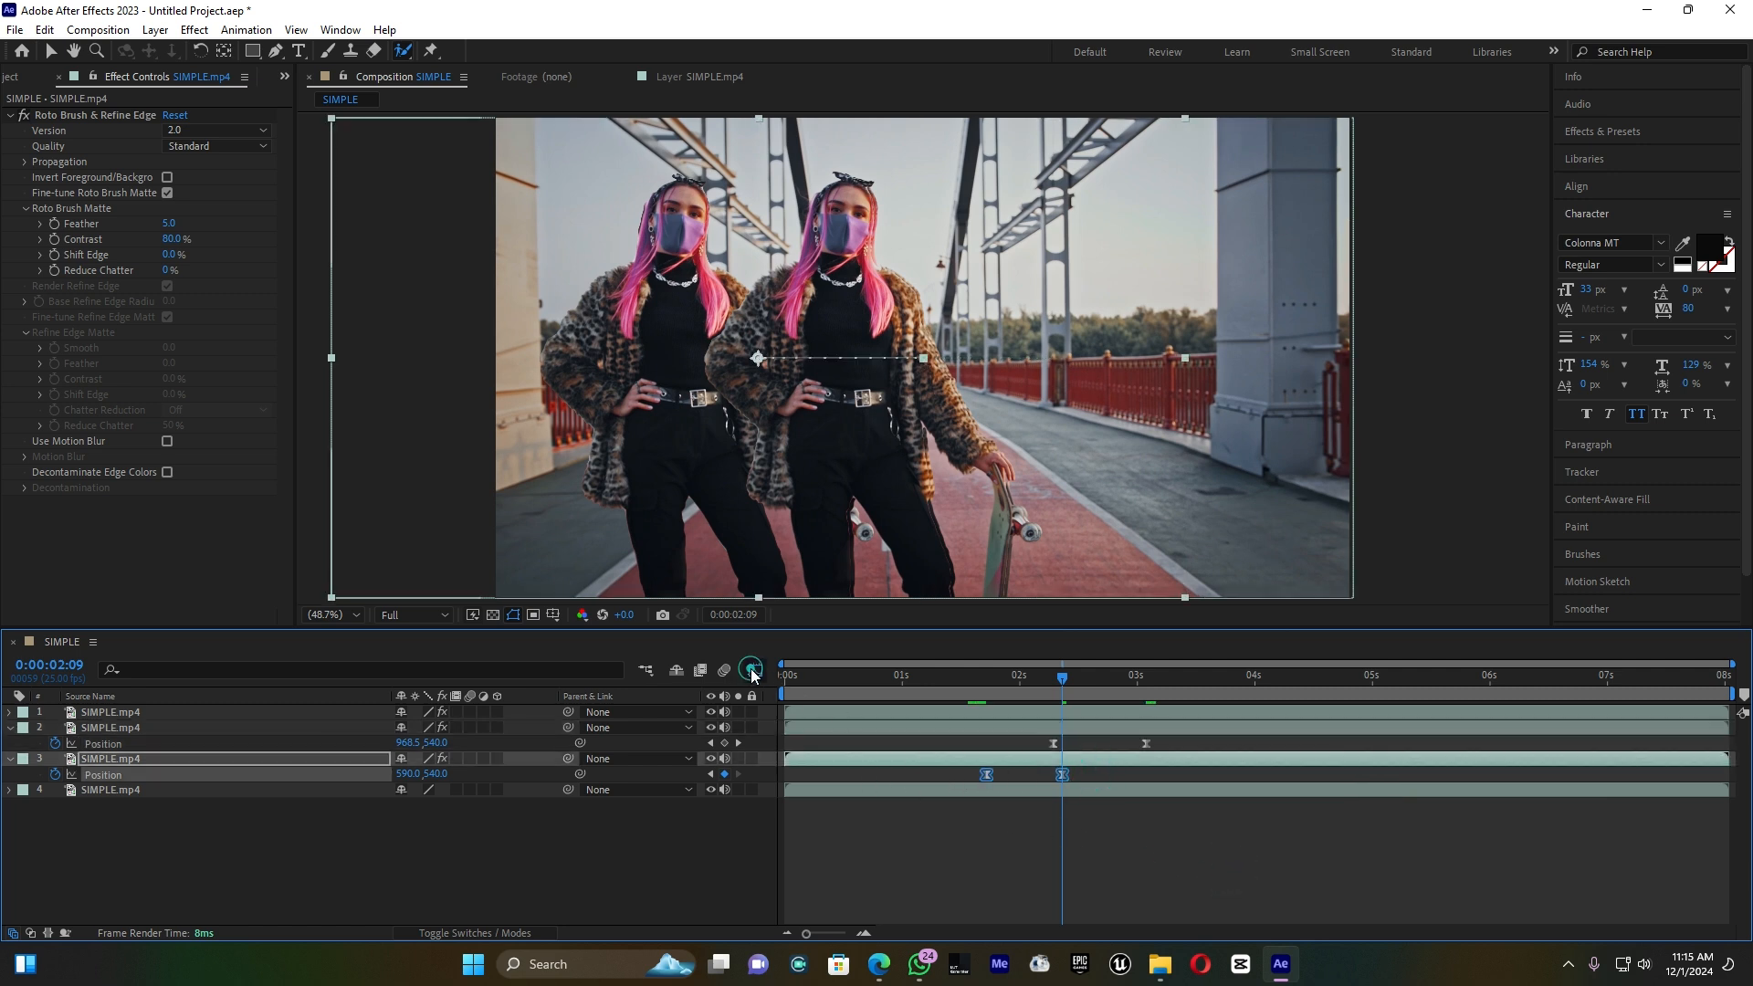
{"action": "left_click", "coordinate": [752, 671]}
{"action": "left_click_drag", "start_coordinate": [1139, 867], "coordinate": [1024, 879]}
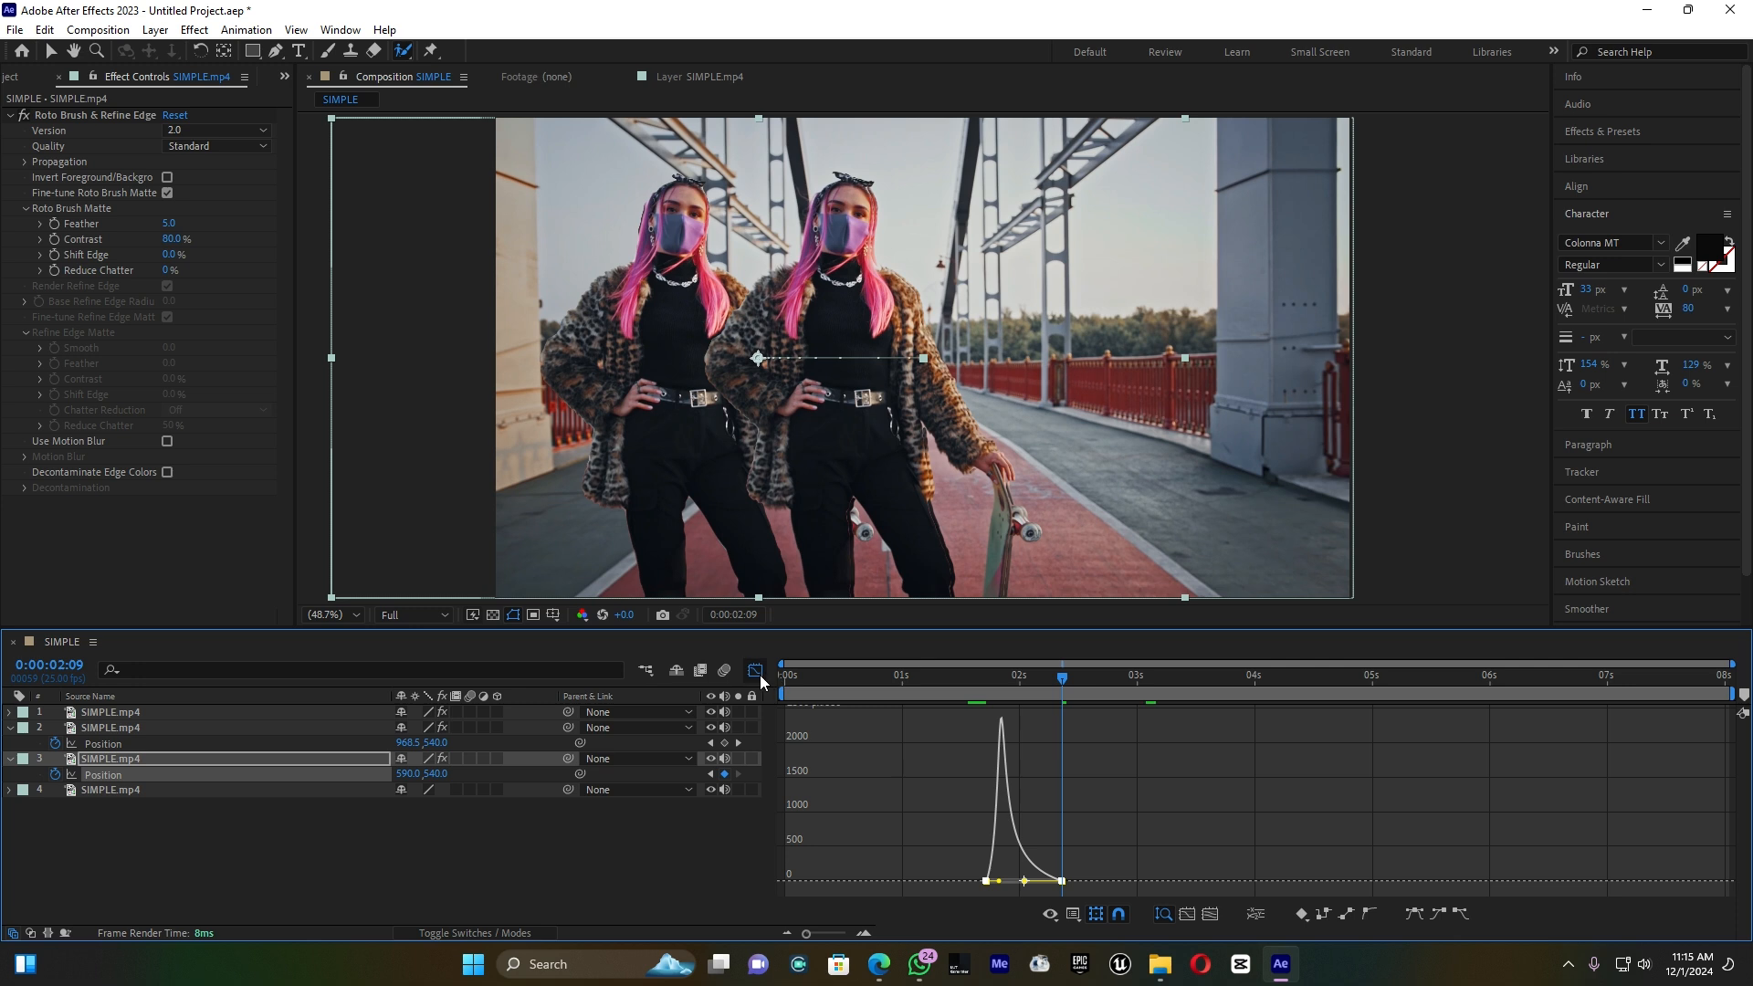
{"action": "left_click", "coordinate": [757, 673]}
Reshape the speed graph of the second layer's first two Position keyframes into an early sharp peak with a long ease-out
{"action": "left_click", "coordinate": [1147, 742]}
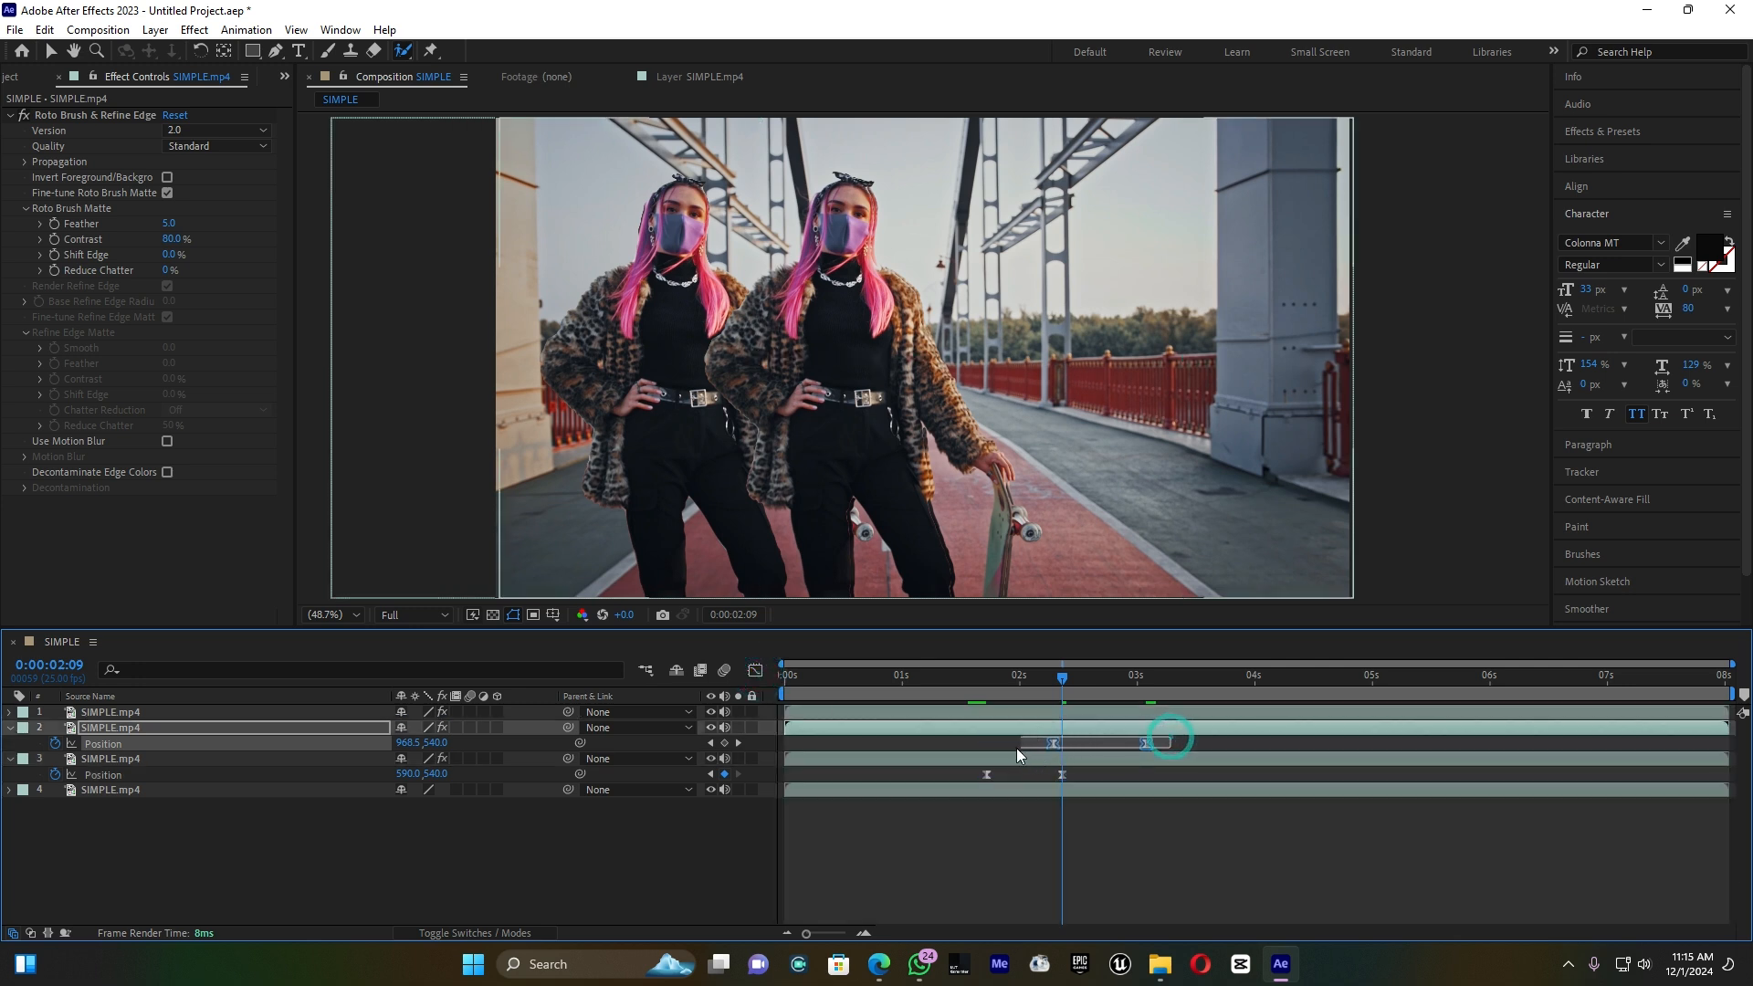
{"action": "left_click", "coordinate": [756, 672]}
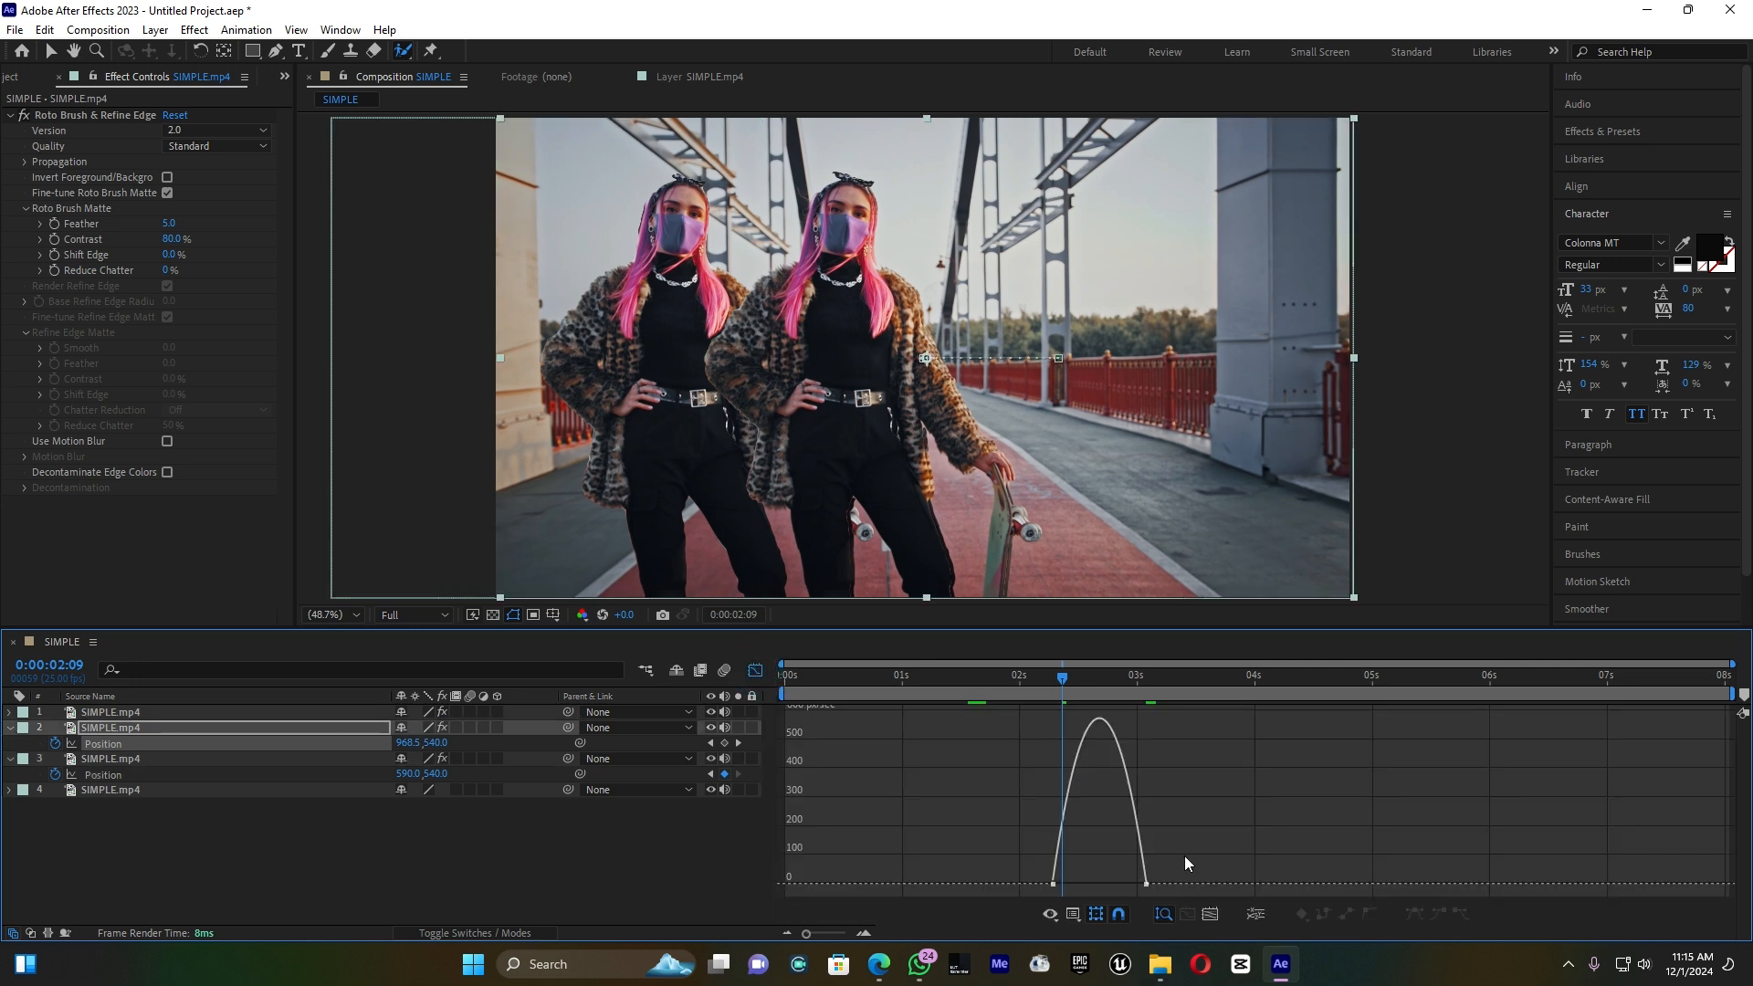
{"action": "left_click_drag", "start_coordinate": [1070, 887], "coordinate": [1004, 895]}
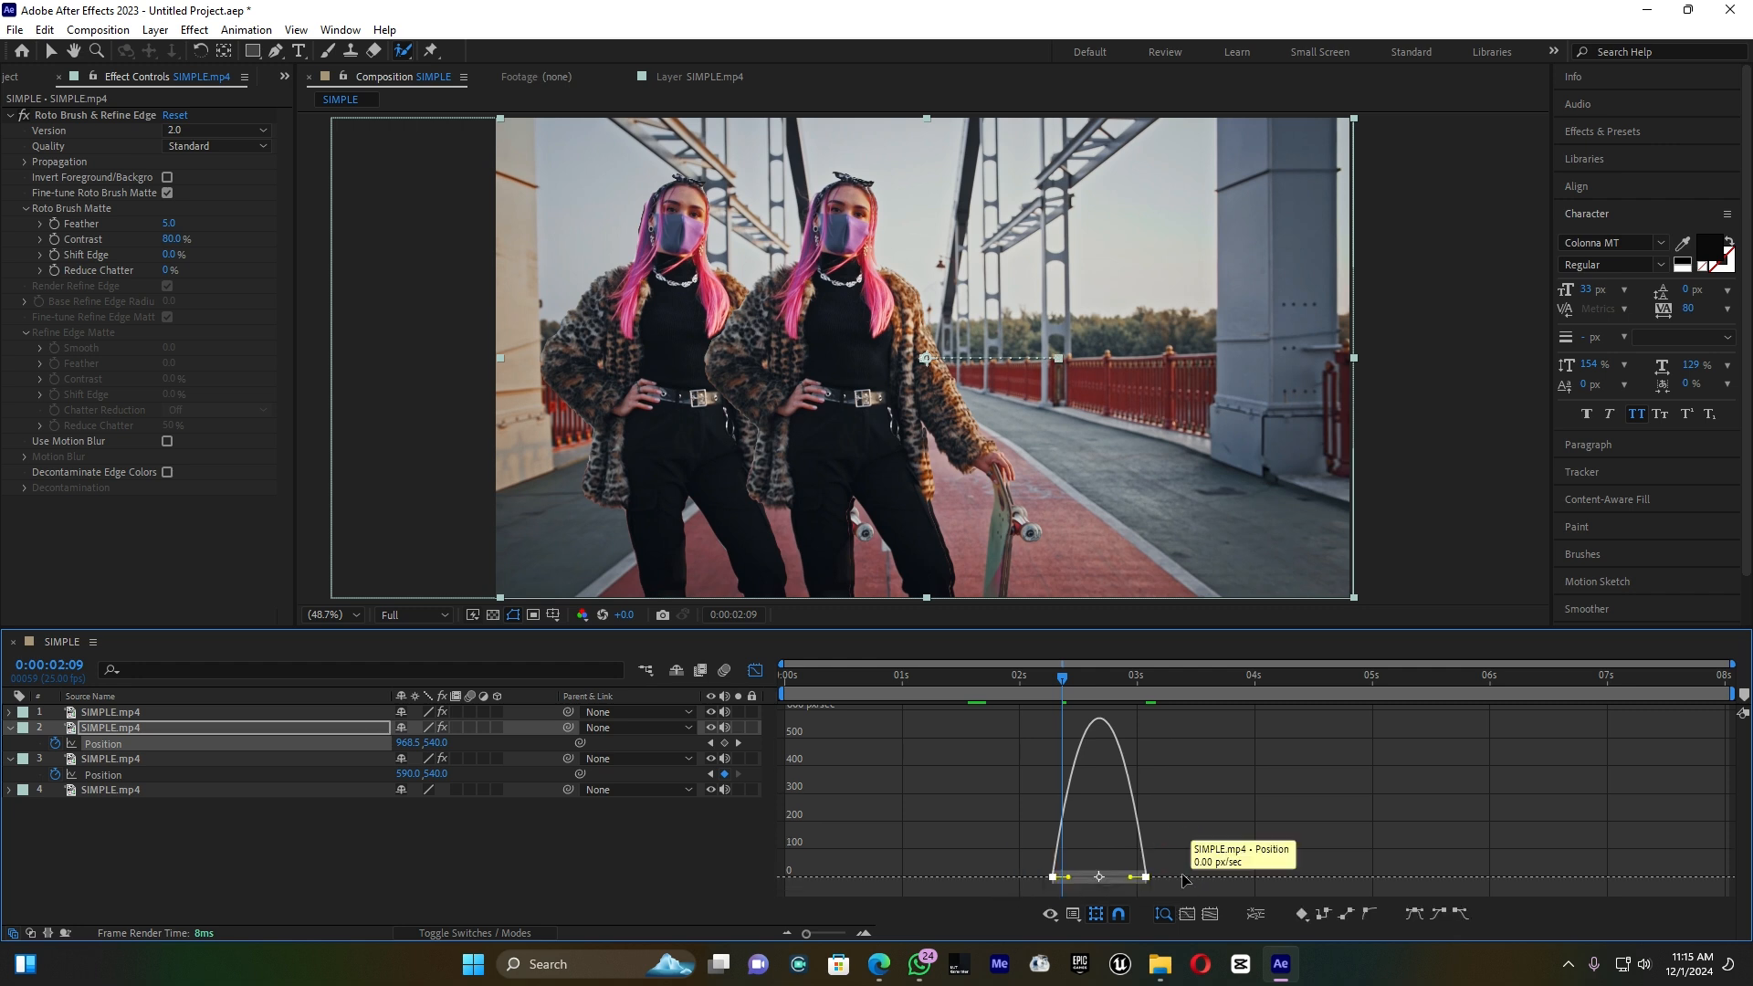
{"action": "left_click_drag", "start_coordinate": [1130, 880], "coordinate": [1100, 880]}
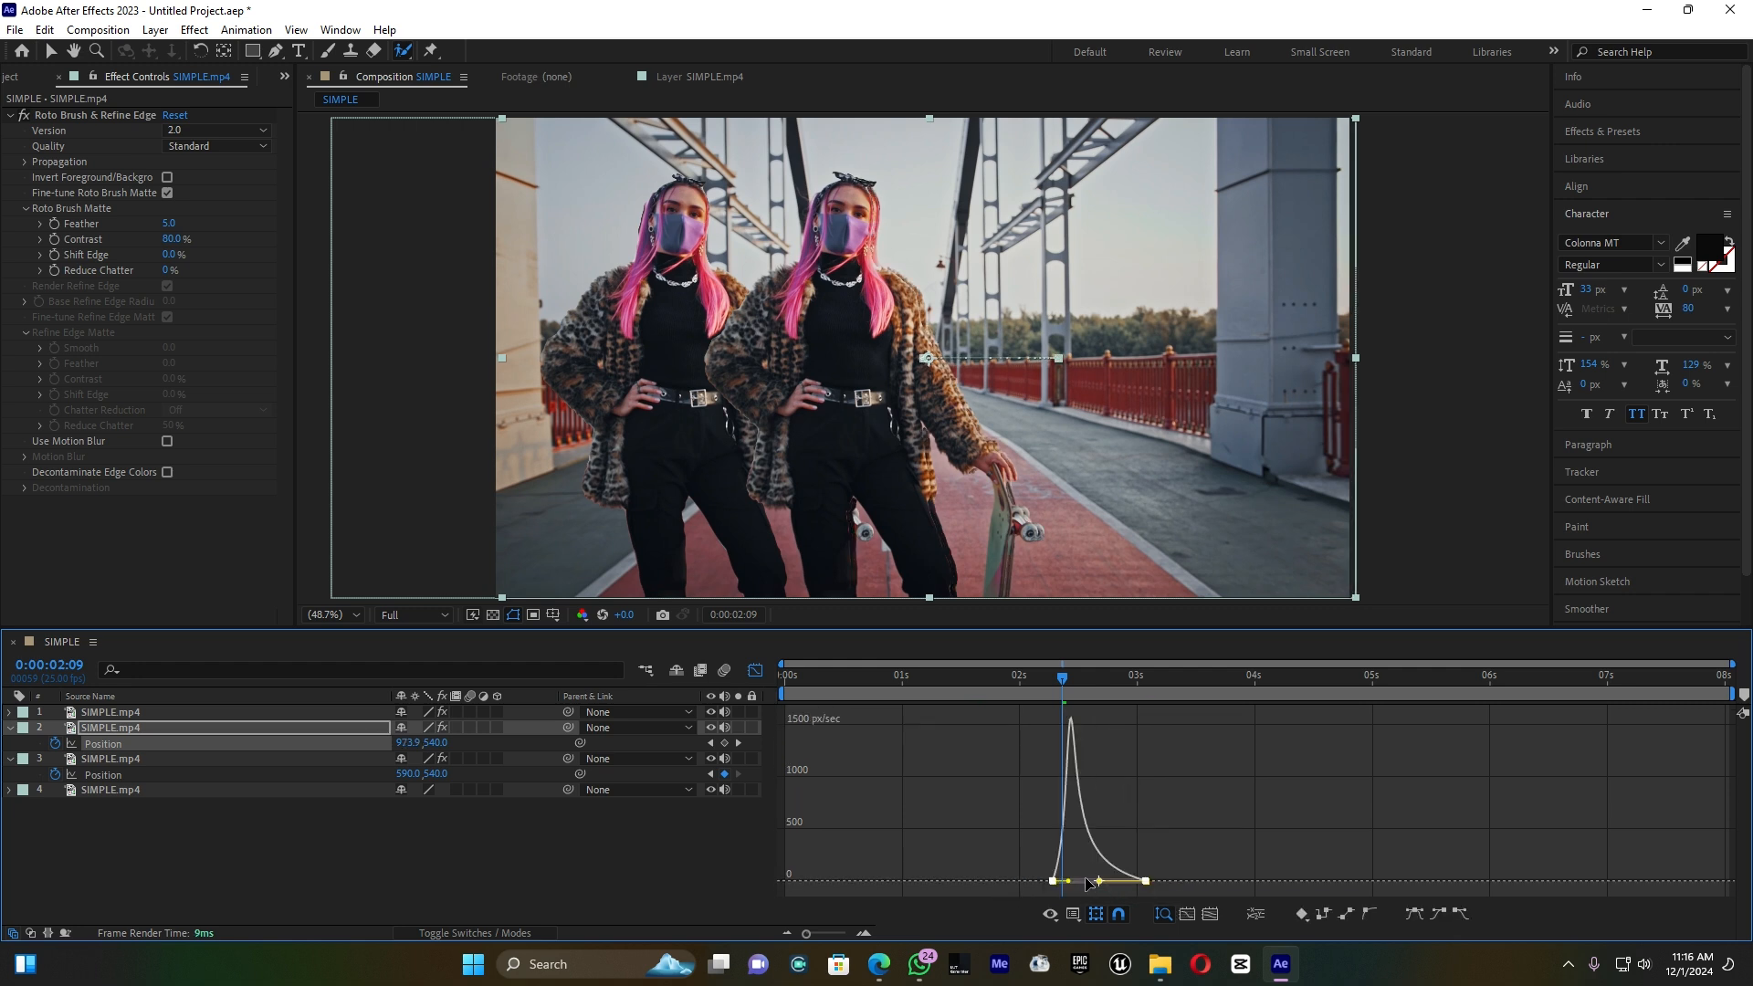
{"action": "left_click", "coordinate": [755, 671]}
Play back the composition from 0:00:01:11 to check how the two copies slide out
{"action": "left_click", "coordinate": [955, 681]}
{"action": "key", "text": "space"}
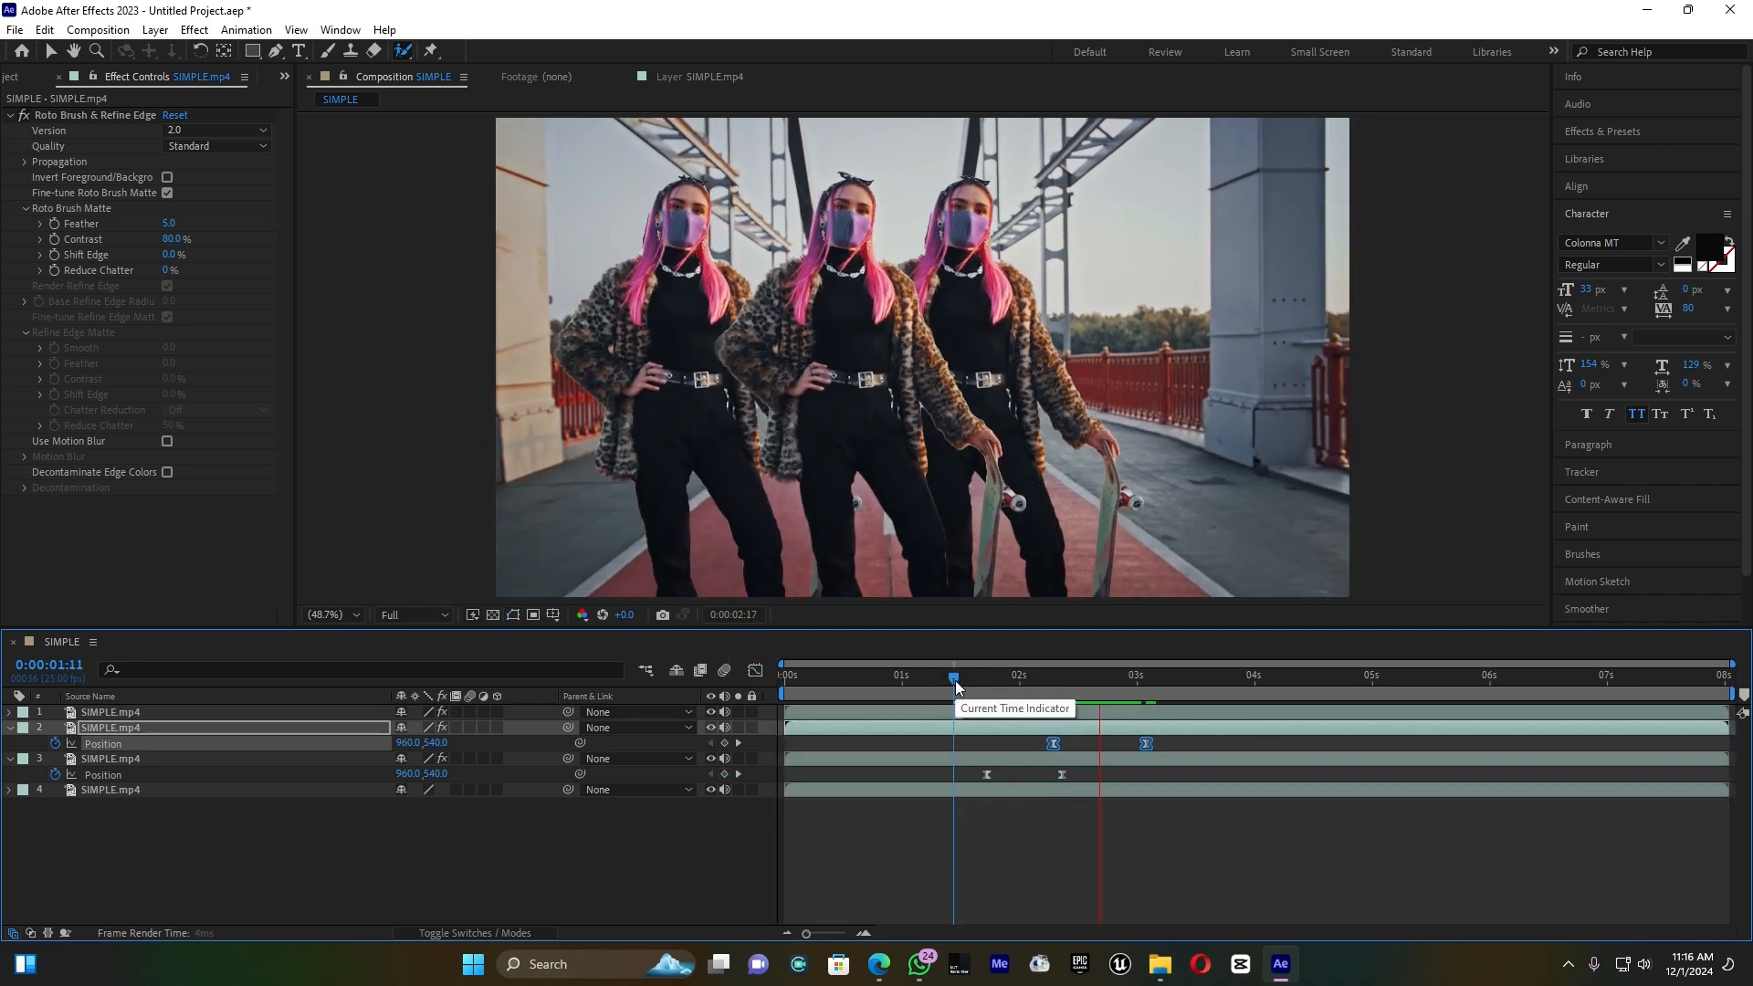
{"action": "left_click_drag", "start_coordinate": [995, 675], "coordinate": [964, 685]}
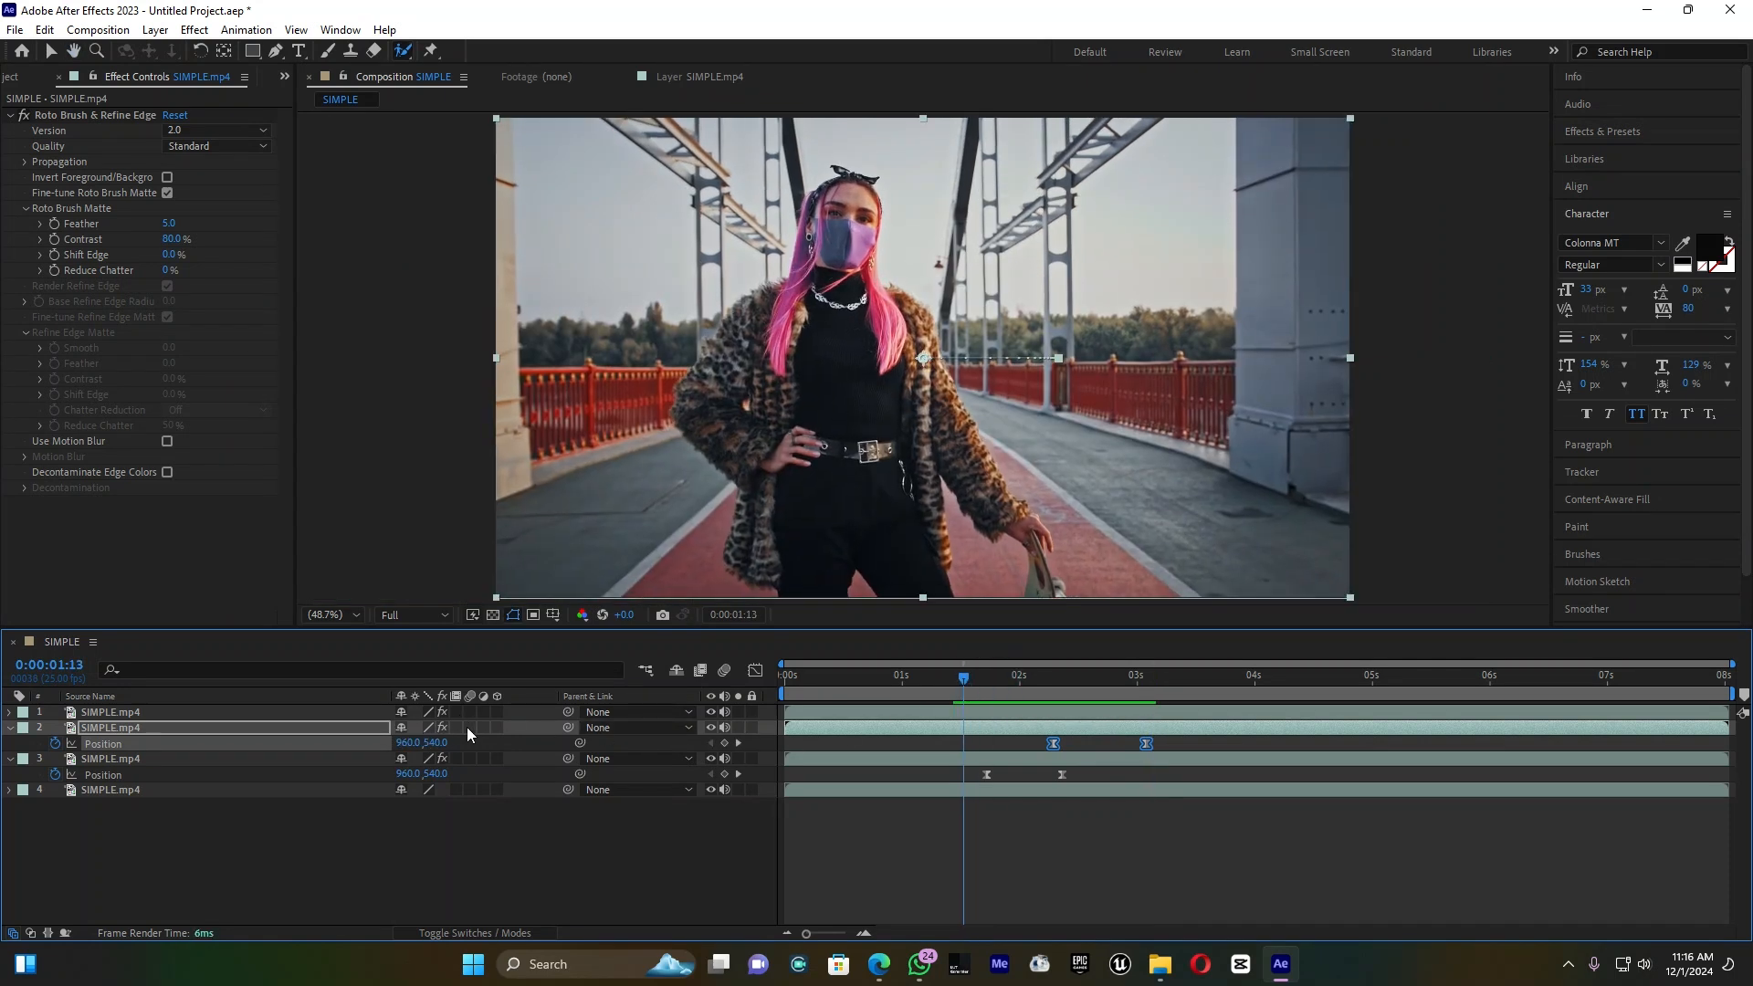
Enable motion blur on the second and third layers and preview the slide-out from 0:00:01:12
{"action": "left_click", "coordinate": [469, 726]}
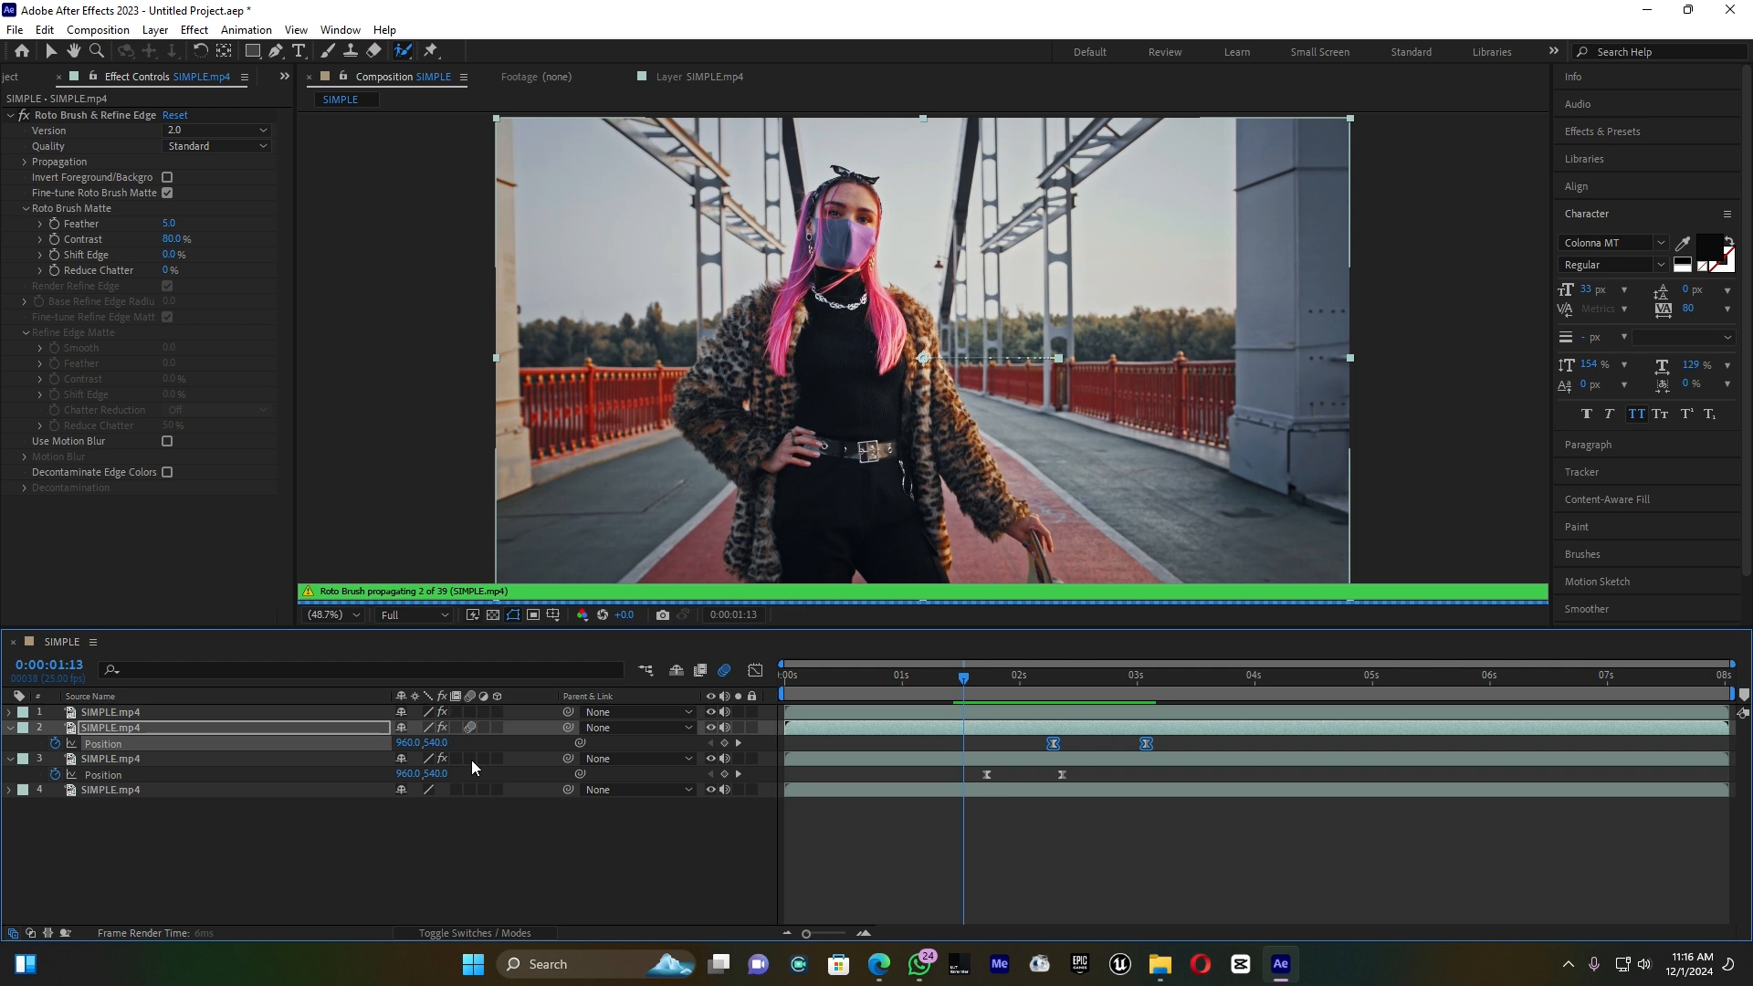
{"action": "left_click", "coordinate": [471, 758]}
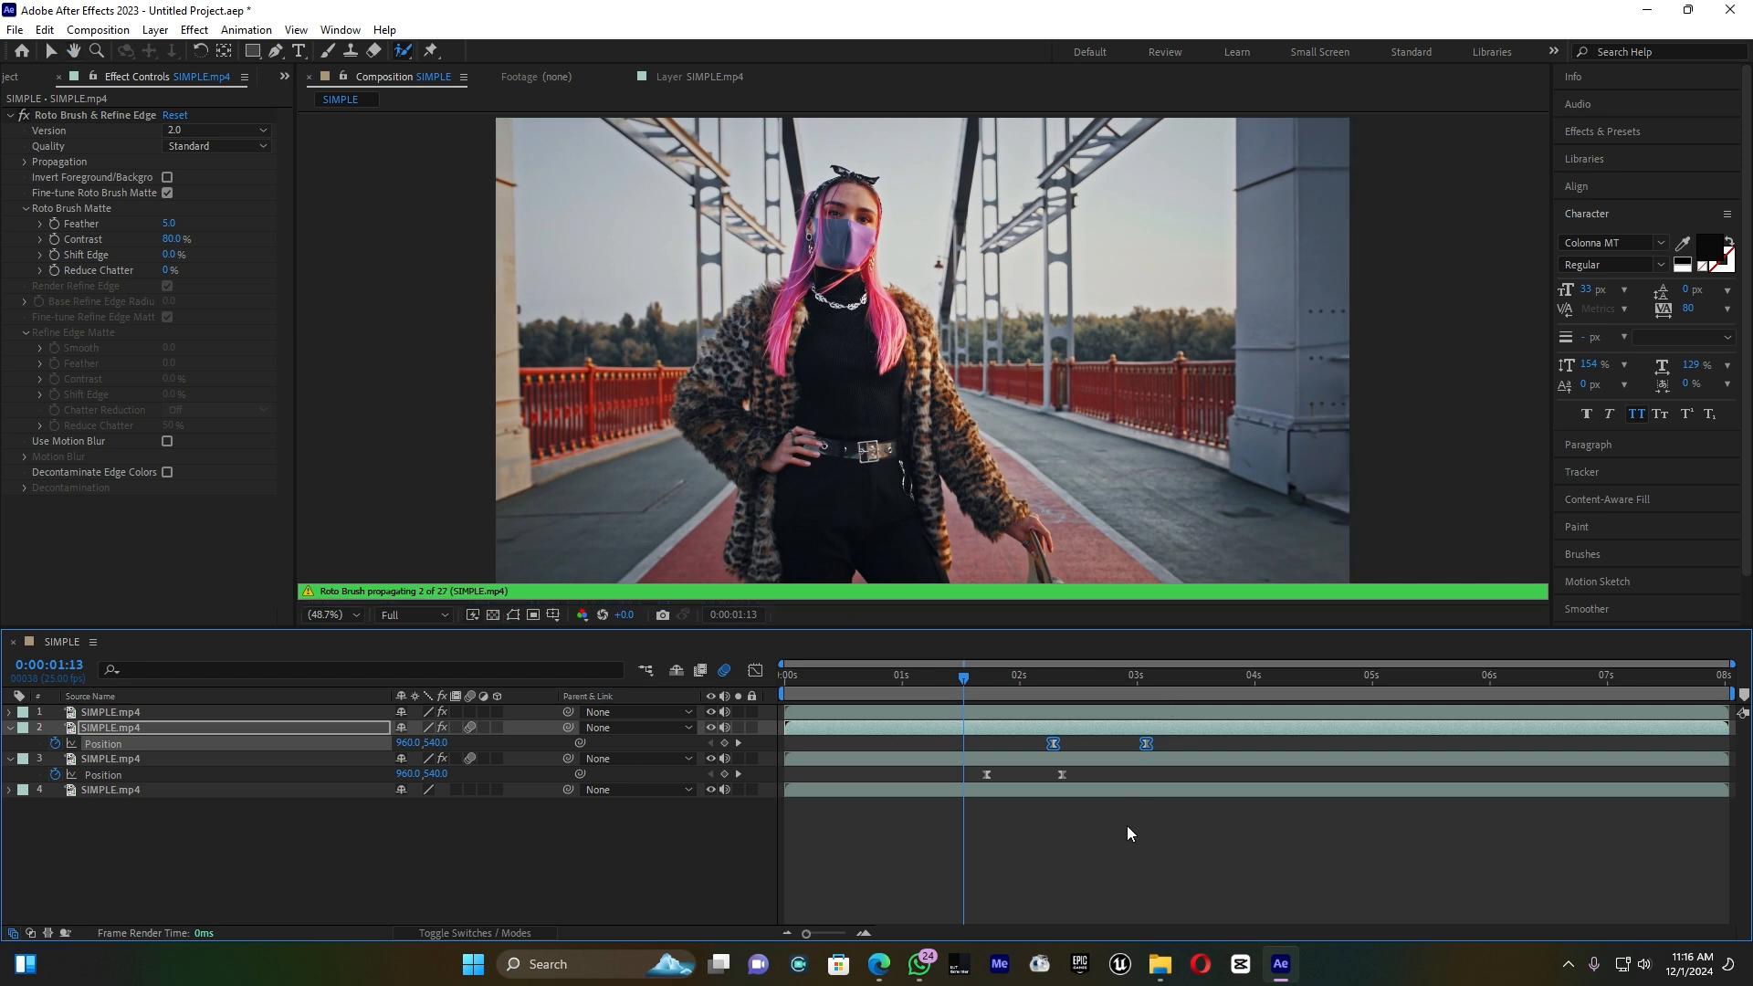
{"action": "left_click", "coordinate": [959, 678]}
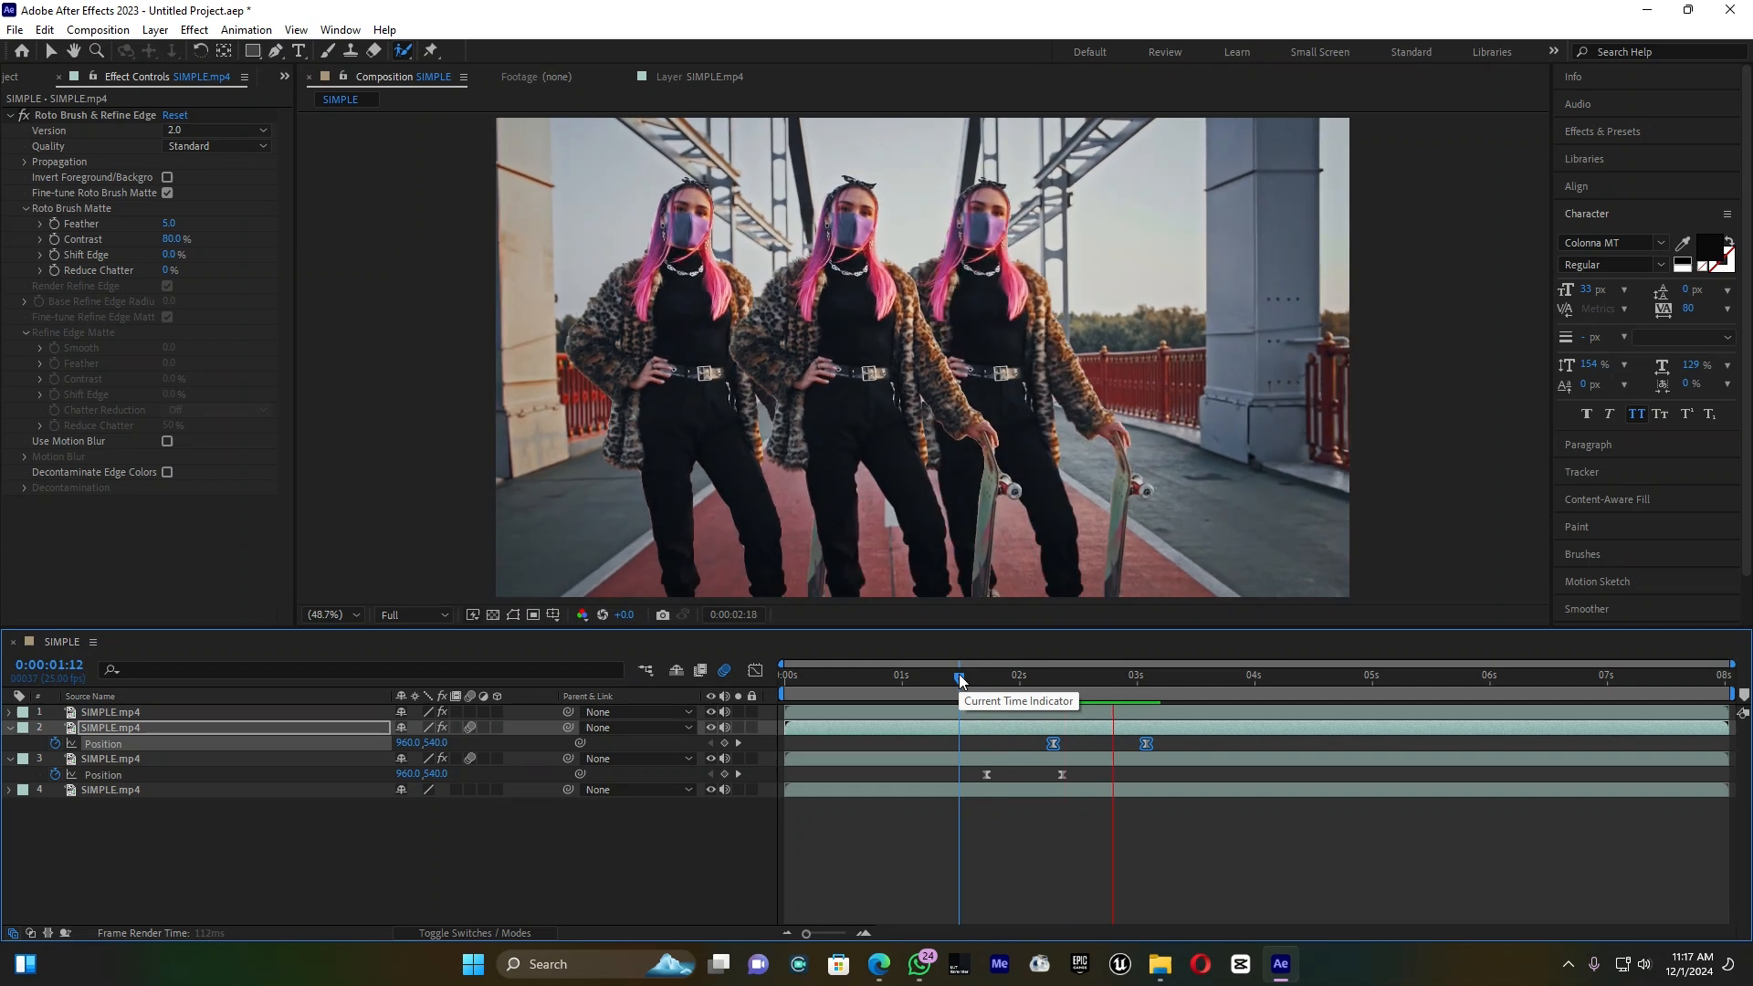
{"action": "left_click", "coordinate": [959, 680]}
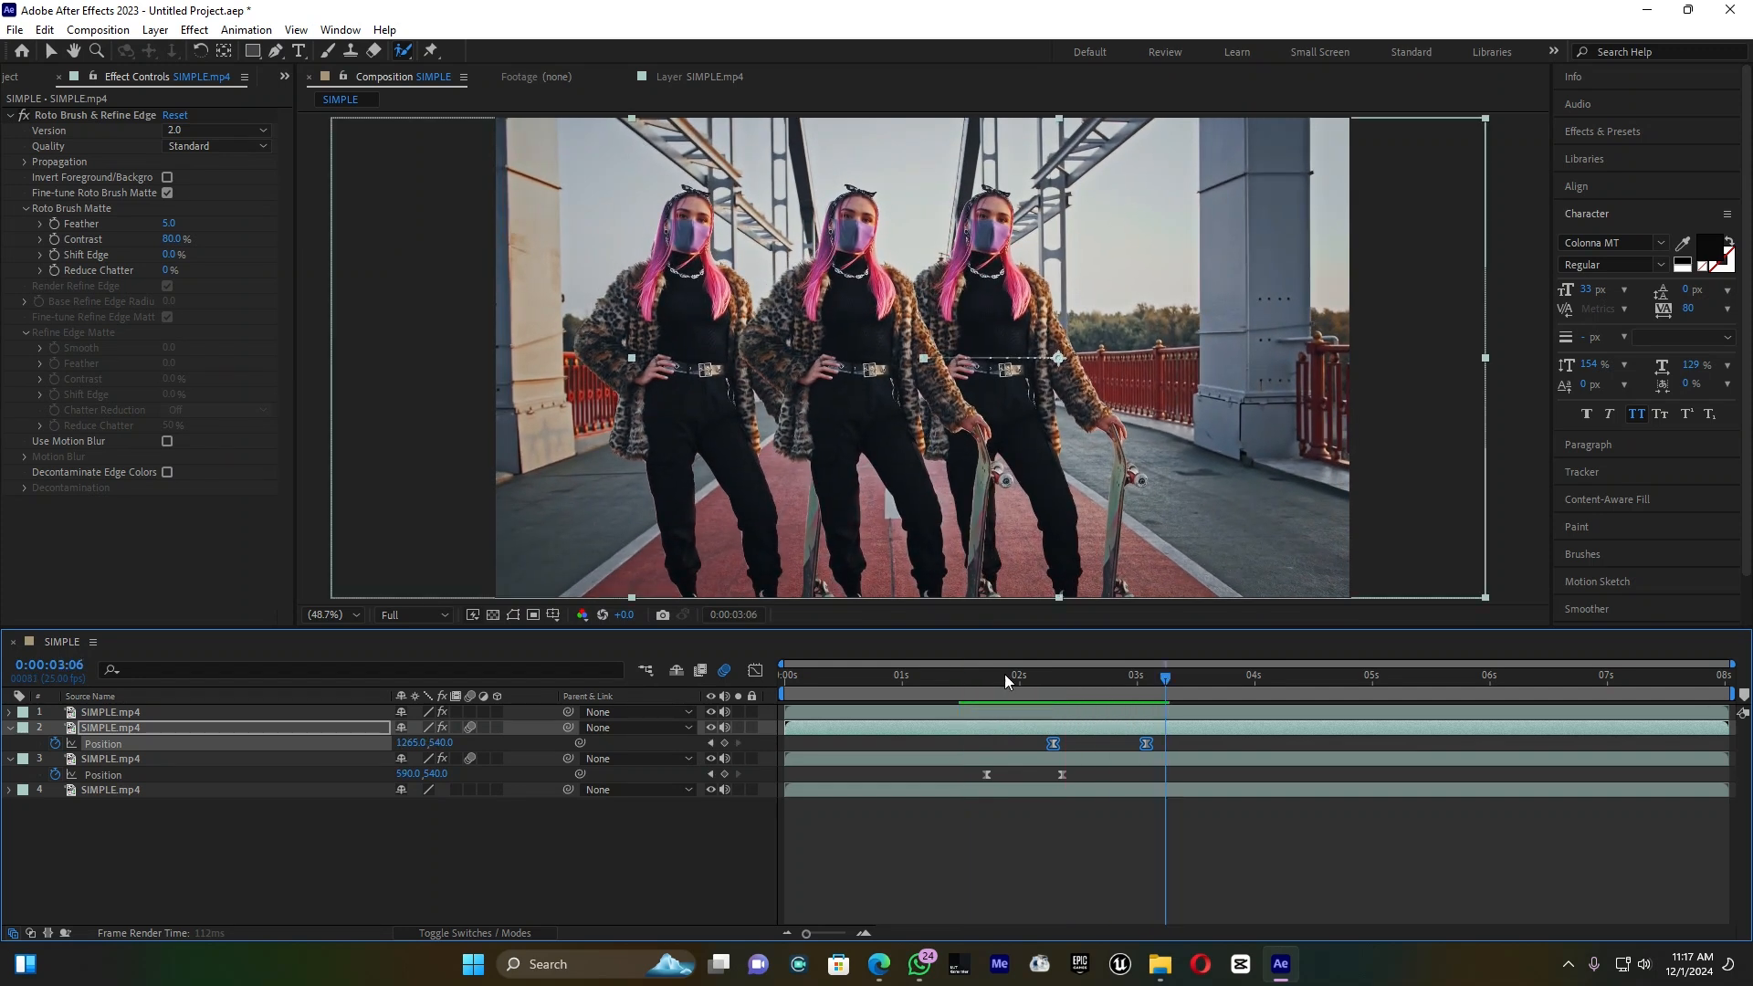
{"action": "key", "text": "space"}
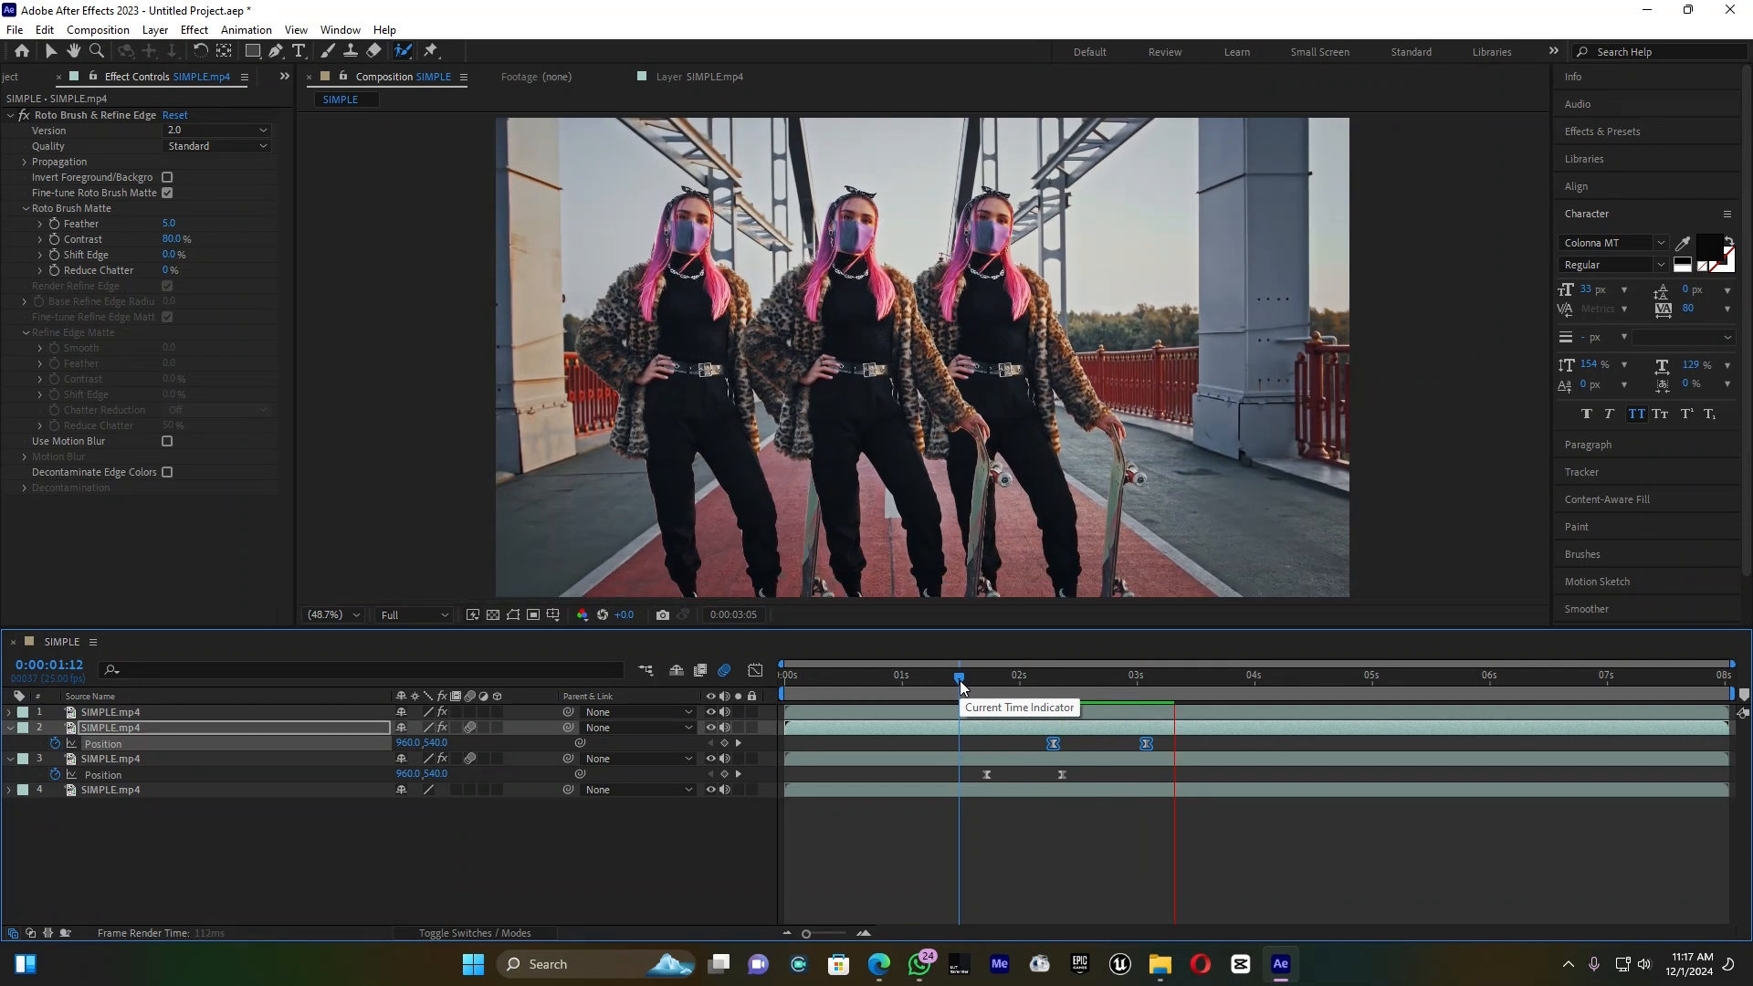
{"action": "key", "text": "space"}
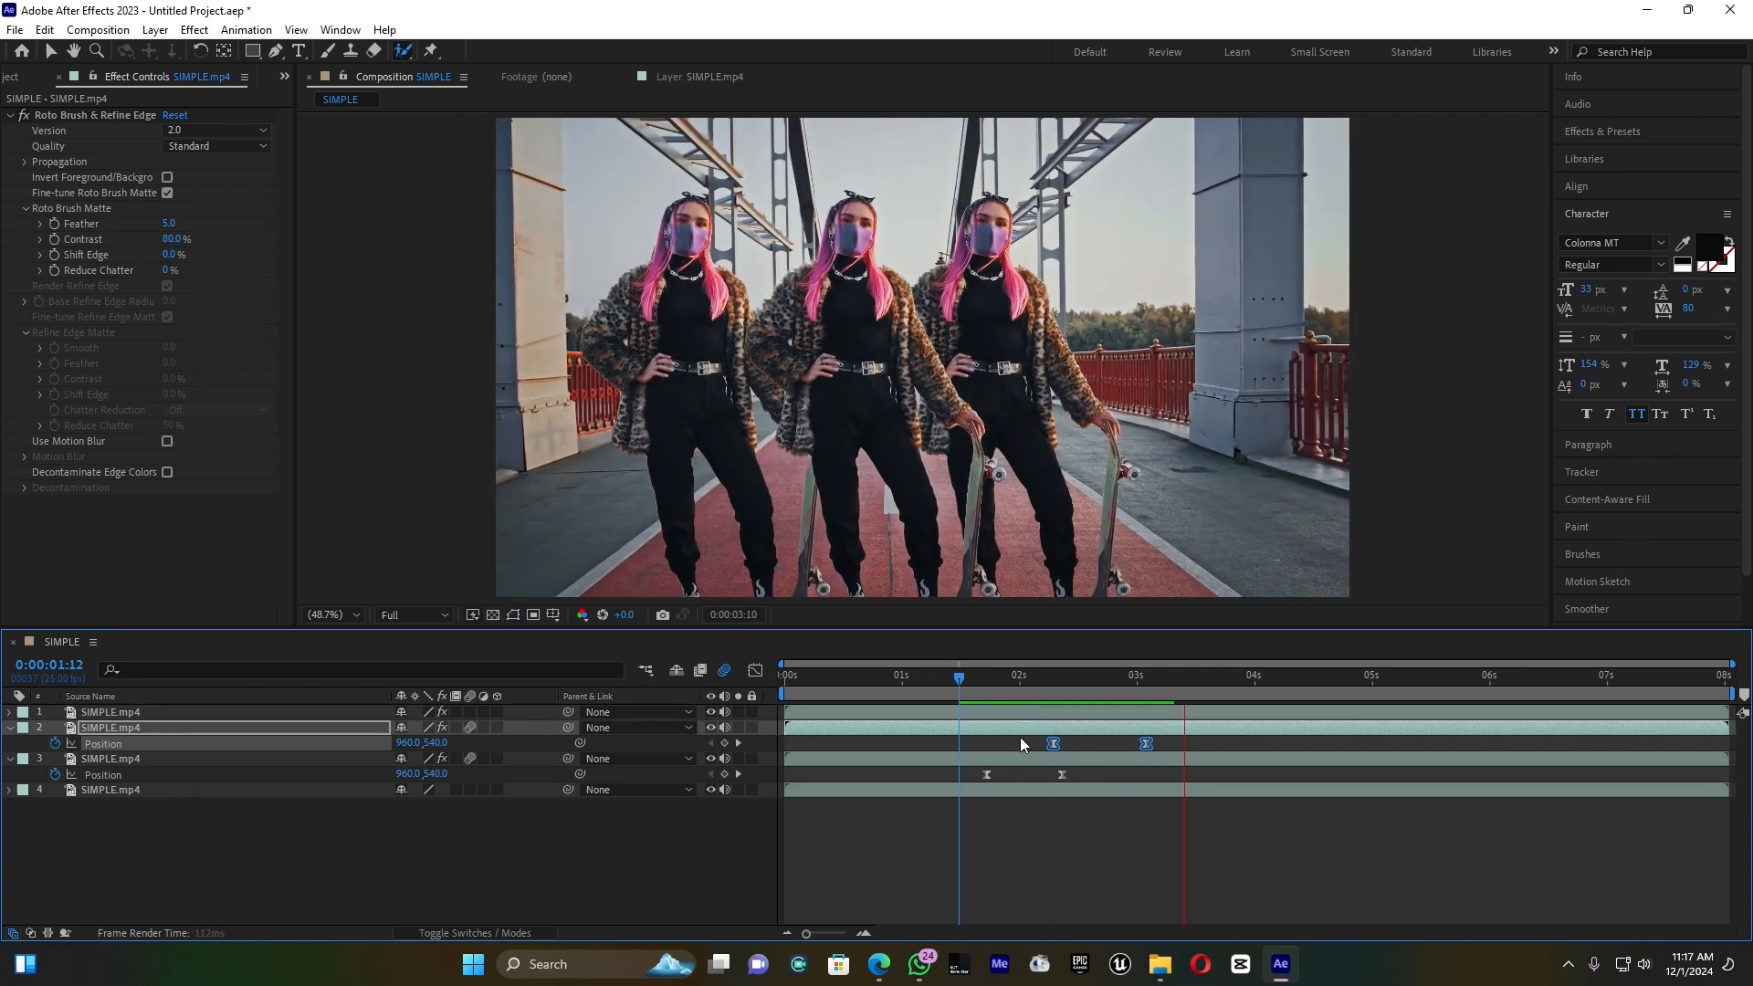
{"action": "key", "text": "space"}
Add holding Position keyframes to the second and third layers at 0:00:05:15
{"action": "left_click", "coordinate": [1442, 681]}
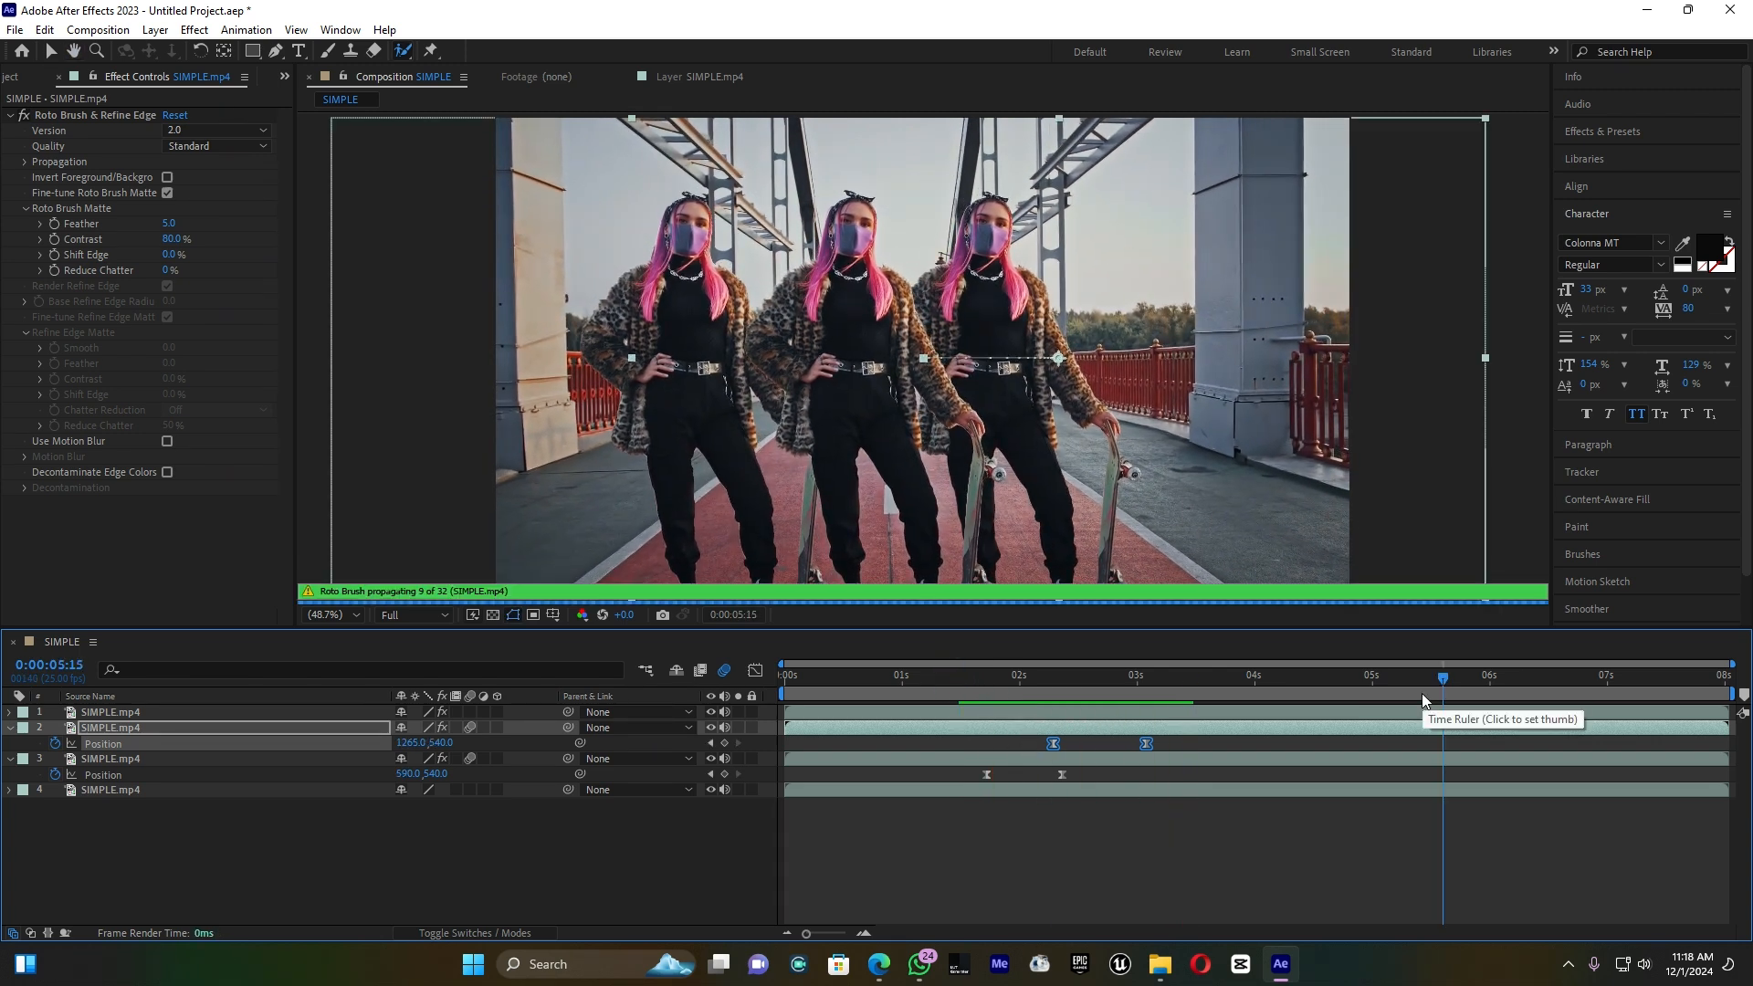
{"action": "left_click", "coordinate": [725, 743]}
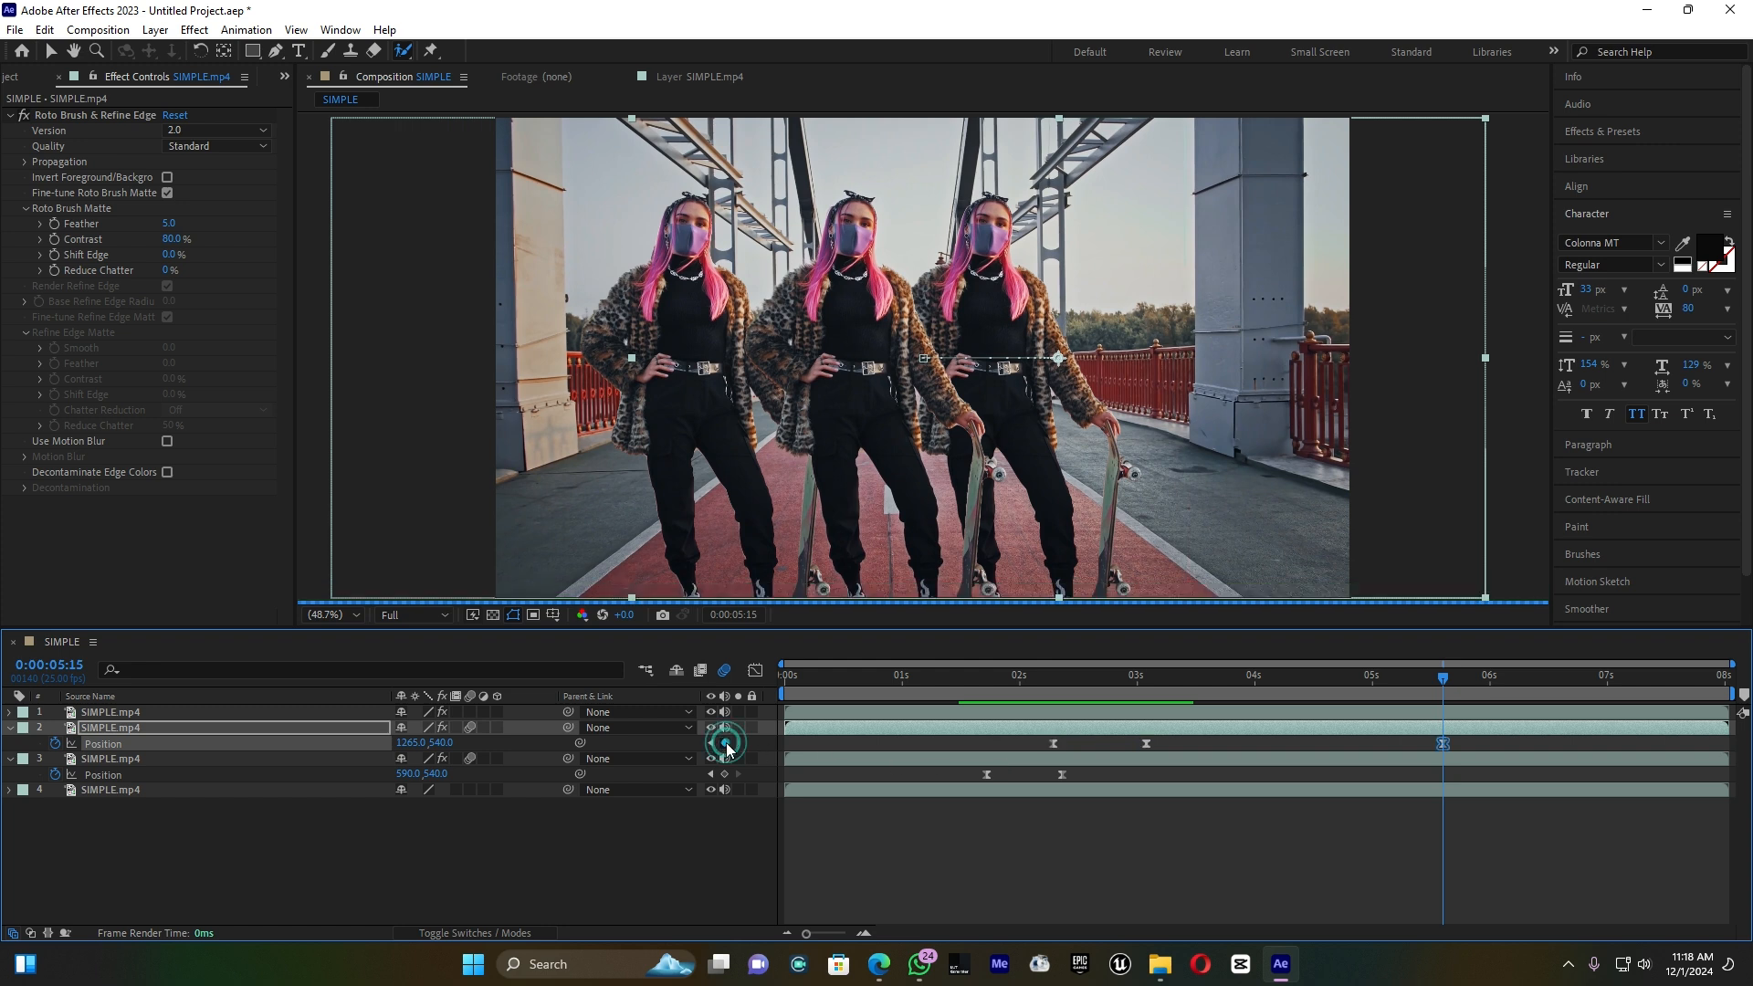
{"action": "left_click", "coordinate": [725, 774]}
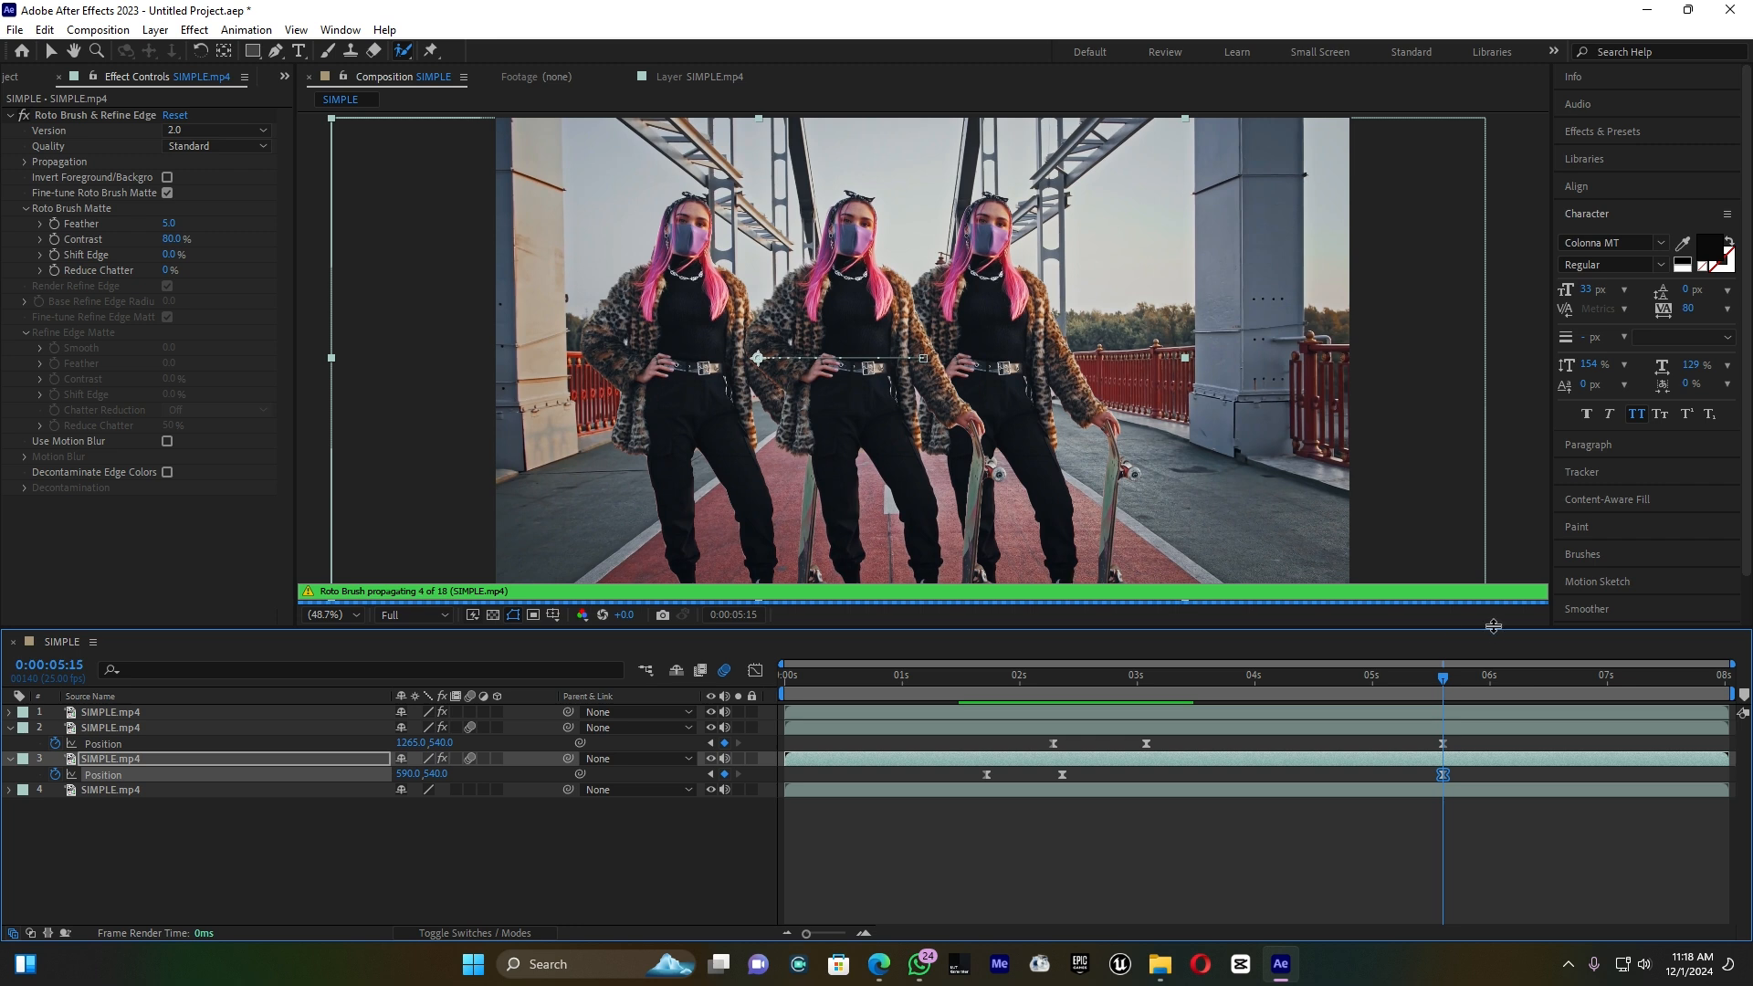
Reset the Position of the third and second layers at 0:00:06:10 so both copies return to the centre
{"action": "left_click_drag", "start_coordinate": [1439, 681], "coordinate": [1538, 681]}
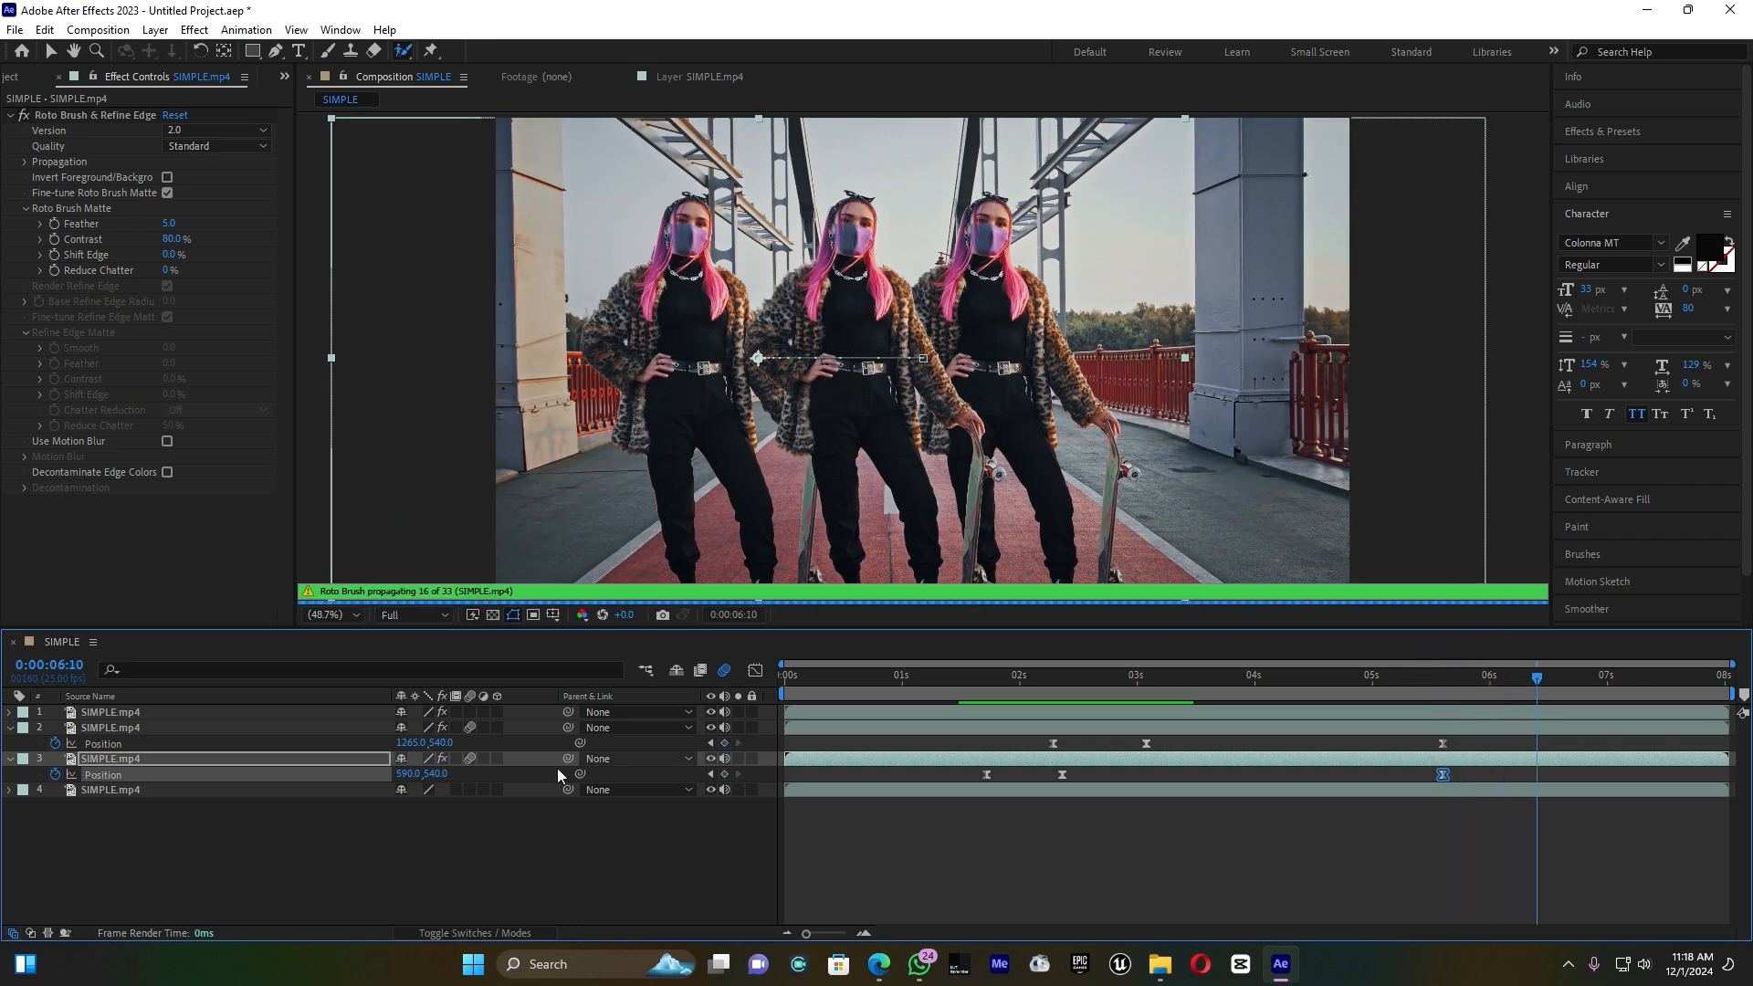
{"action": "right_click", "coordinate": [432, 778]}
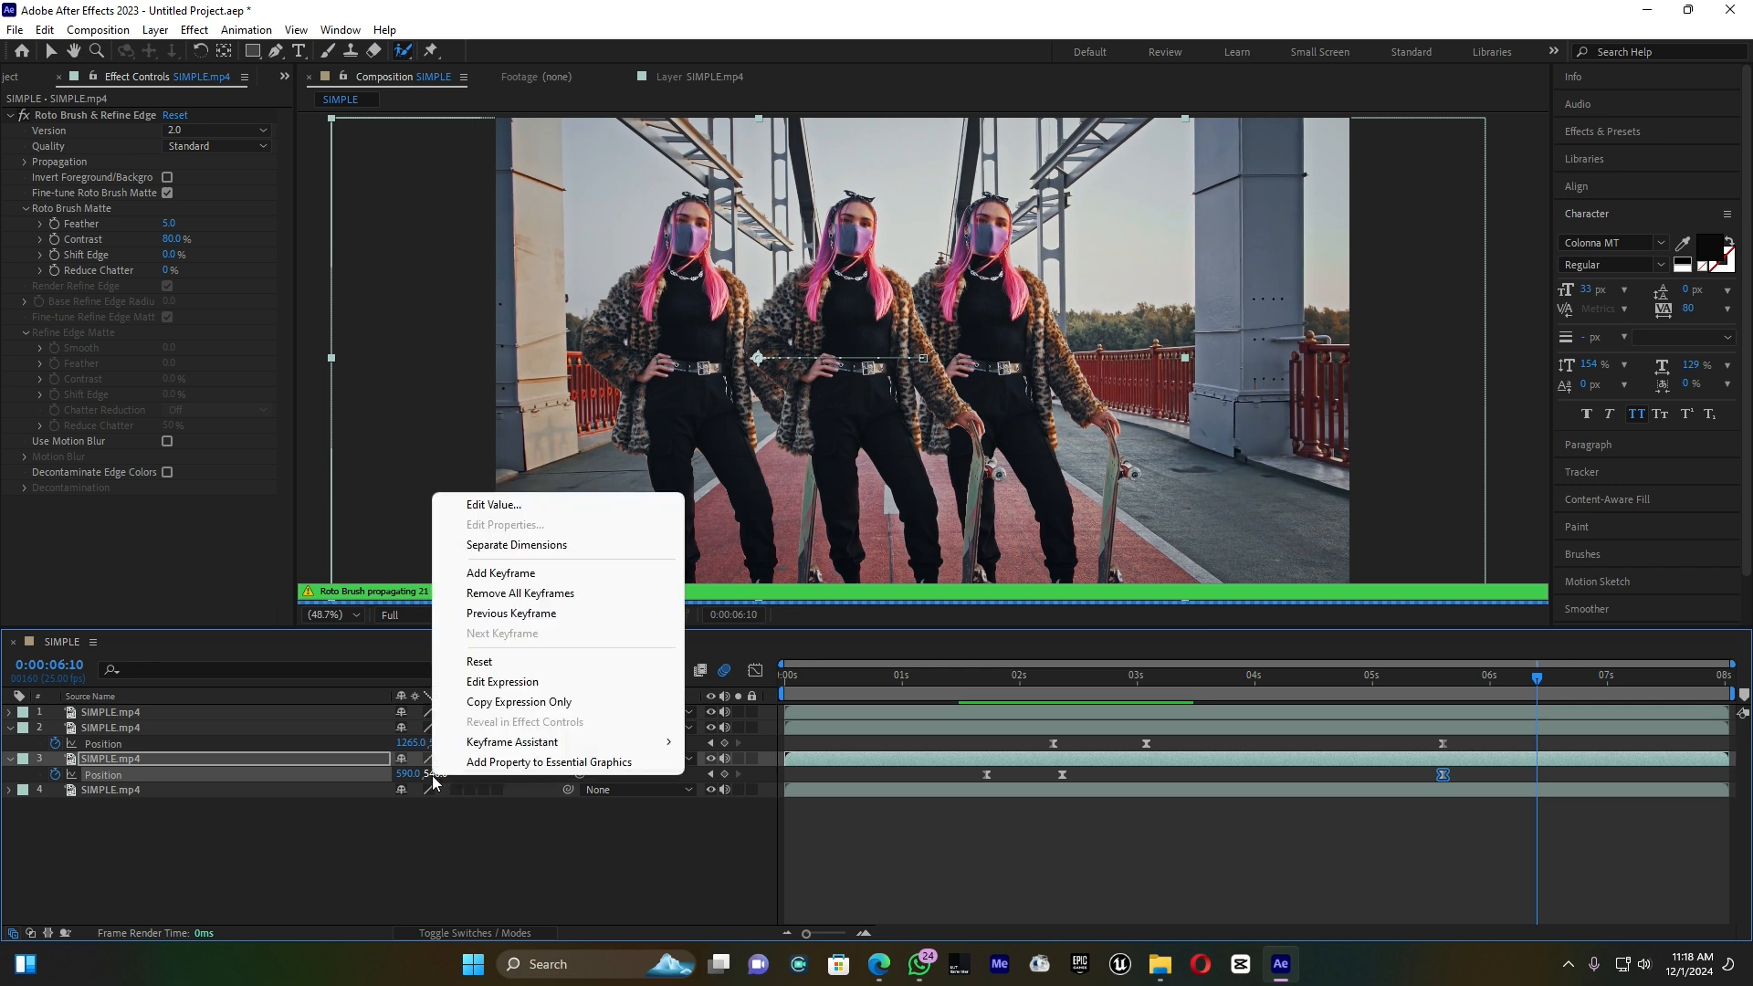
{"action": "left_click", "coordinate": [482, 661]}
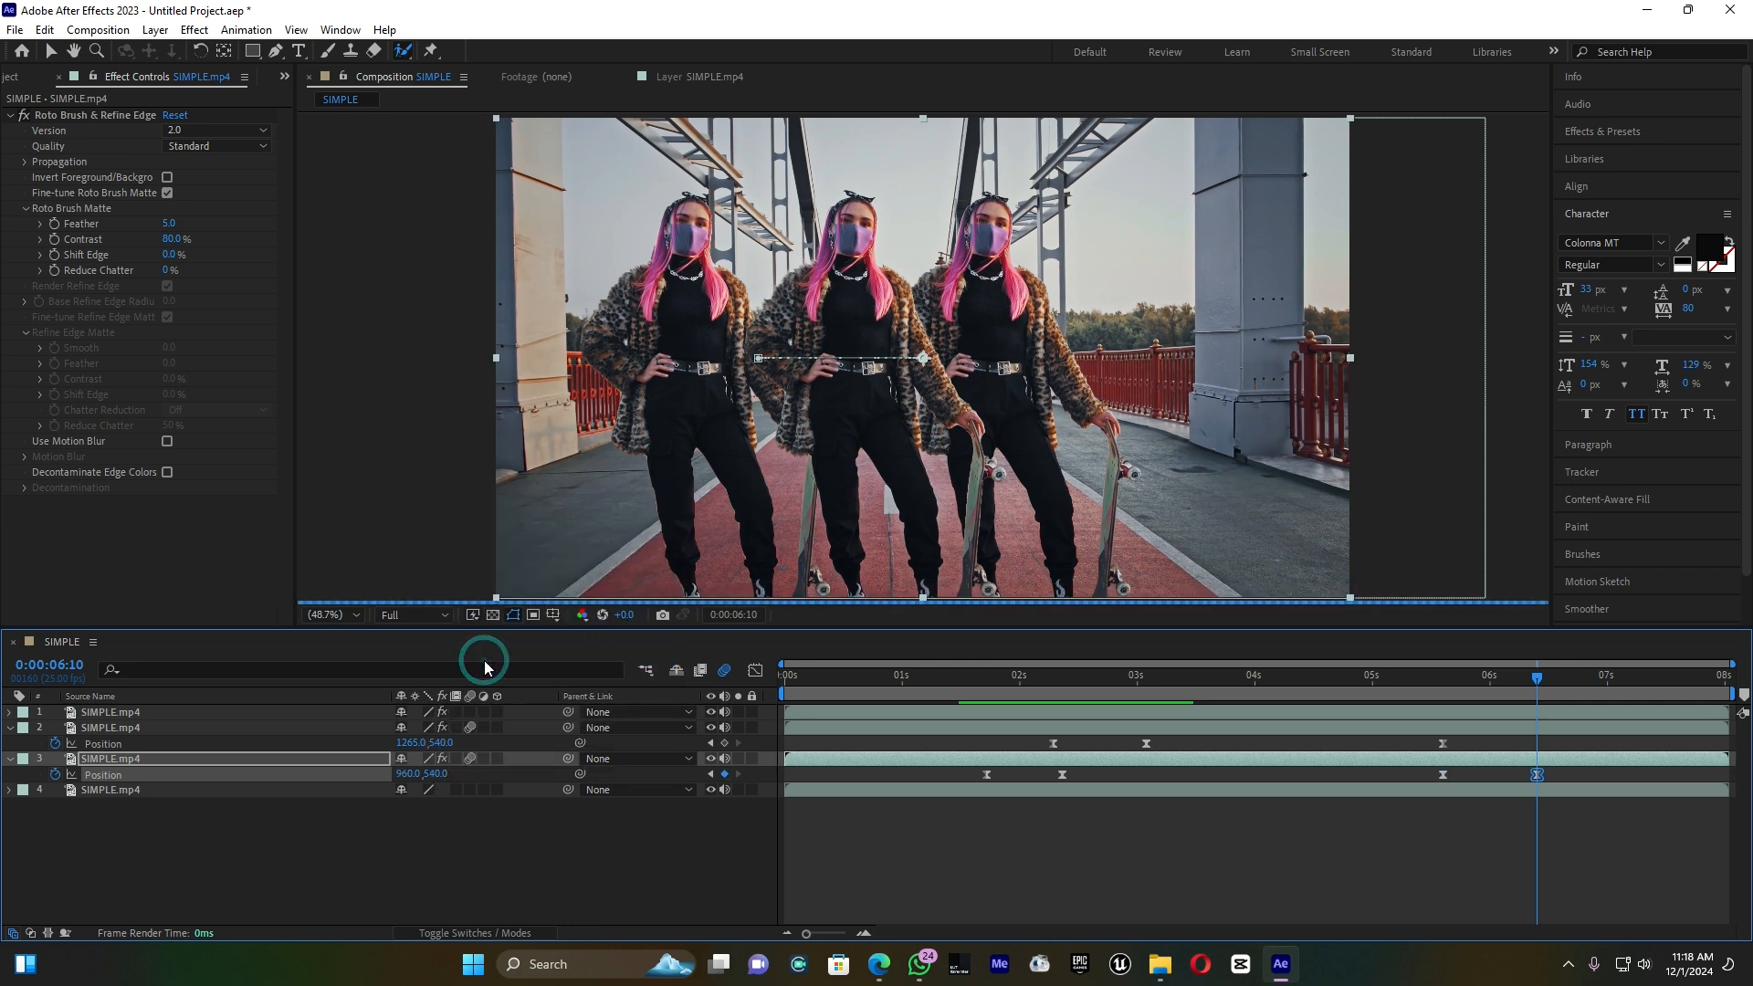
{"action": "right_click", "coordinate": [441, 742]}
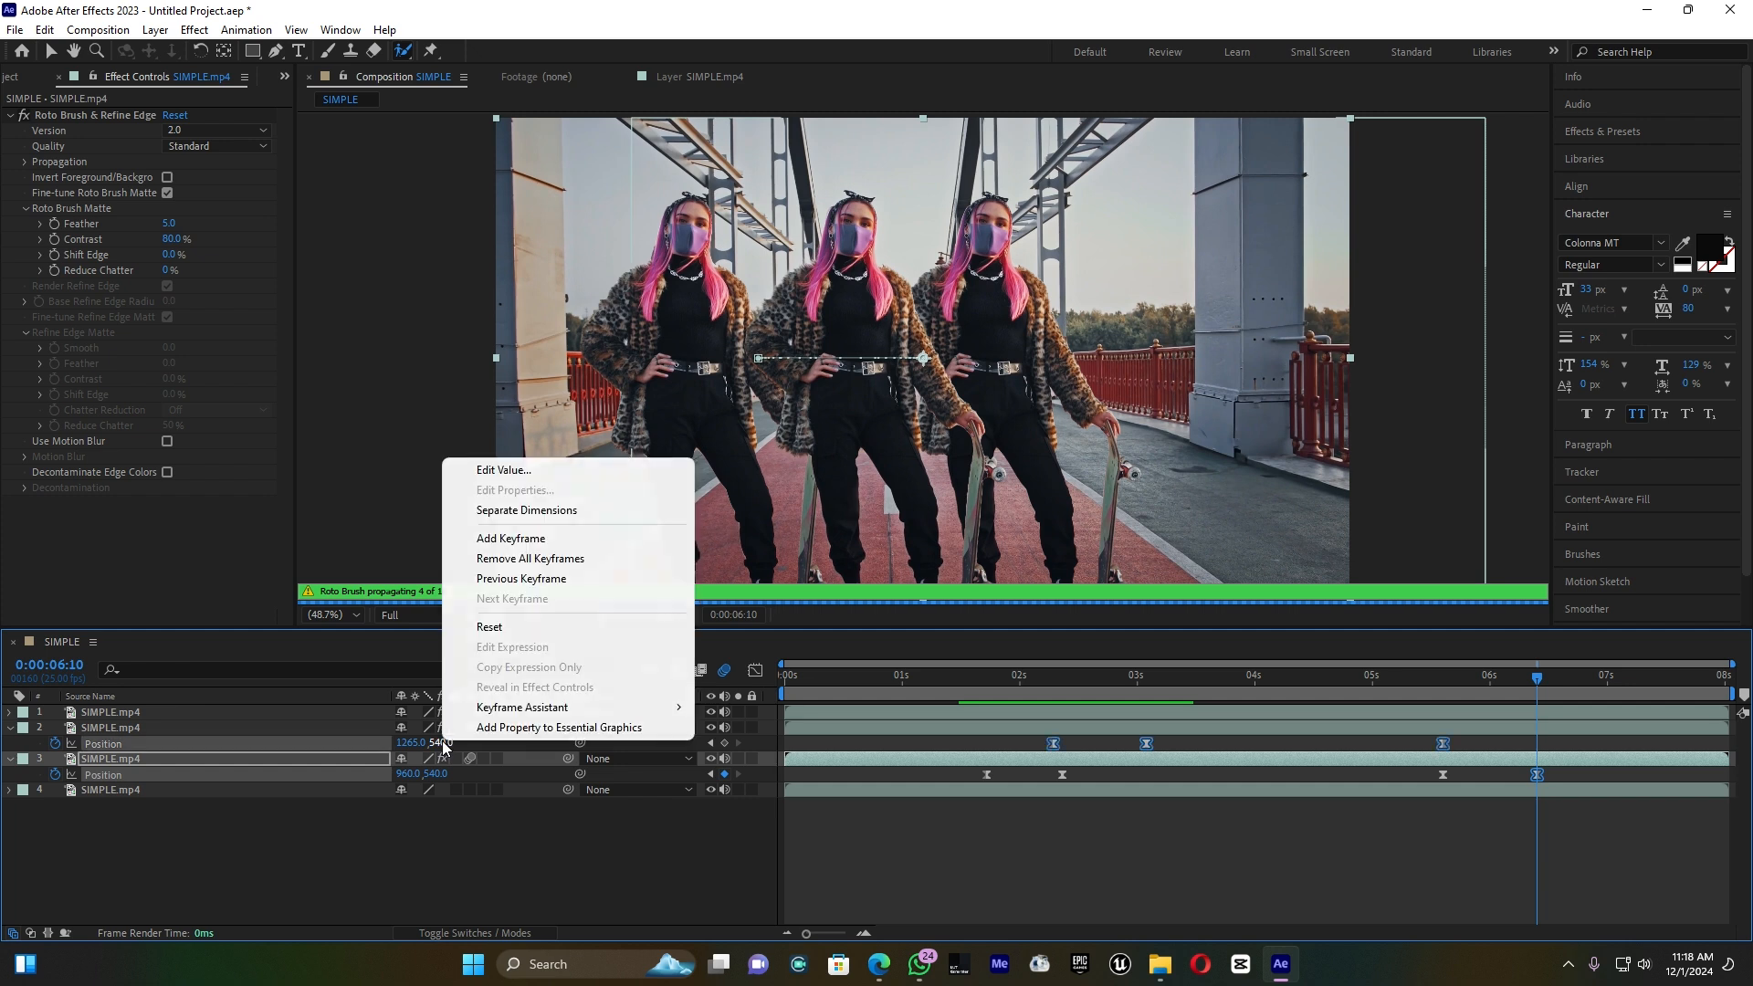
{"action": "left_click", "coordinate": [485, 628]}
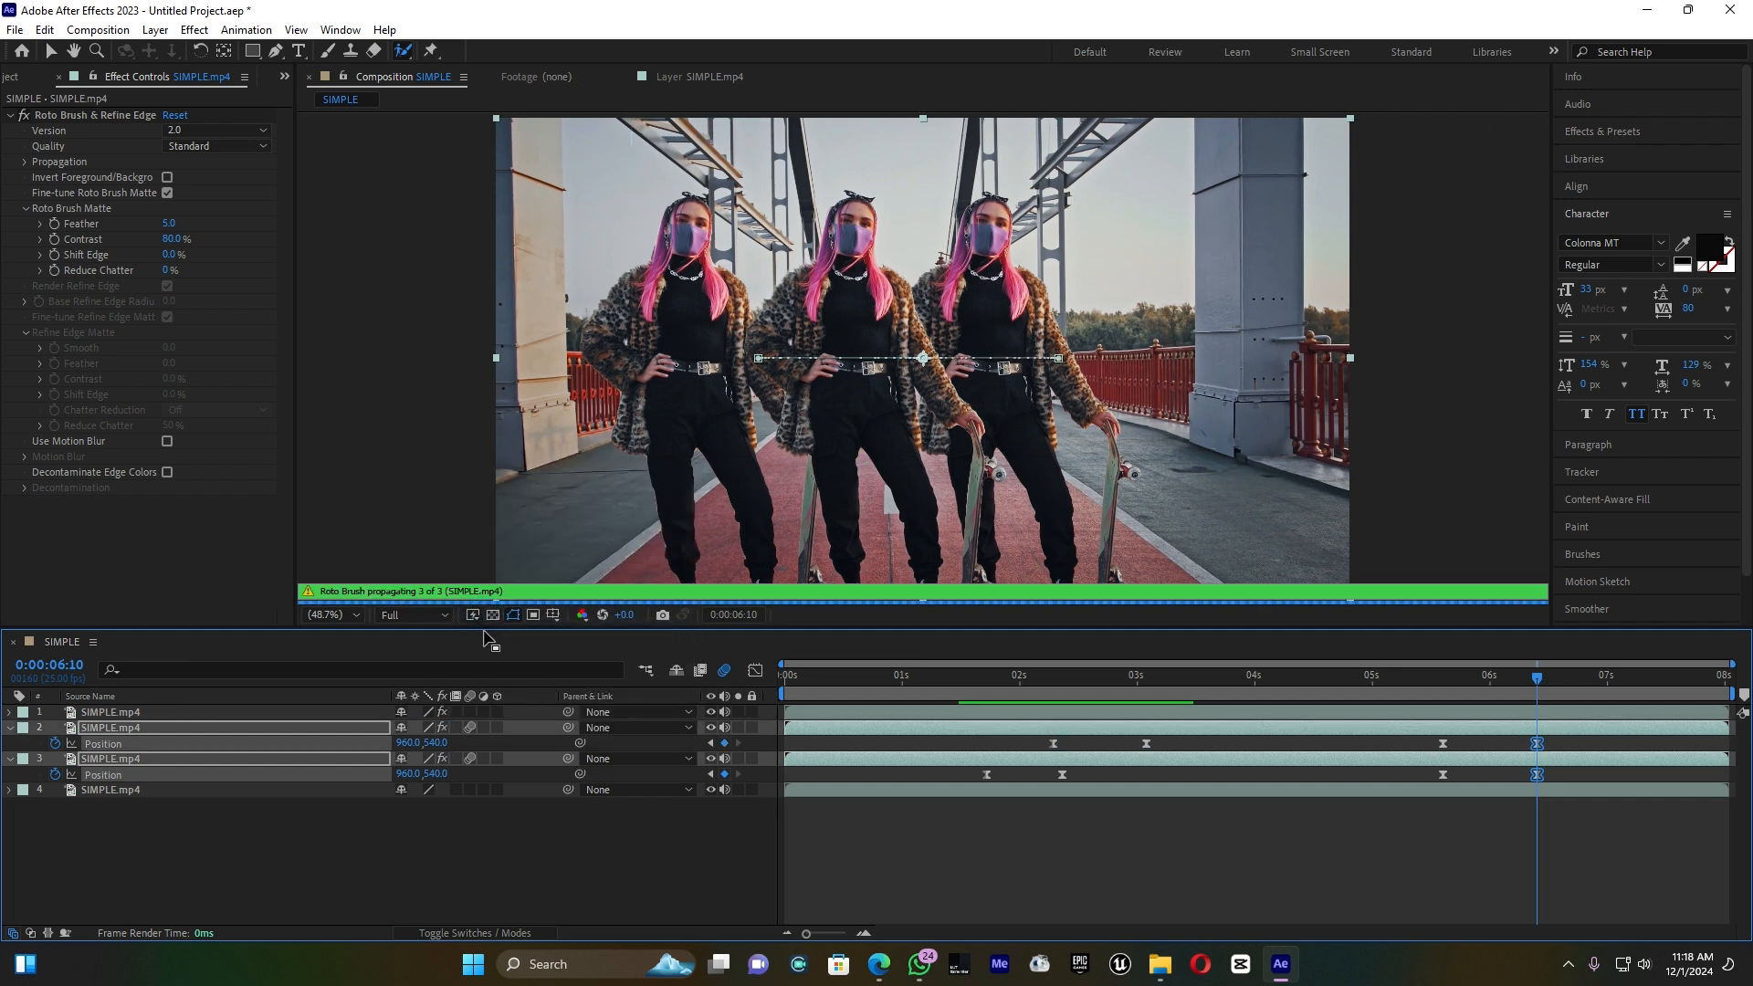
Apply Easy Ease to the last two Position keyframes of both the second and third layers
{"action": "left_click_drag", "start_coordinate": [1406, 744], "coordinate": [1559, 784]}
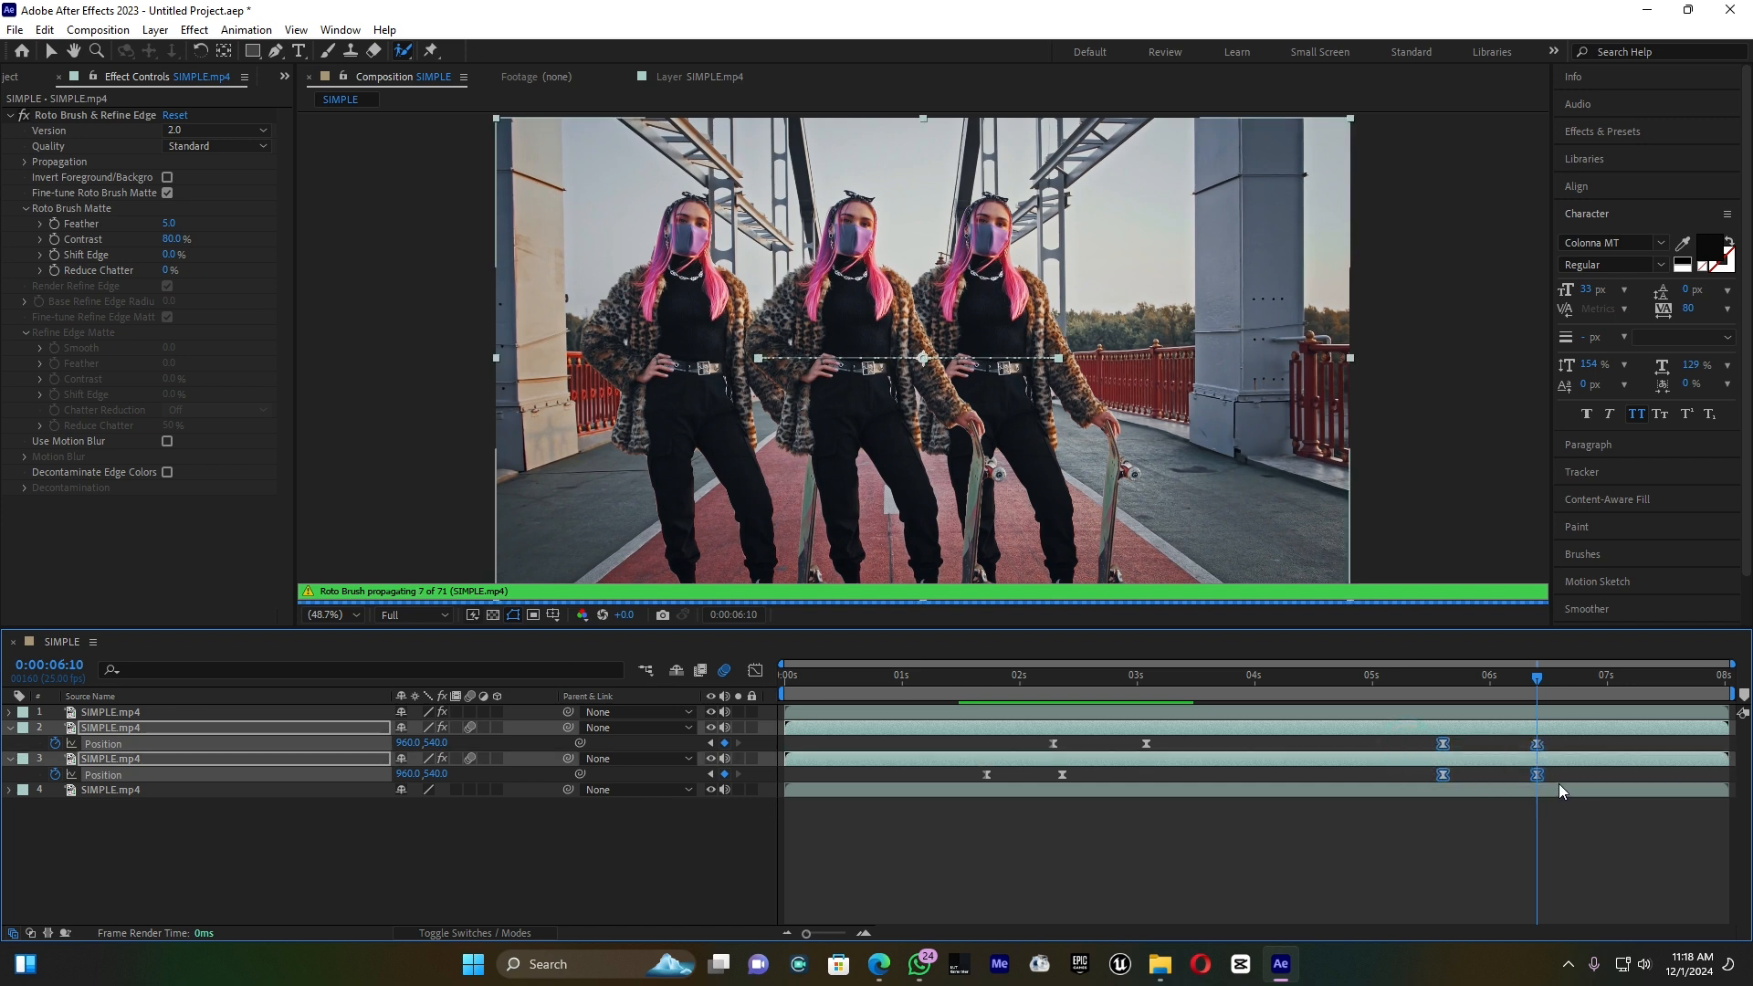
{"action": "right_click", "coordinate": [1539, 781]}
{"action": "mouse_move", "coordinate": [1571, 763]}
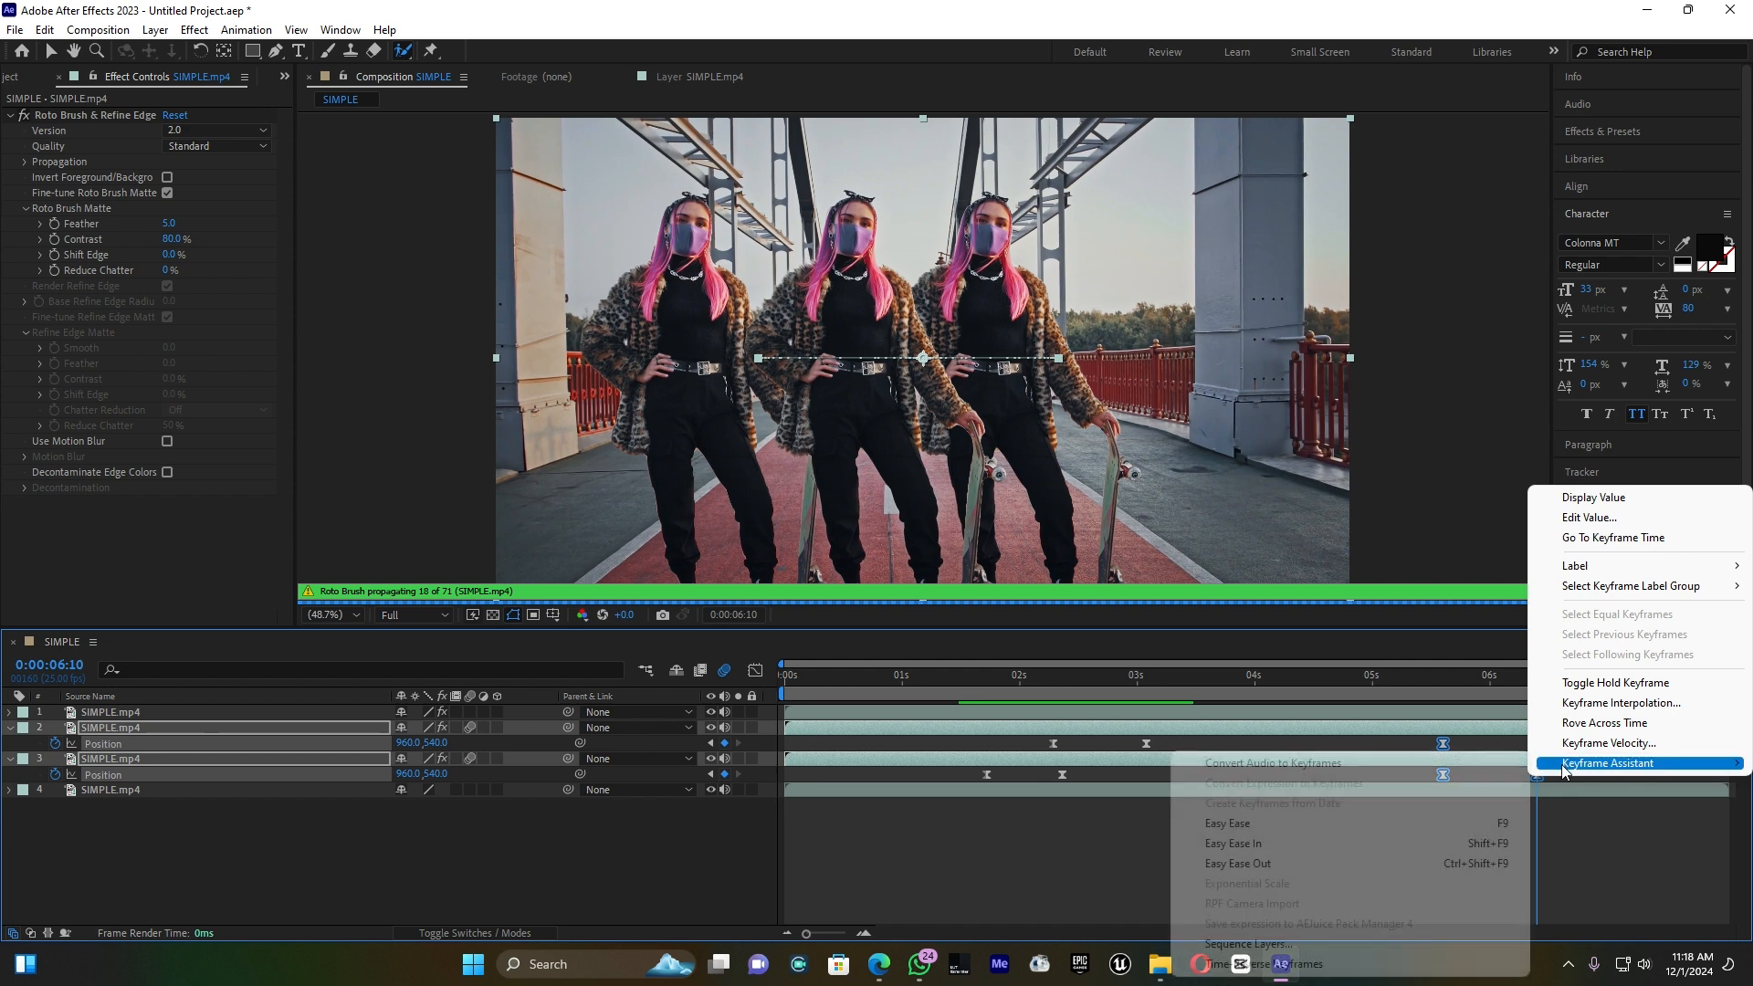
{"action": "left_click", "coordinate": [1459, 824]}
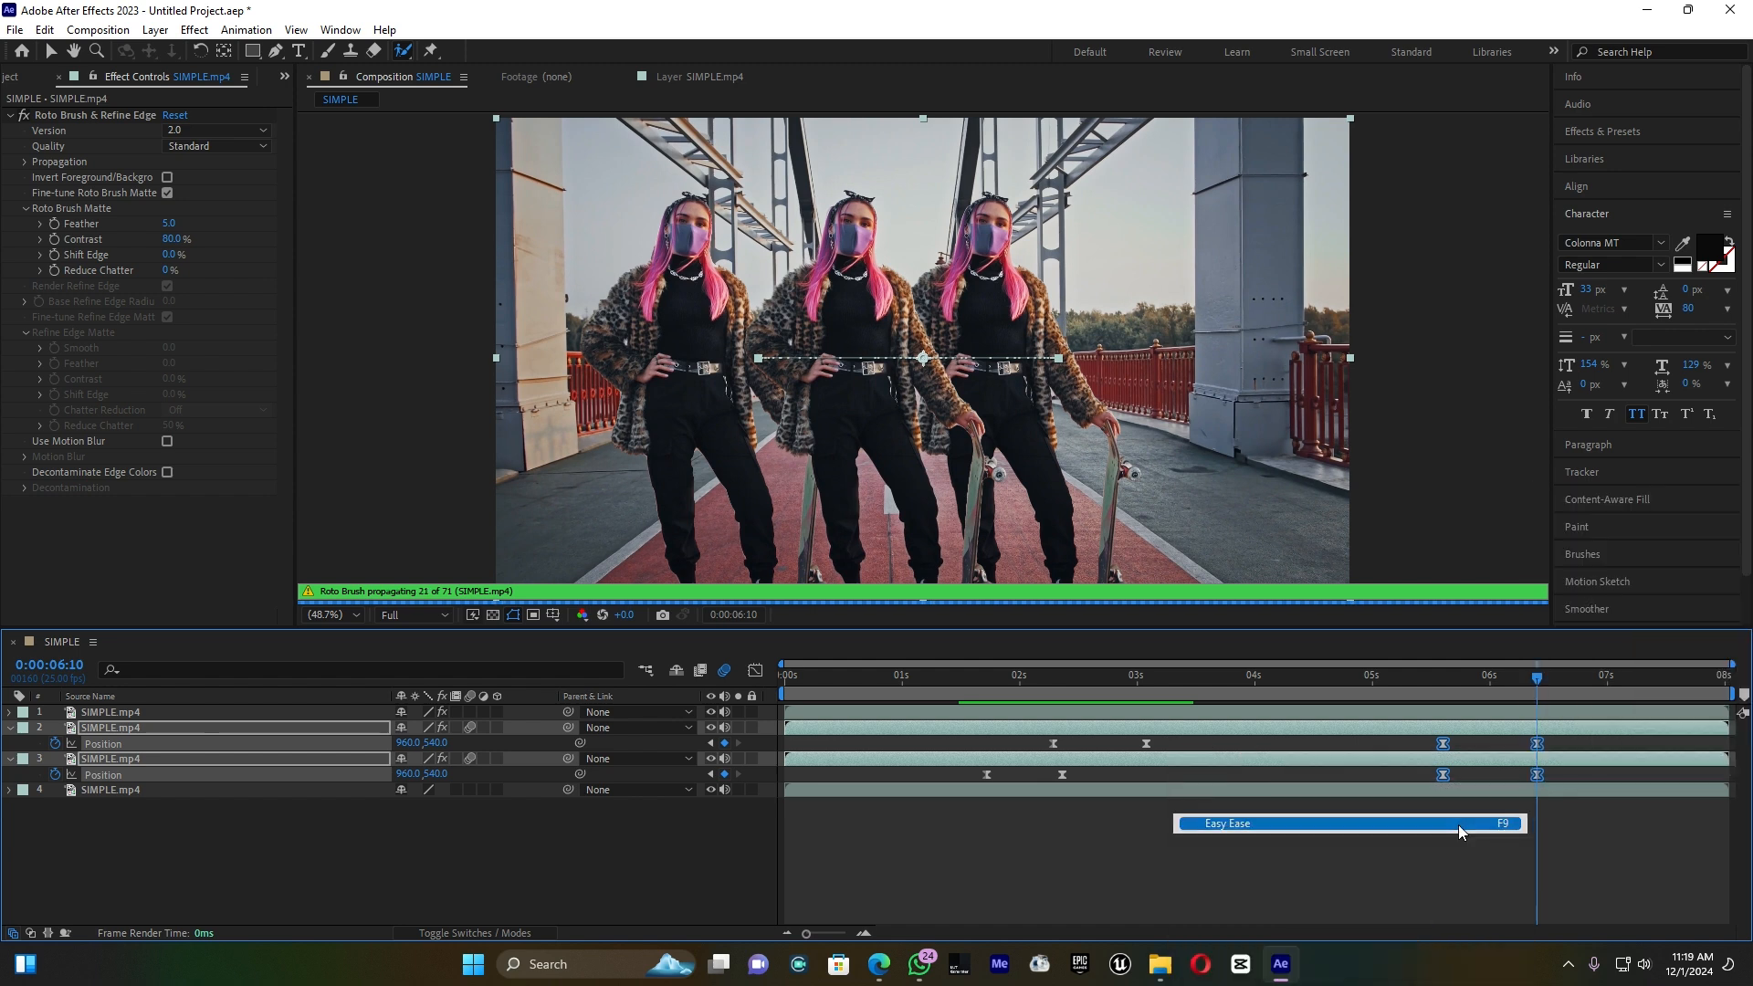
Reshape the speed graphs of both layers' return movement into an early sharp peak with a longer ease-out
{"action": "left_click", "coordinate": [753, 671]}
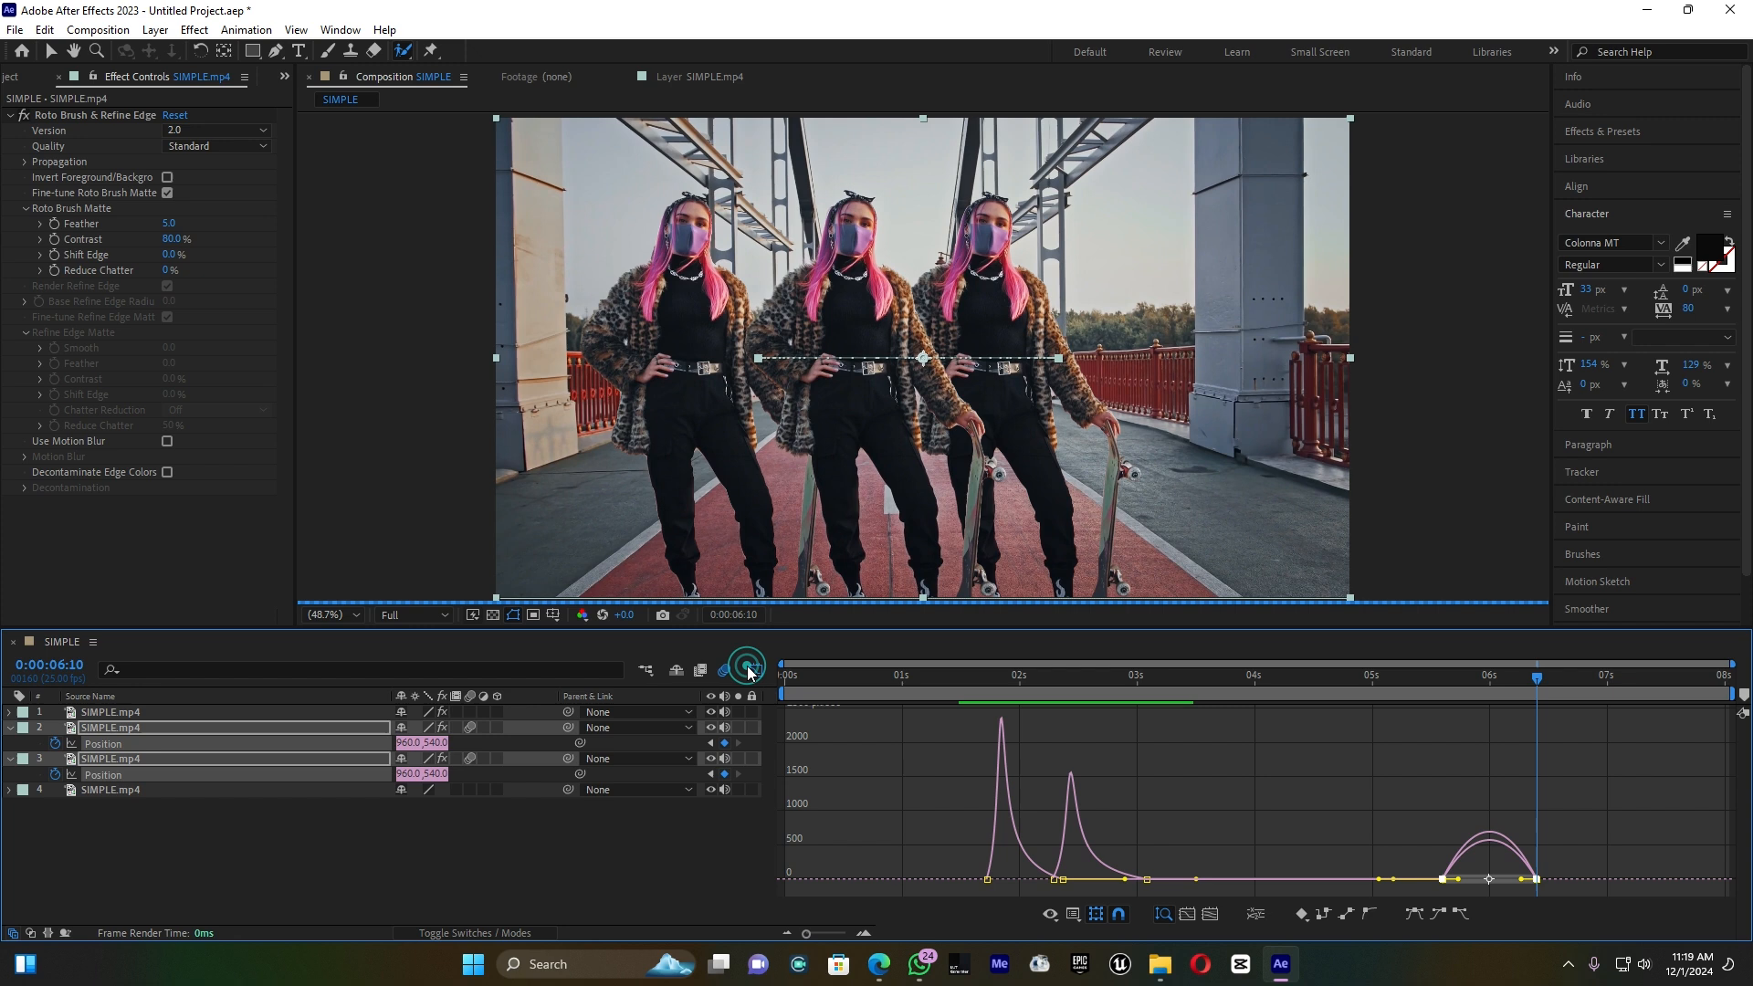
{"action": "left_click", "coordinate": [1522, 881]}
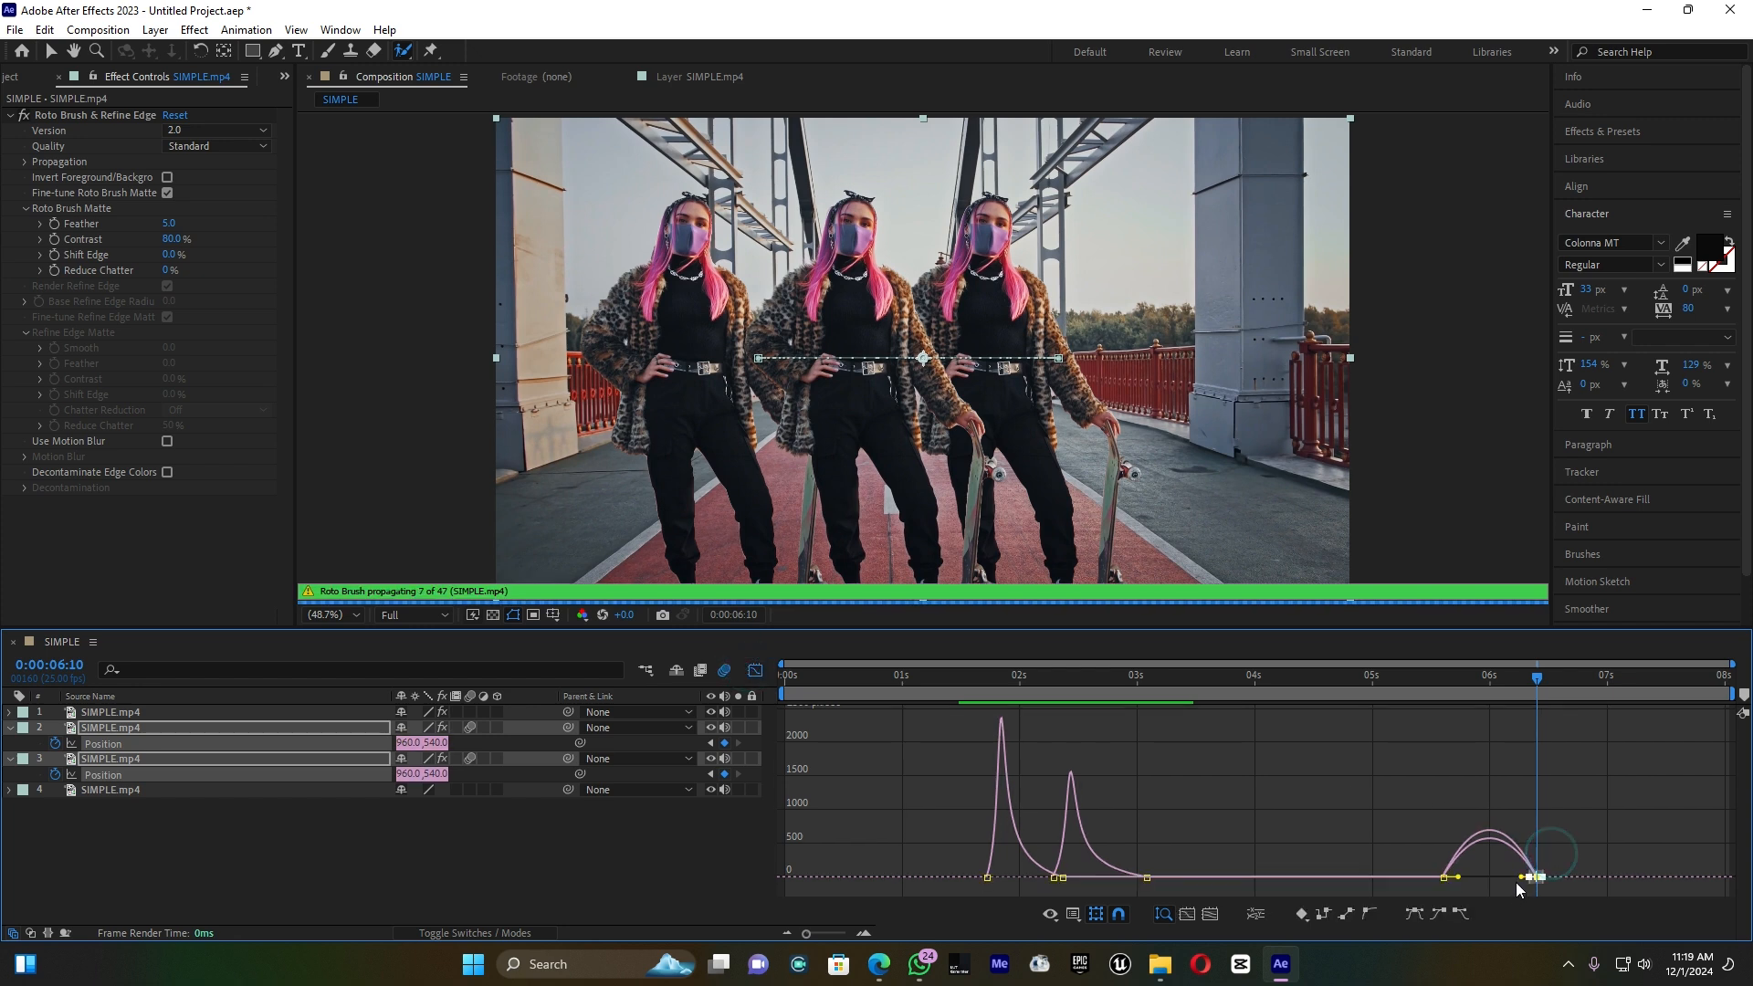
{"action": "left_click_drag", "start_coordinate": [1506, 879], "coordinate": [1491, 879]}
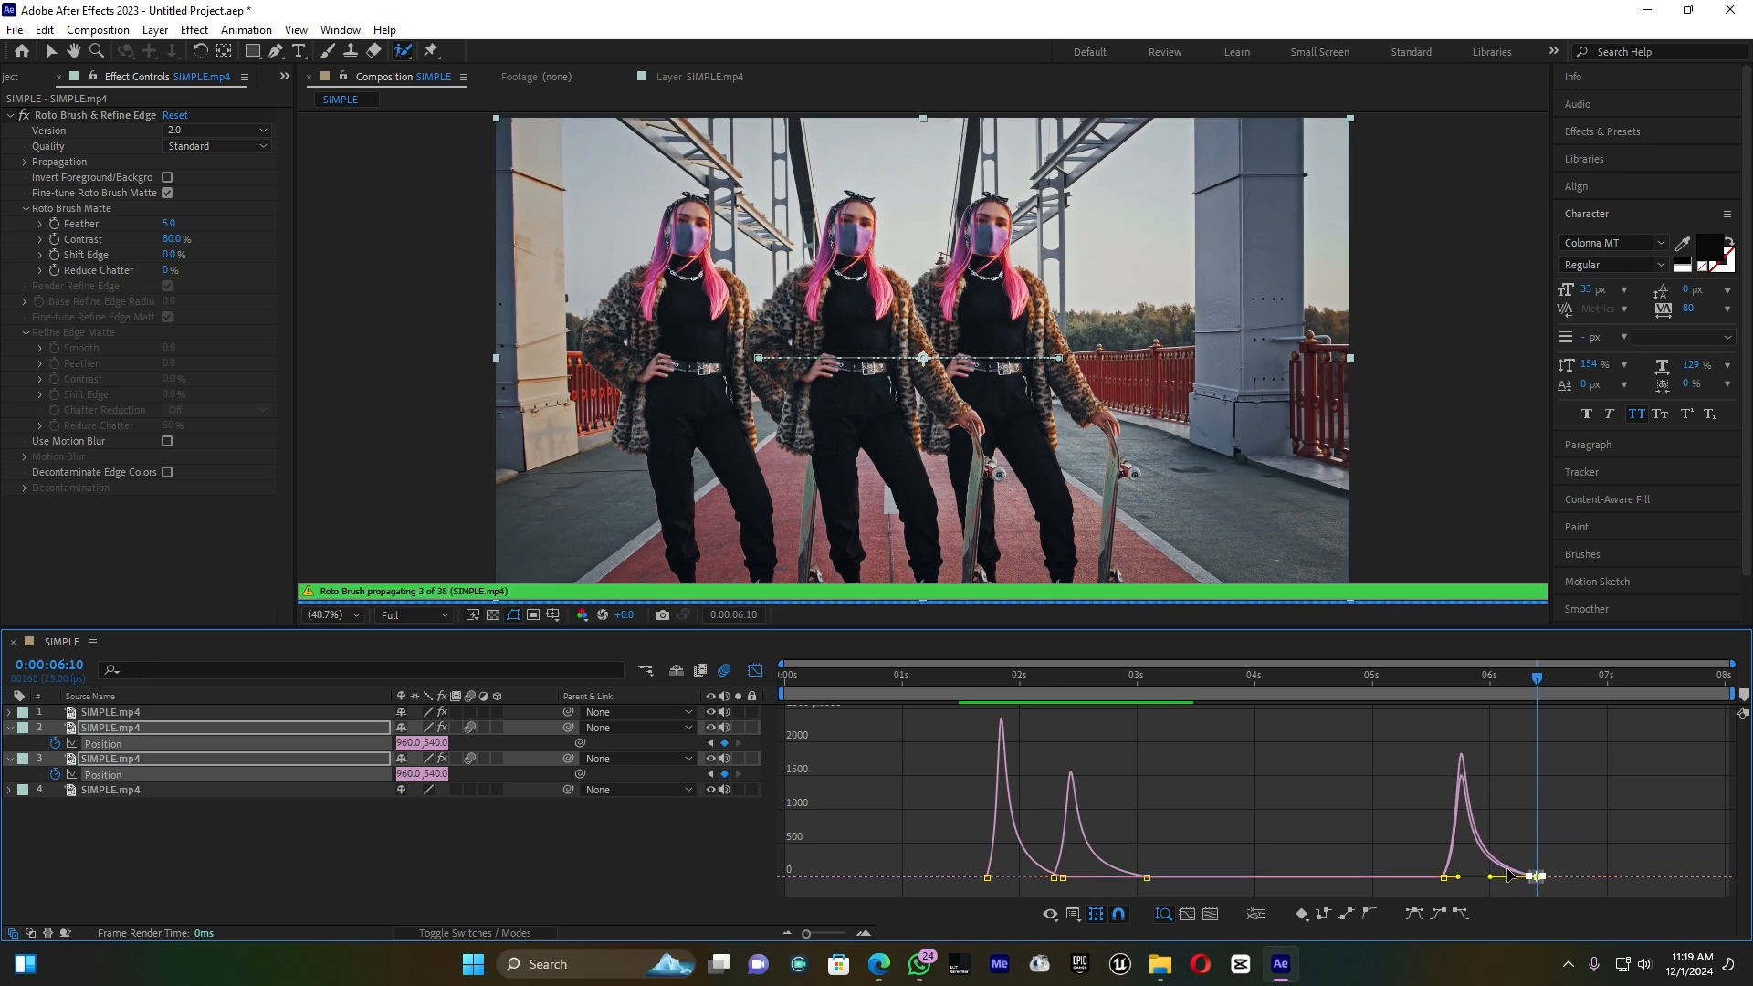
{"action": "left_click", "coordinate": [757, 670]}
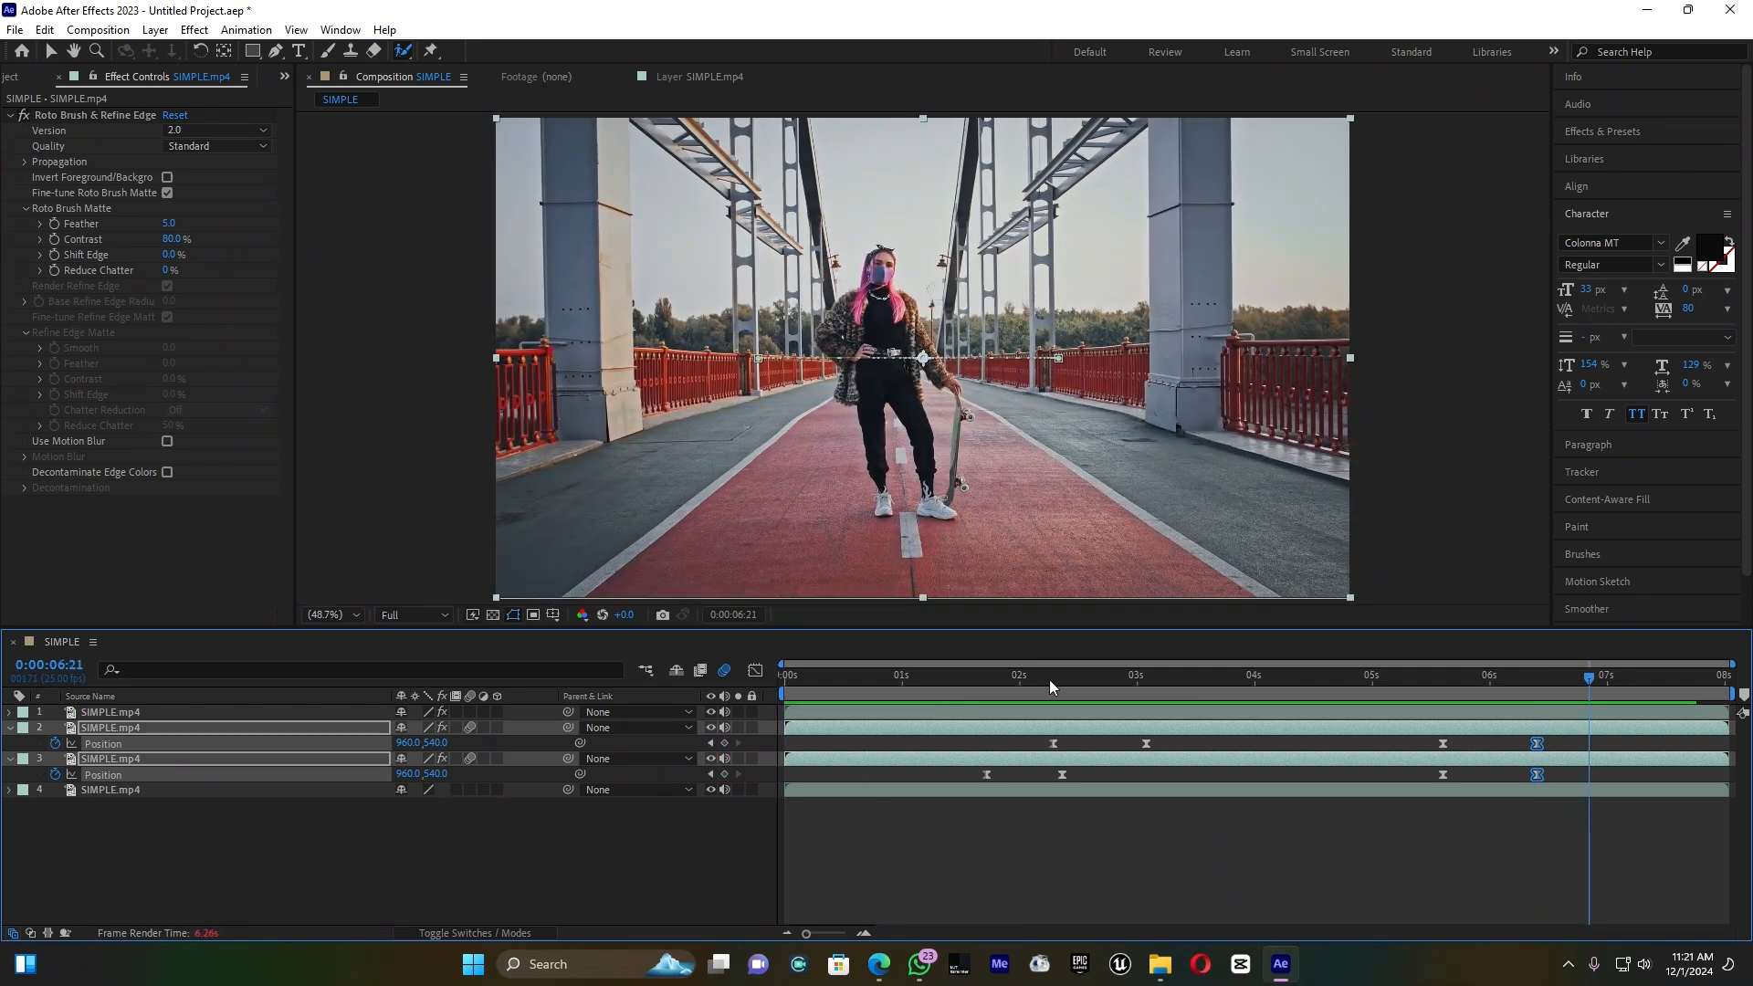
Play back the whole clone animation from just after one second to check the slide-out and the return
{"action": "left_click_drag", "start_coordinate": [1049, 680], "coordinate": [938, 683]}
{"action": "key", "text": "space"}
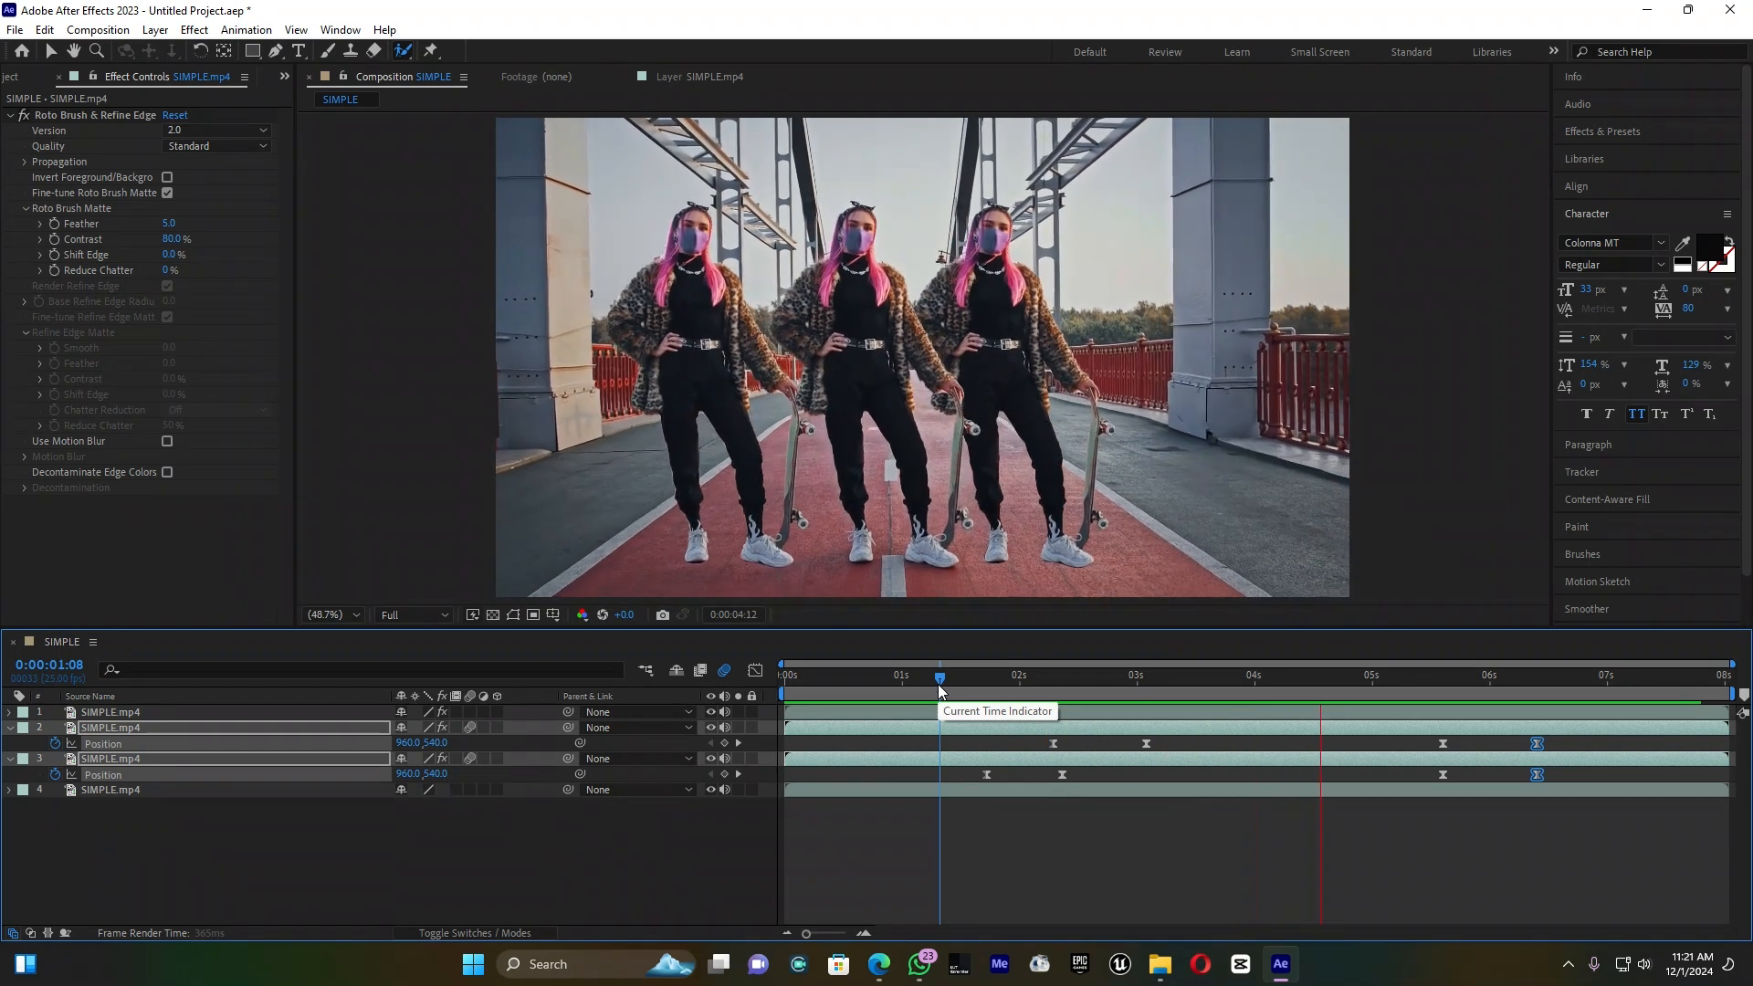
{"action": "key", "text": "space"}
{"action": "key", "text": "space"}
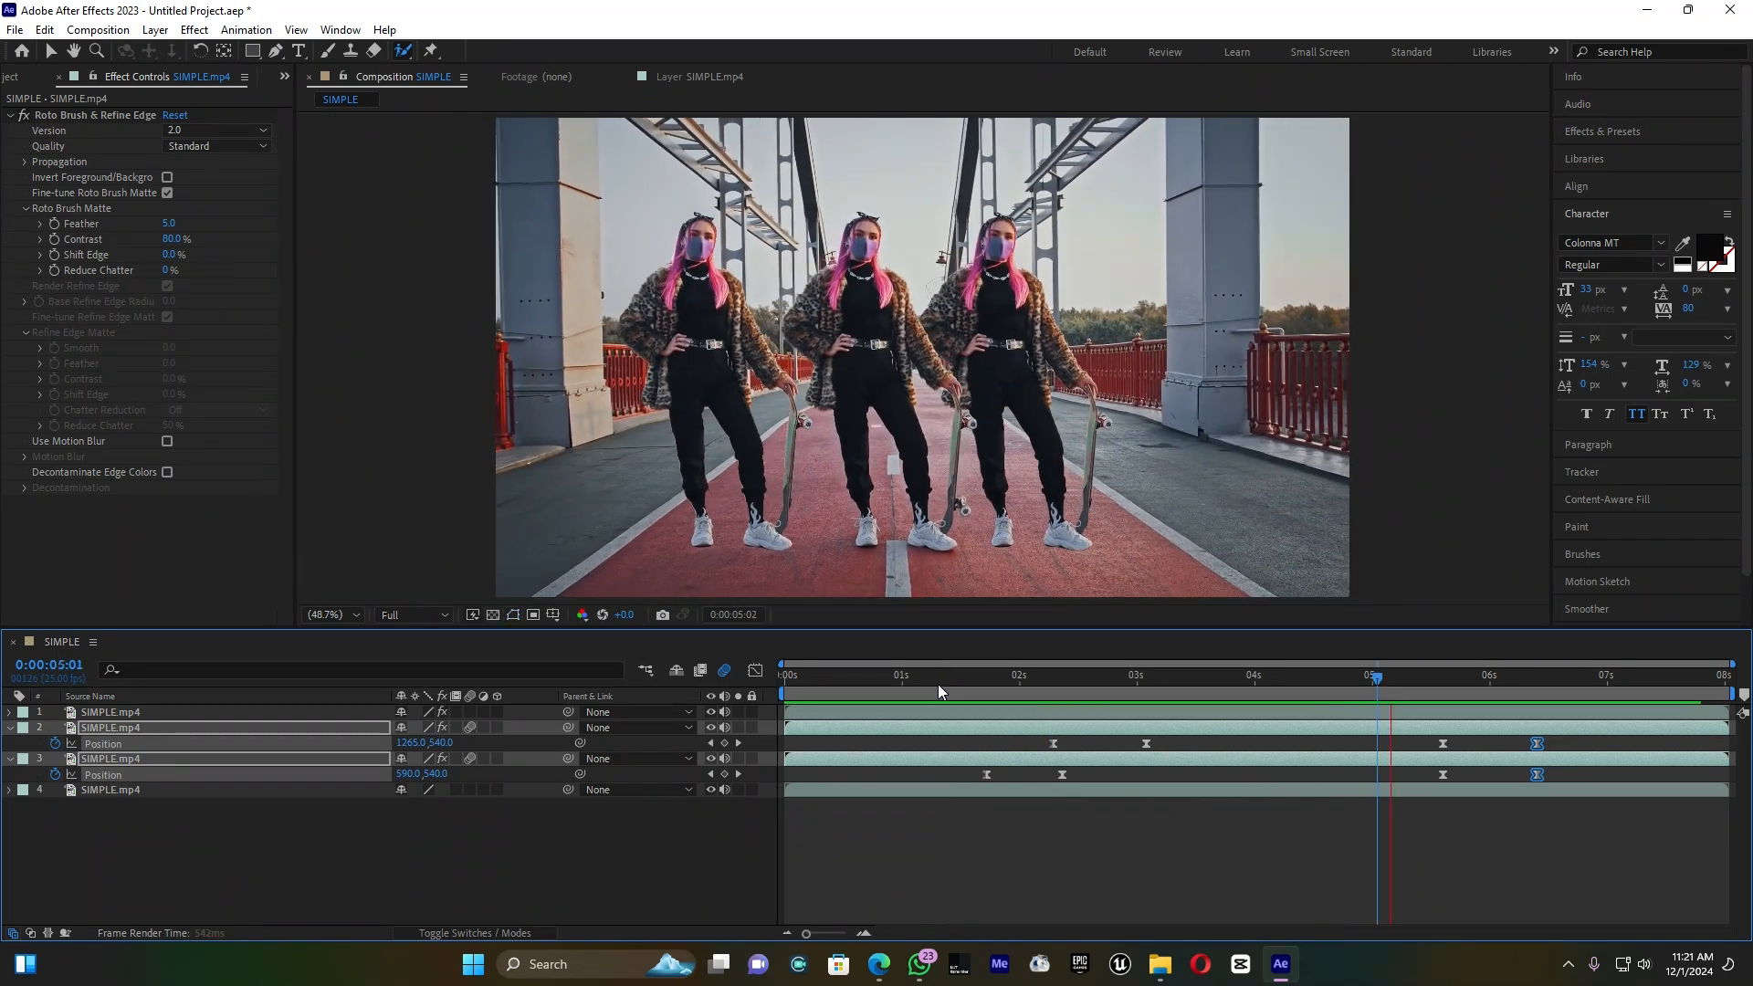
{"action": "key", "text": "space"}
{"action": "key", "text": "space"}
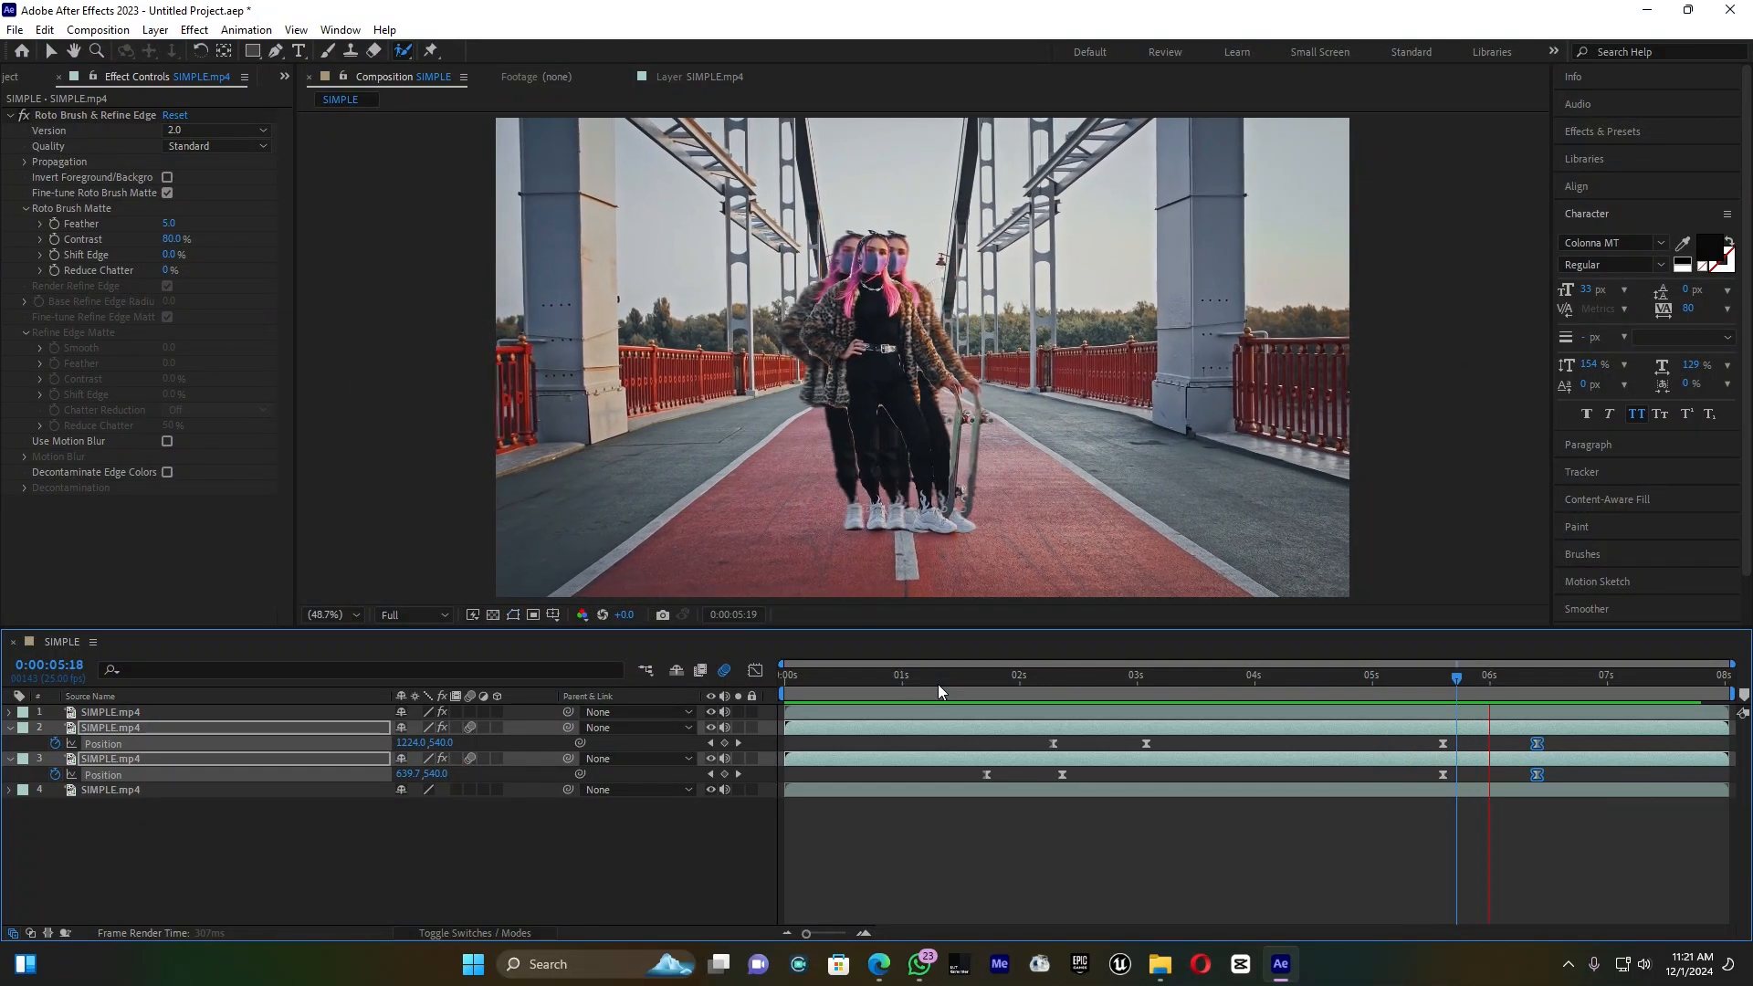
{"action": "left_click", "coordinate": [939, 683]}
{"action": "left_click", "coordinate": [927, 685]}
{"action": "key", "text": "space"}
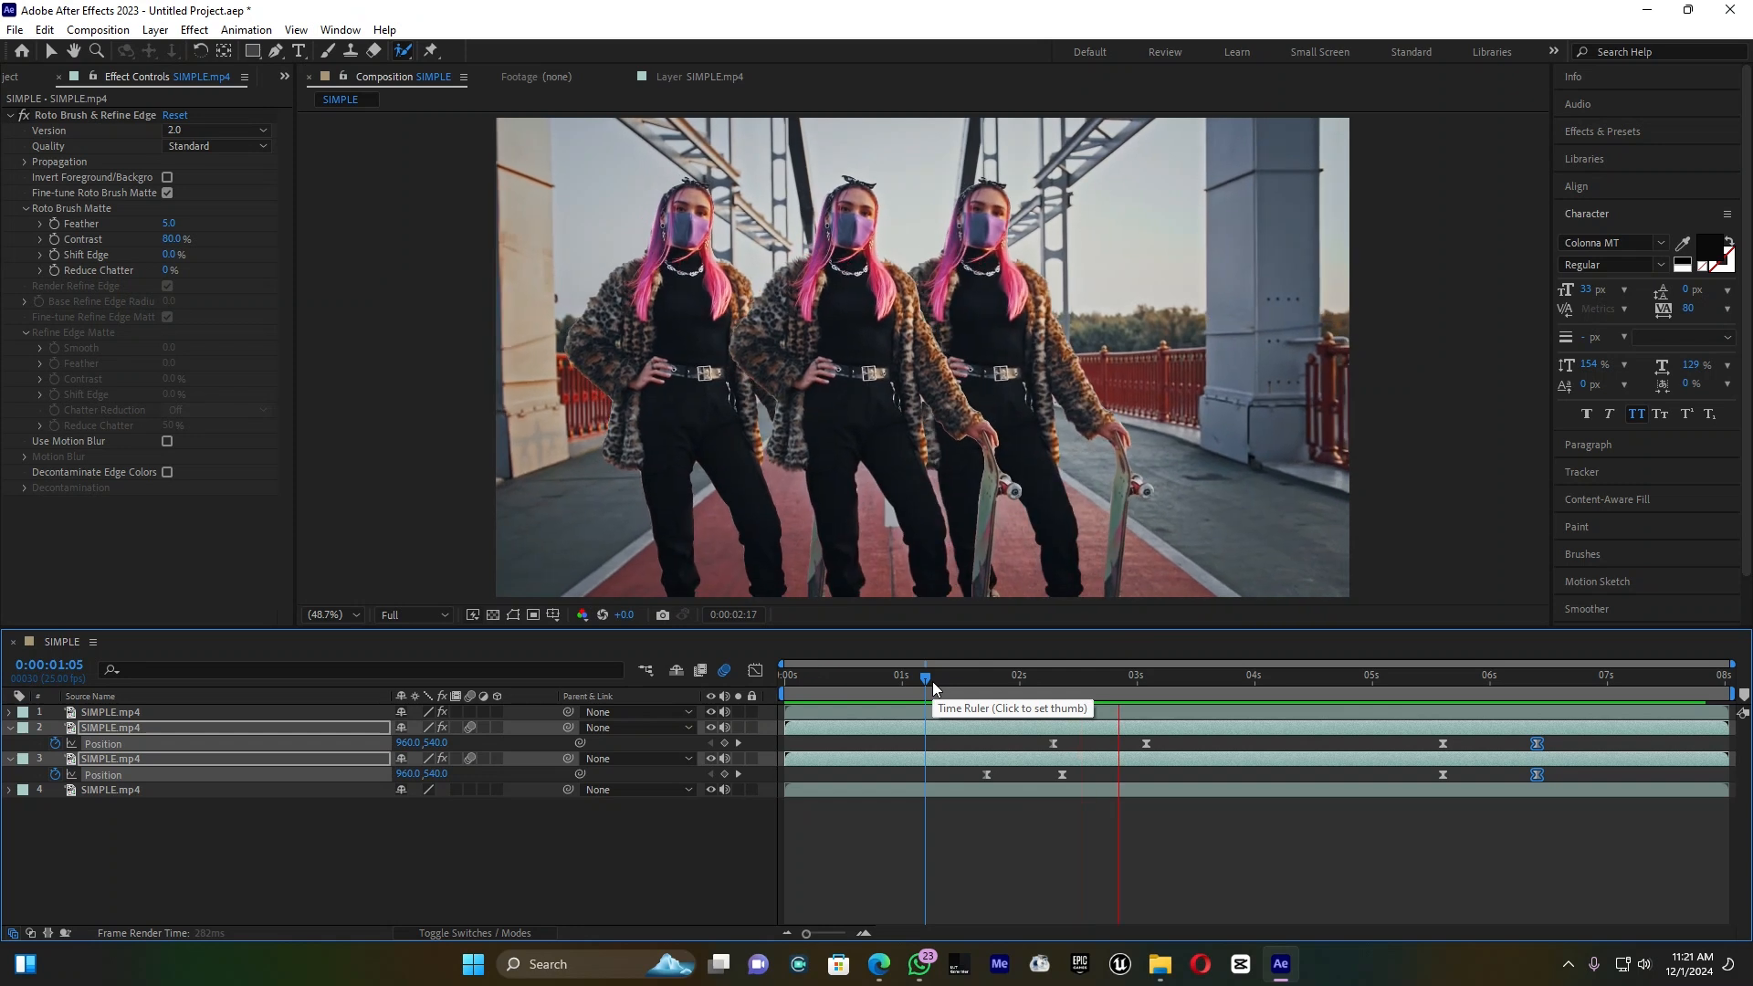
{"action": "key", "text": "space"}
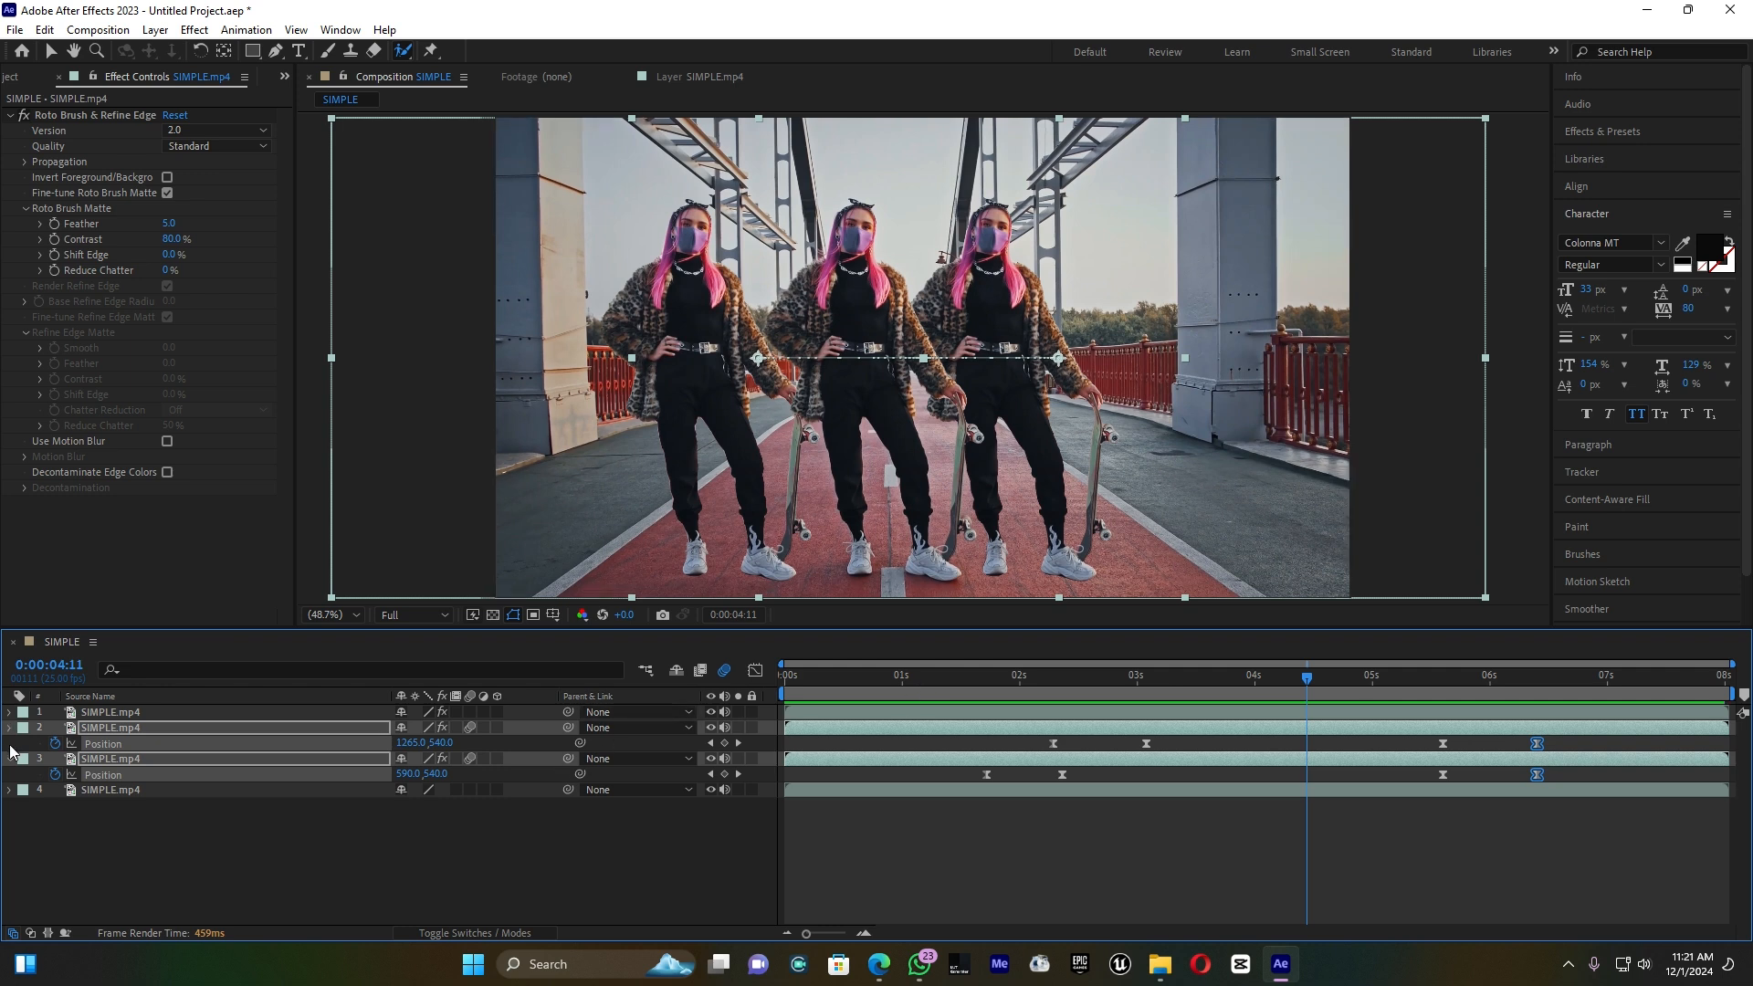
Collapse the Position properties of the second and third layers and clear the layer selection
{"action": "key", "text": "u"}
{"action": "left_click", "coordinate": [118, 822]}
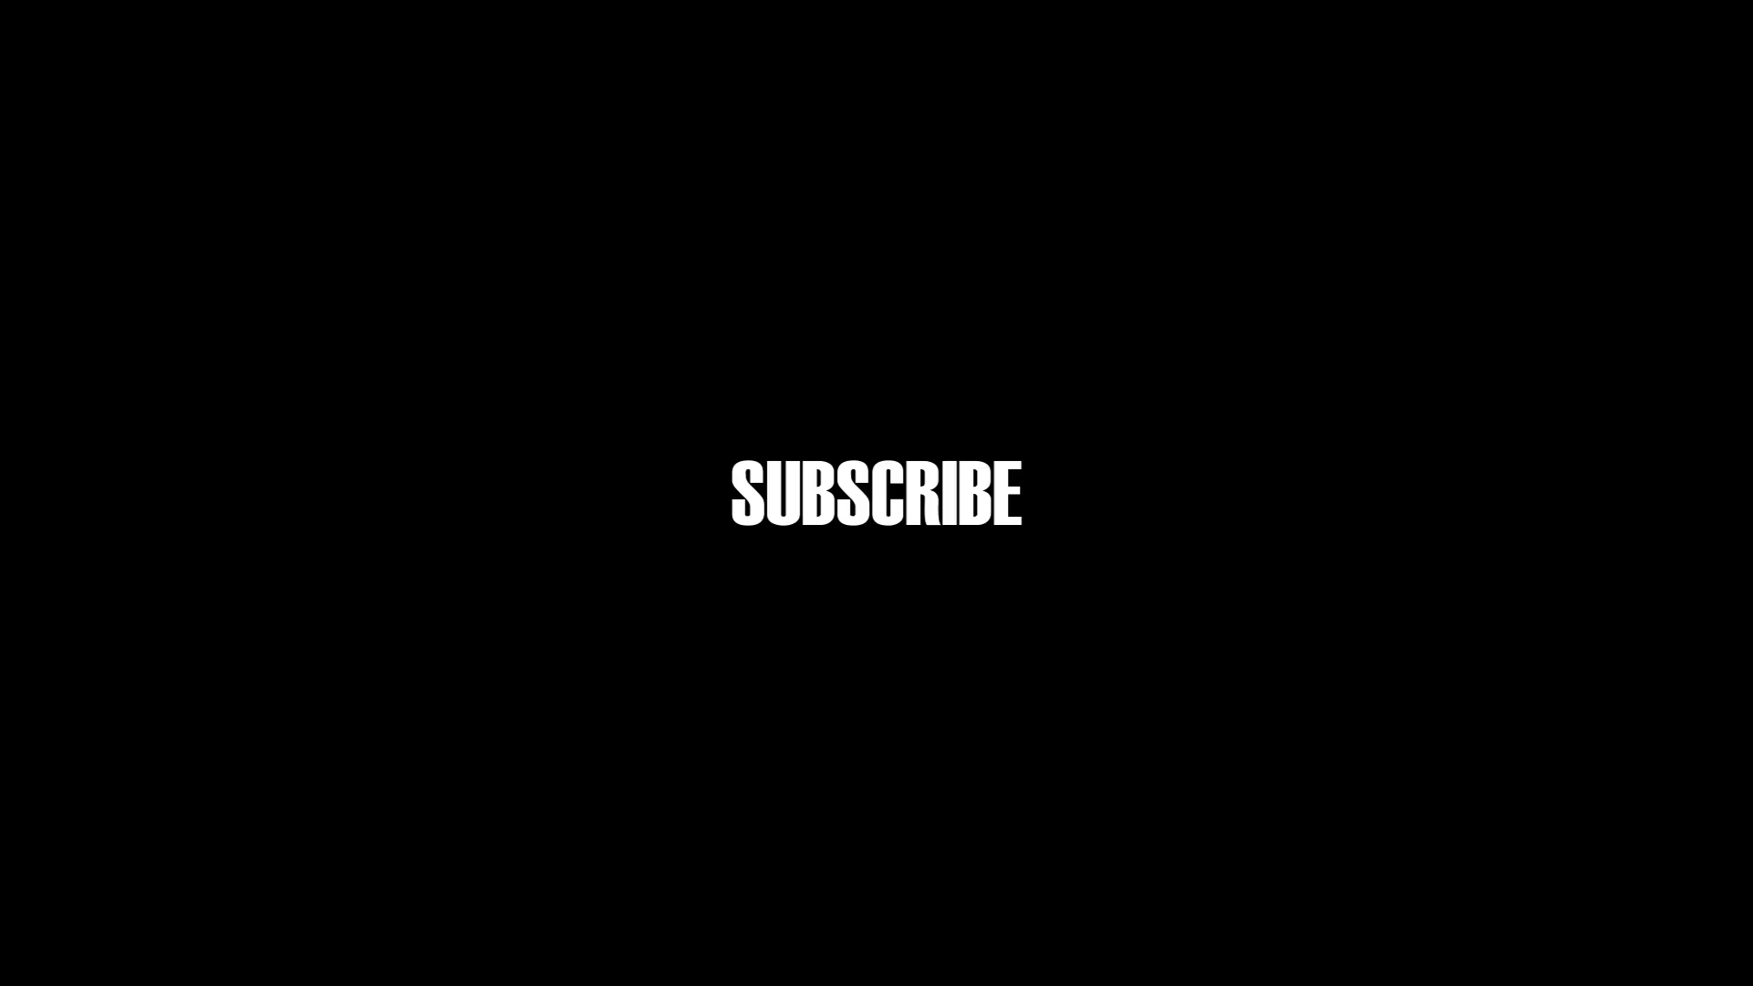